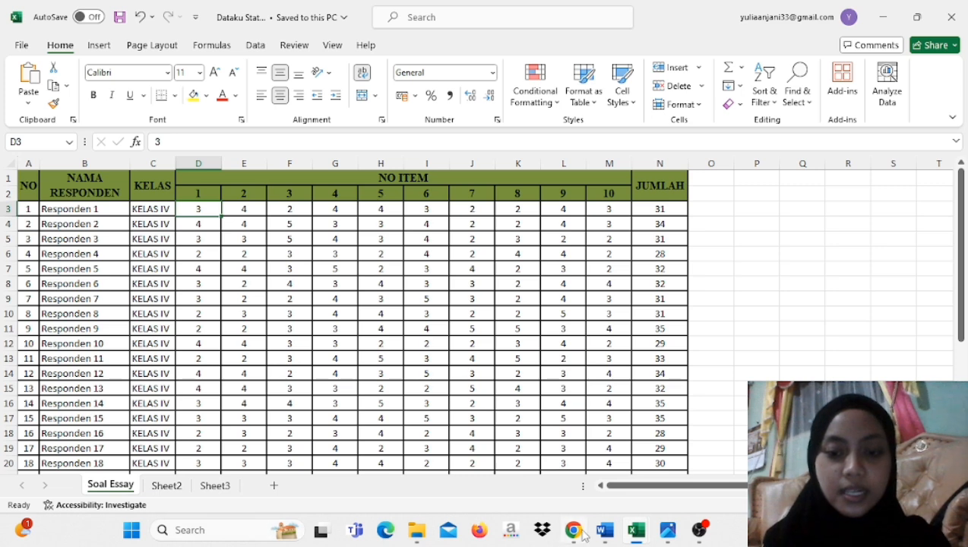
Step: Switch to the Data Uji Instrumen Soal Uraian workbook and set Masukkan Jumlah Soal to 10
{"action": "mouse_move", "coordinate": [640, 541]}
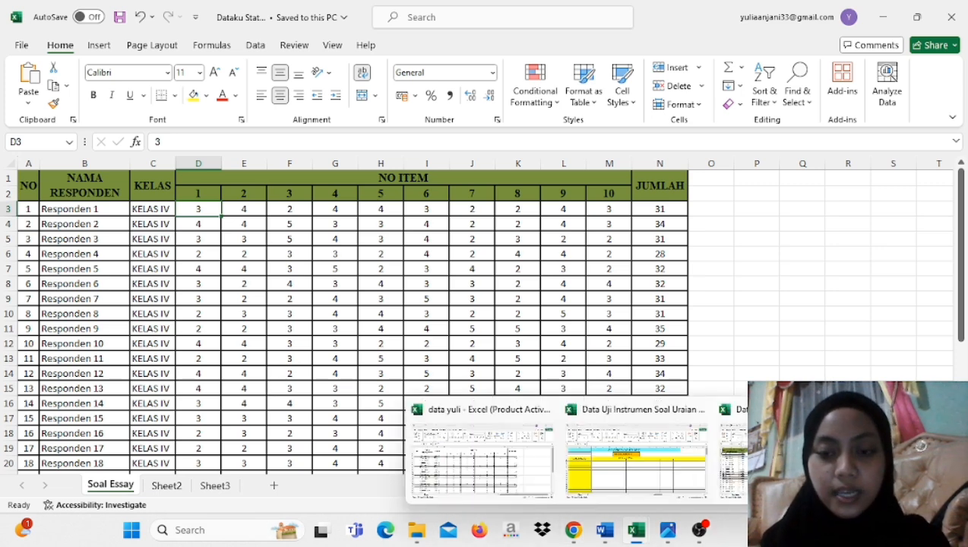
{"action": "left_click", "coordinate": [627, 473]}
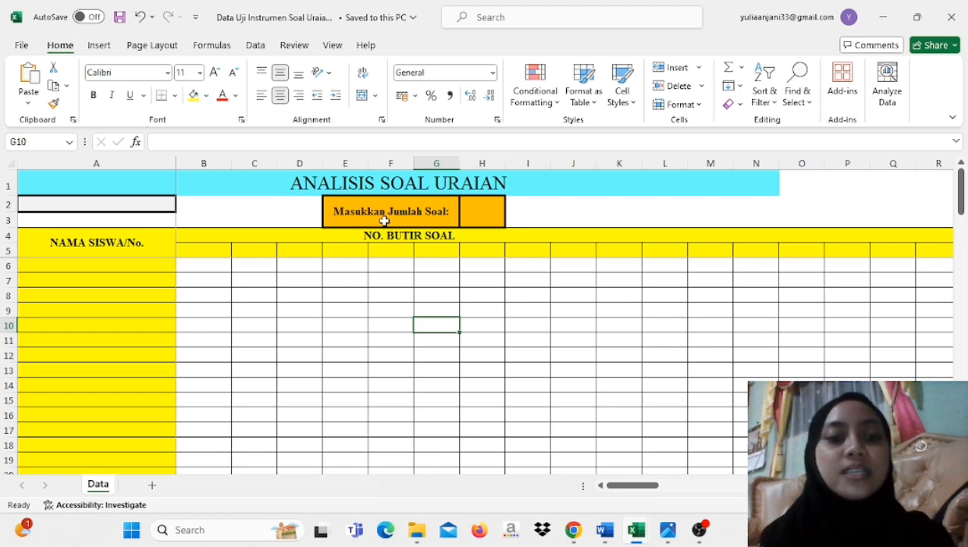
{"action": "left_click", "coordinate": [471, 212]}
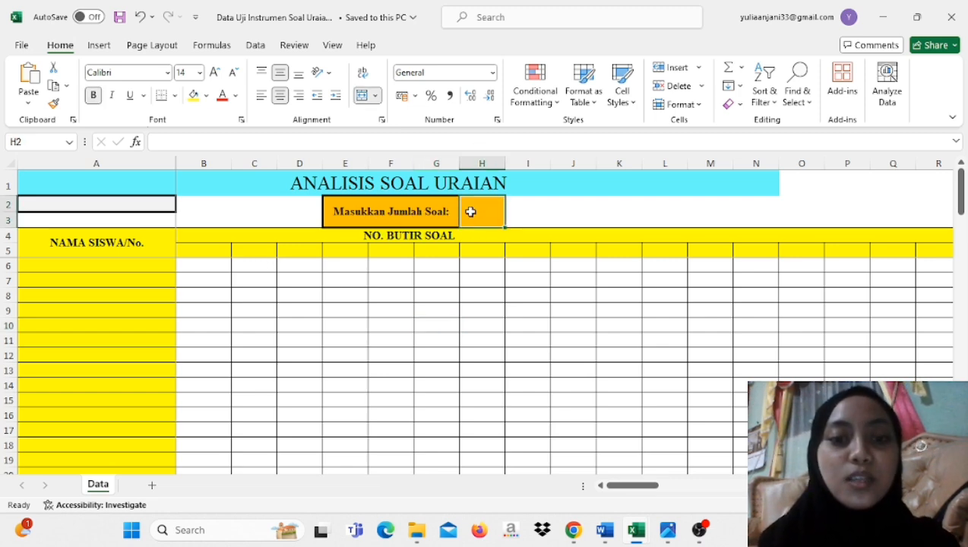
{"action": "type", "text": "1"}
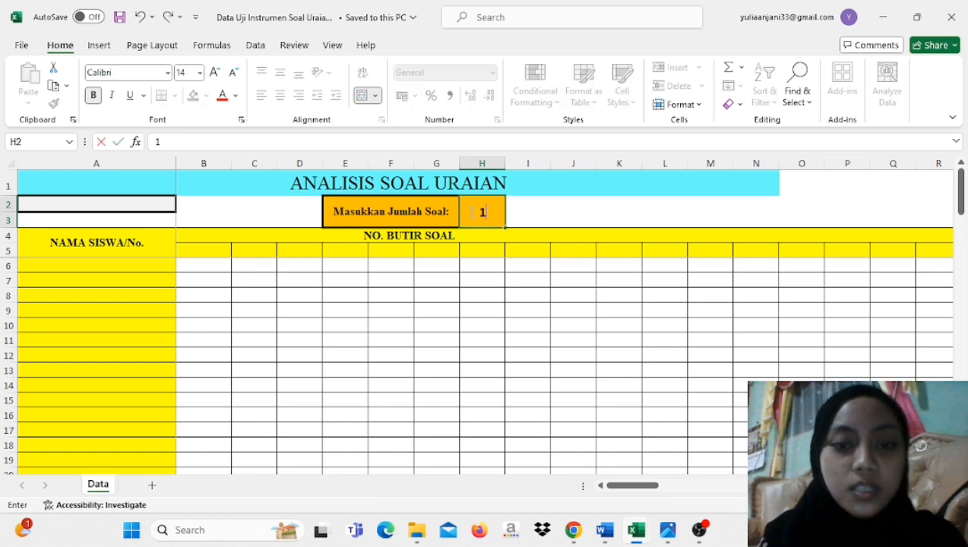
{"action": "type", "text": "0"}
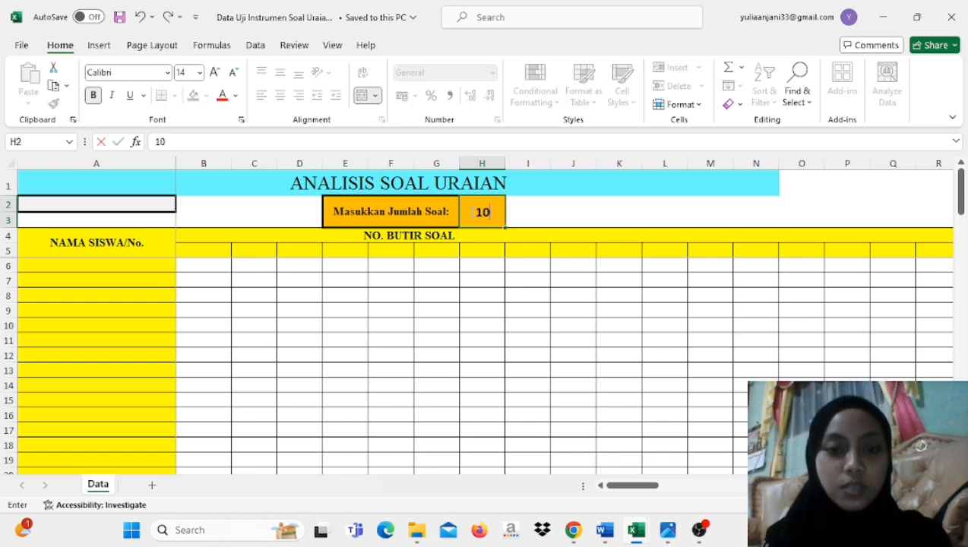
{"action": "left_click", "coordinate": [482, 283]}
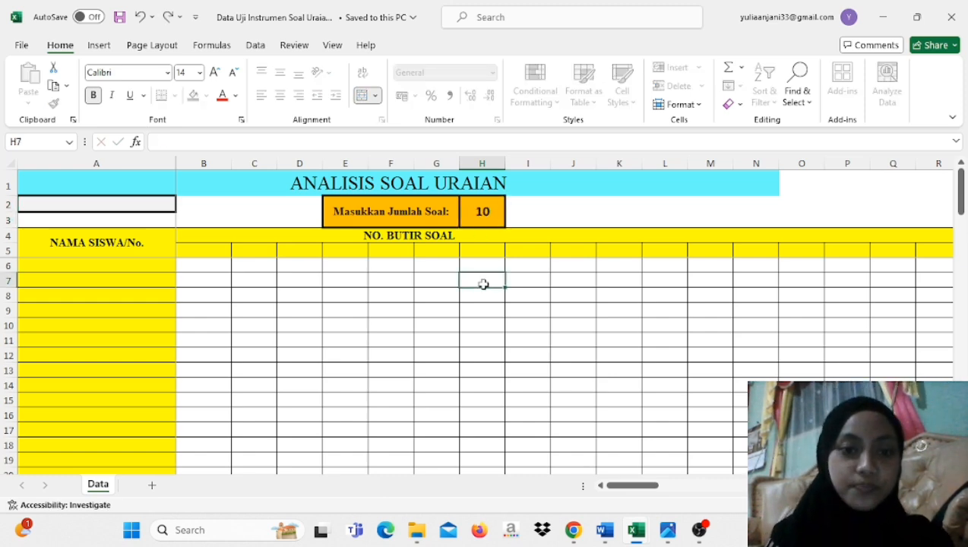
Step: Copy the respondent names Responden 1 to Responden 30 (B3:B32) from the Soal Essay sheet of the Dataku Stat... workbook
{"action": "left_click", "coordinate": [93, 265]}
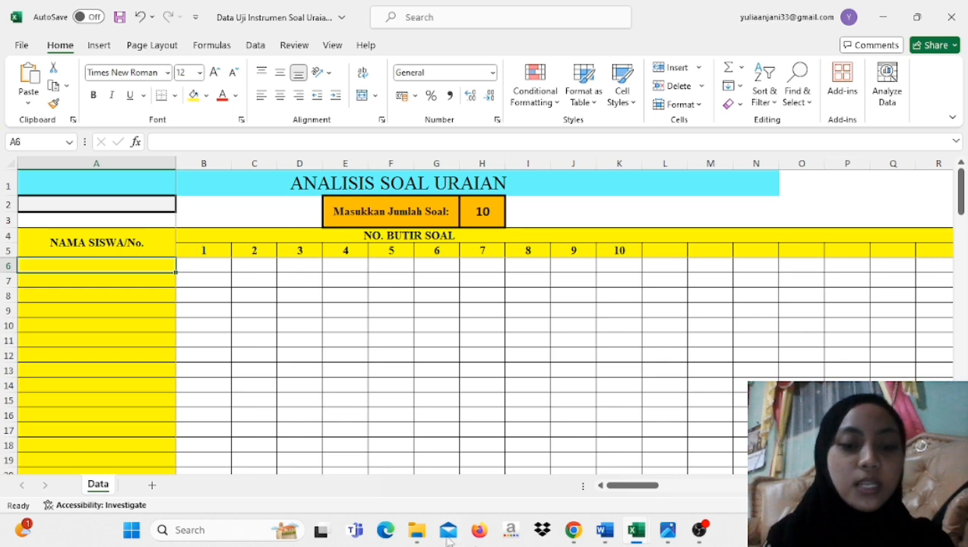
{"action": "mouse_move", "coordinate": [634, 540]}
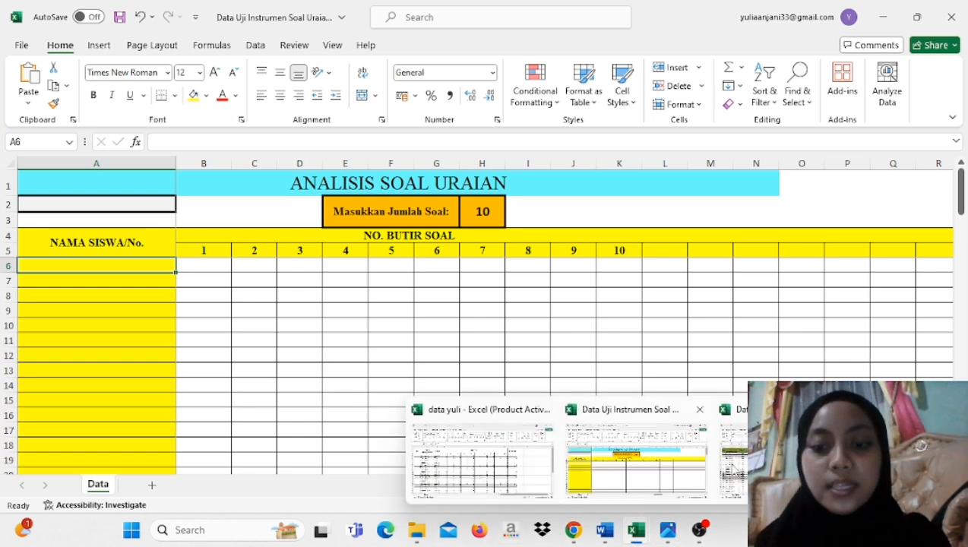
{"action": "left_click", "coordinate": [767, 454]}
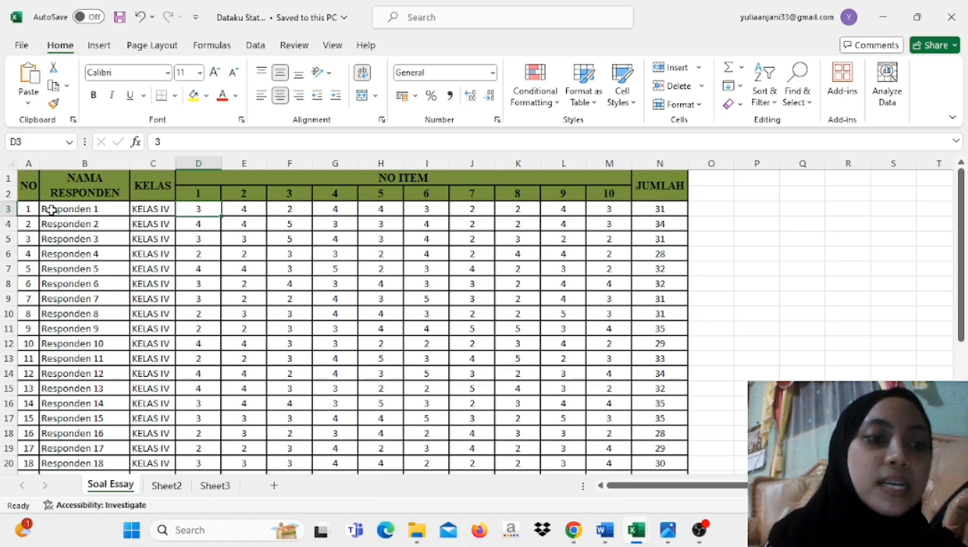
{"action": "left_click_drag", "start_coordinate": [50, 211], "coordinate": [102, 343]}
{"action": "left_click_drag", "start_coordinate": [109, 425], "coordinate": [101, 461]}
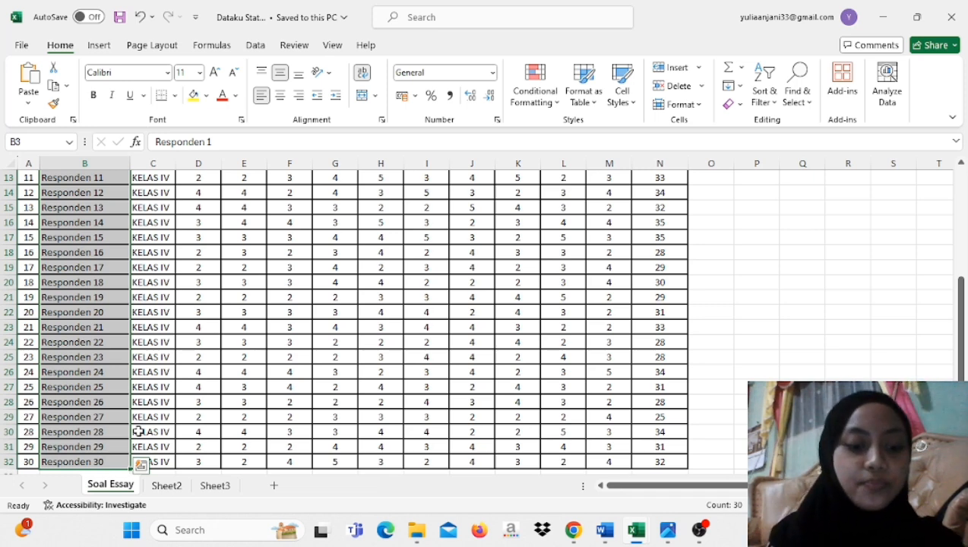
{"action": "key", "text": "ctrl+c"}
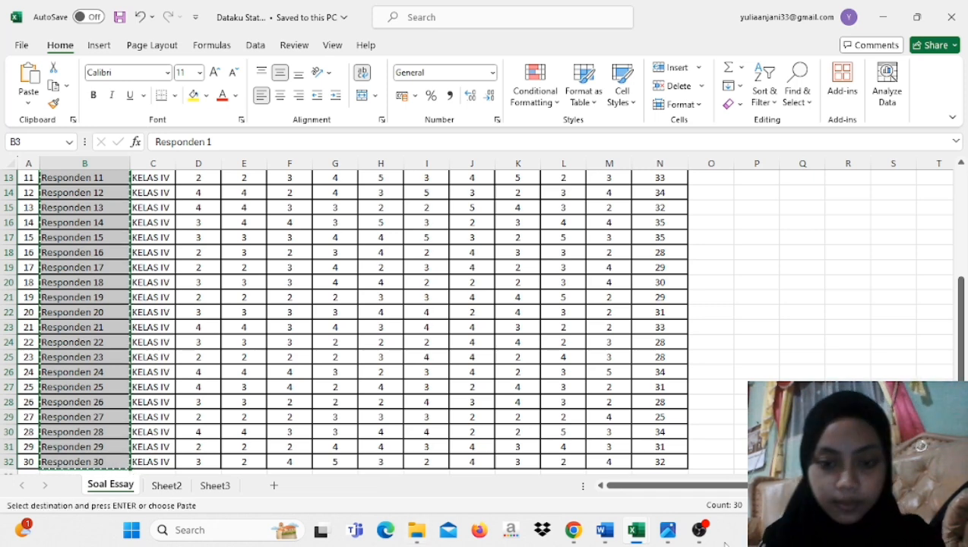
Step: Paste the copied respondent names as values into the NAMA SISWA/No. column of the Uraian analysis workbook, starting at A6
{"action": "mouse_move", "coordinate": [637, 530]}
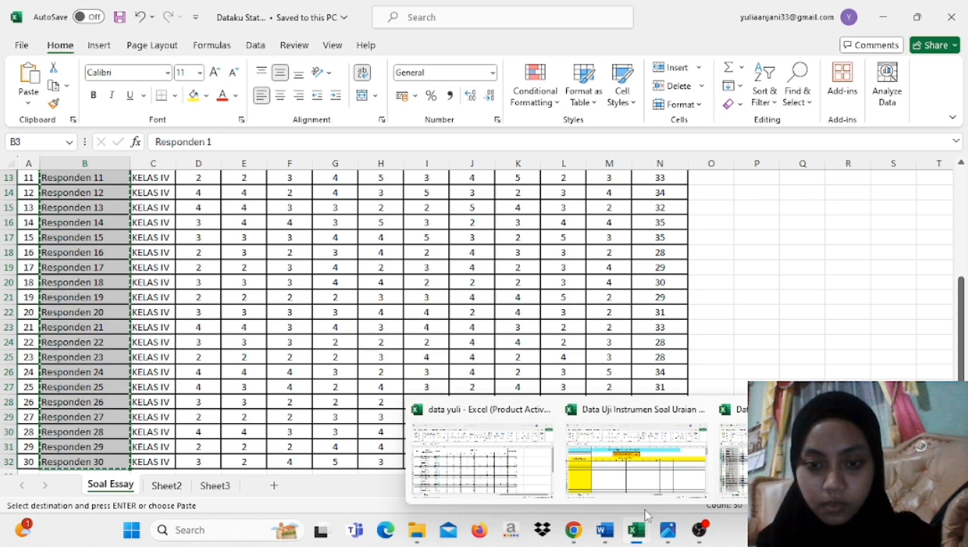
{"action": "left_click", "coordinate": [732, 465]}
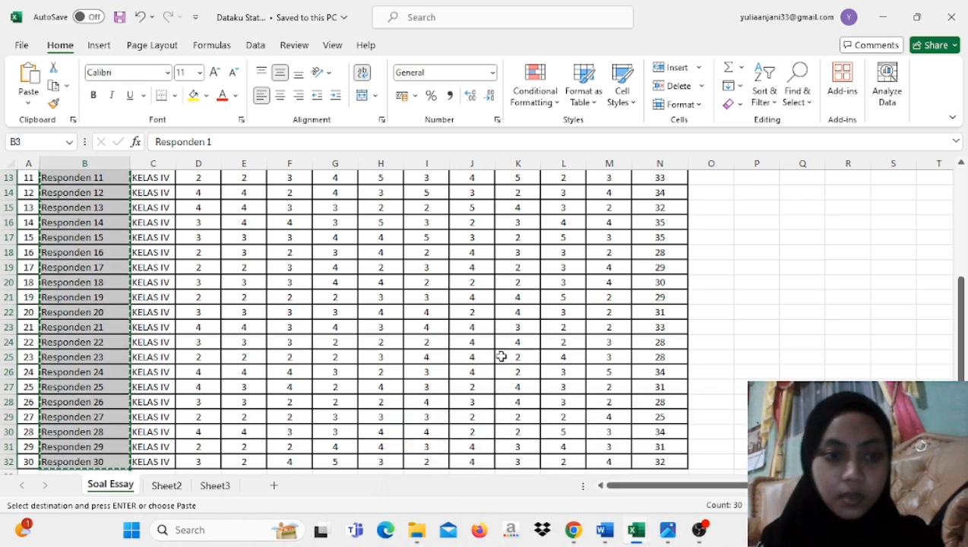
{"action": "mouse_move", "coordinate": [637, 538]}
{"action": "left_click", "coordinate": [645, 453]}
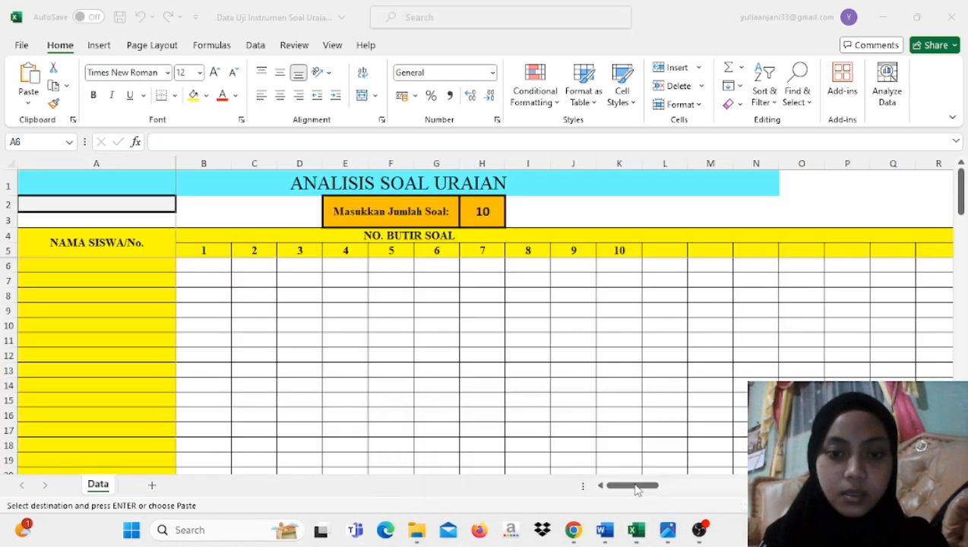
{"action": "right_click", "coordinate": [114, 276]}
{"action": "key", "text": "Escape"}
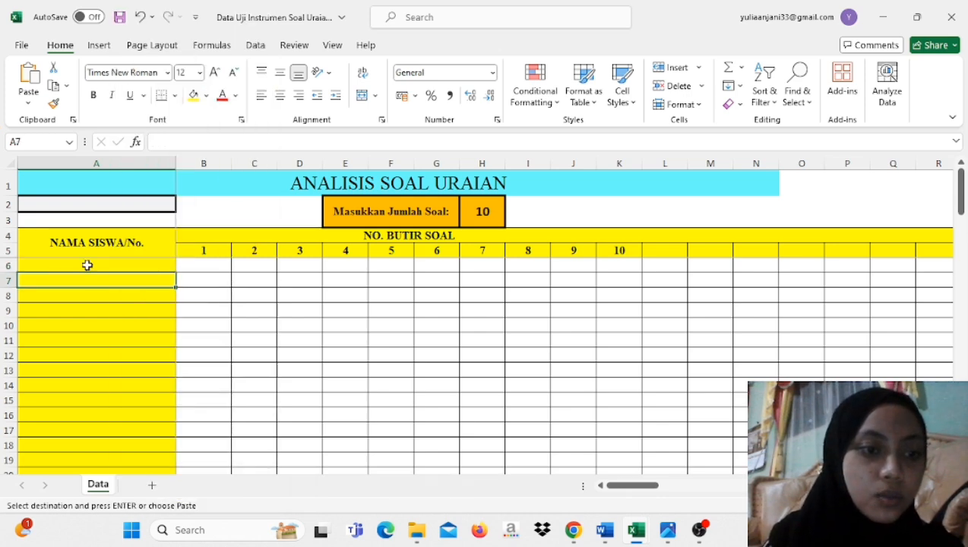
{"action": "left_click", "coordinate": [87, 265]}
{"action": "right_click", "coordinate": [87, 265]}
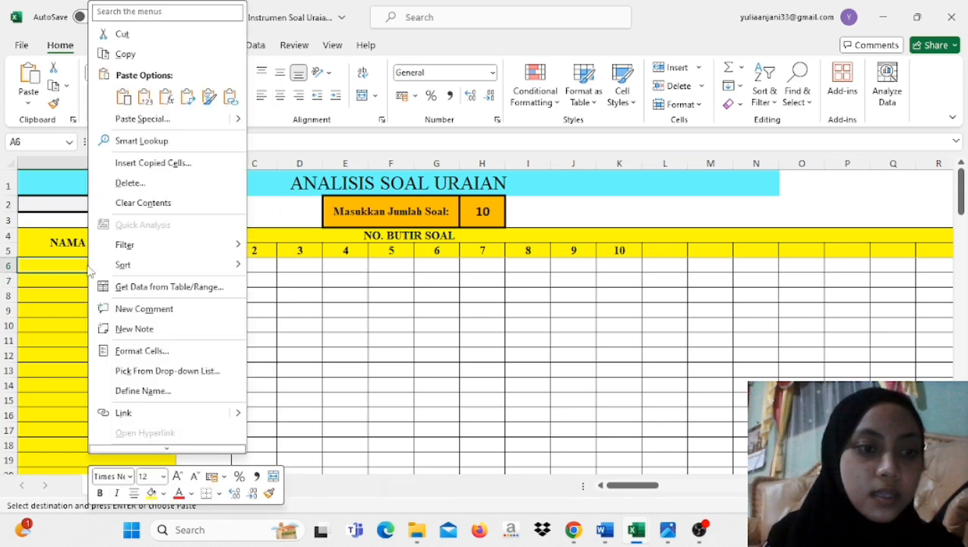
{"action": "left_click", "coordinate": [145, 99]}
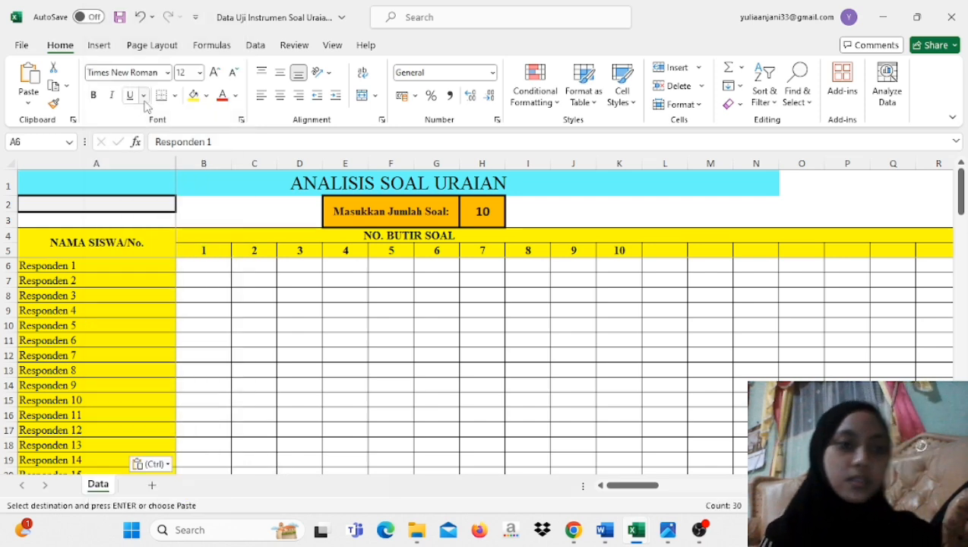
Step: Copy all respondents' scores for items 1 to 10 (D3:M32) from the Soal Essay sheet
{"action": "left_click", "coordinate": [210, 272]}
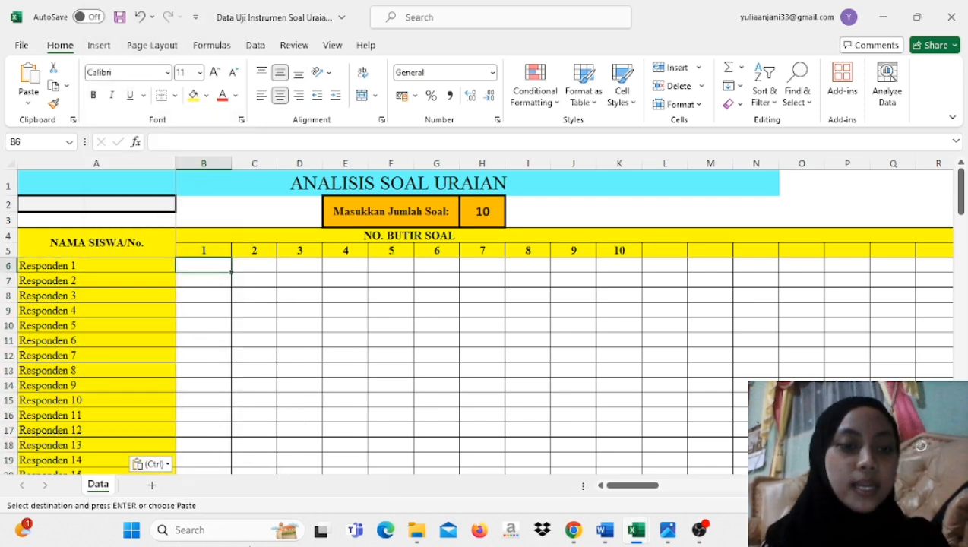
{"action": "key", "text": "alt+Tab"}
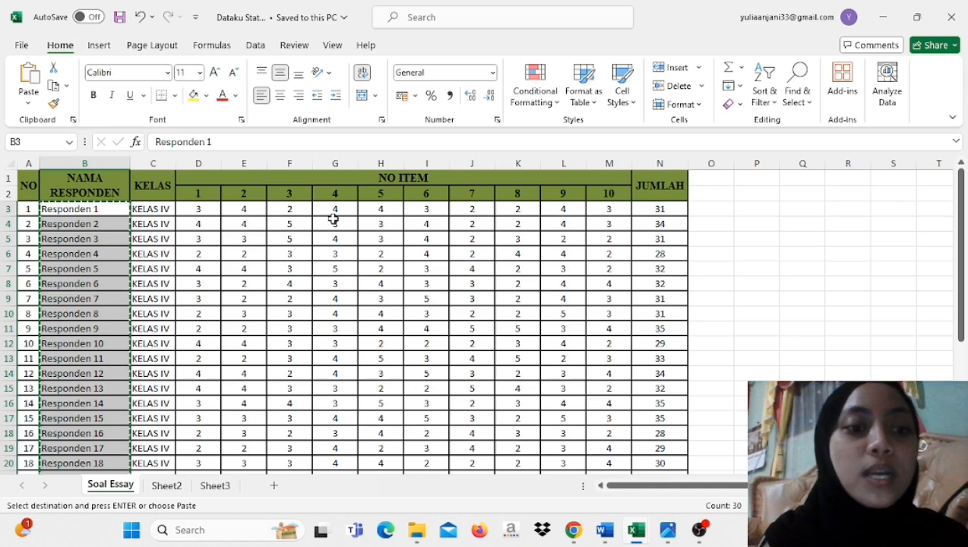
{"action": "scroll", "coordinate": [182, 217], "scroll_direction": "up", "scroll_amount": 1}
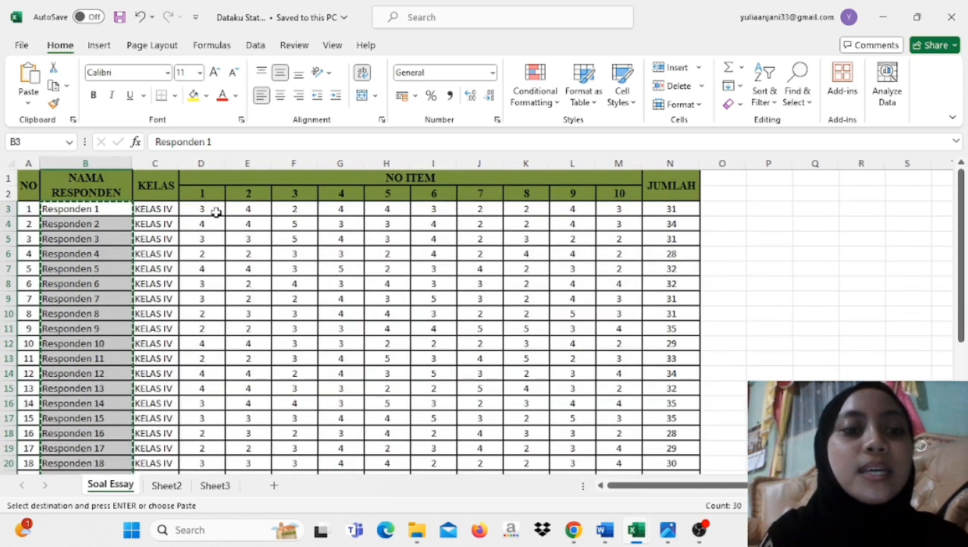
{"action": "left_click_drag", "start_coordinate": [208, 211], "coordinate": [621, 433]}
{"action": "key", "text": "ctrl+c"}
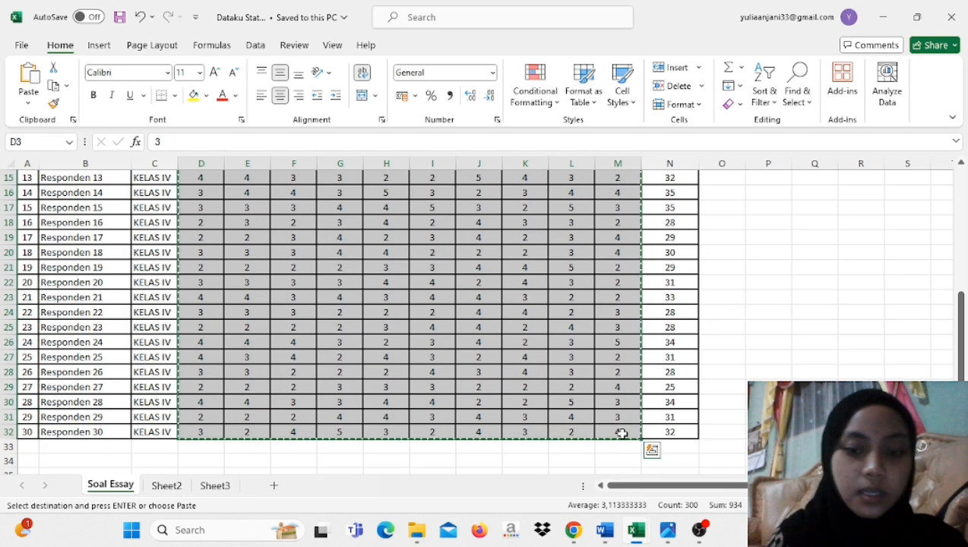
Step: Paste the copied item scores as values into the NO. BUTIR SOAL table of the analysis workbook, starting at B6
{"action": "mouse_move", "coordinate": [633, 538]}
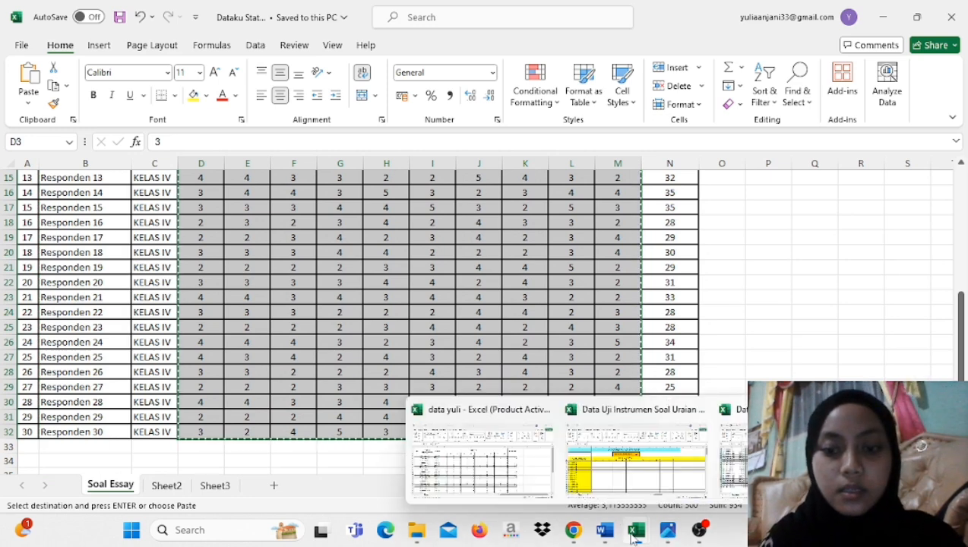
{"action": "left_click", "coordinate": [612, 465]}
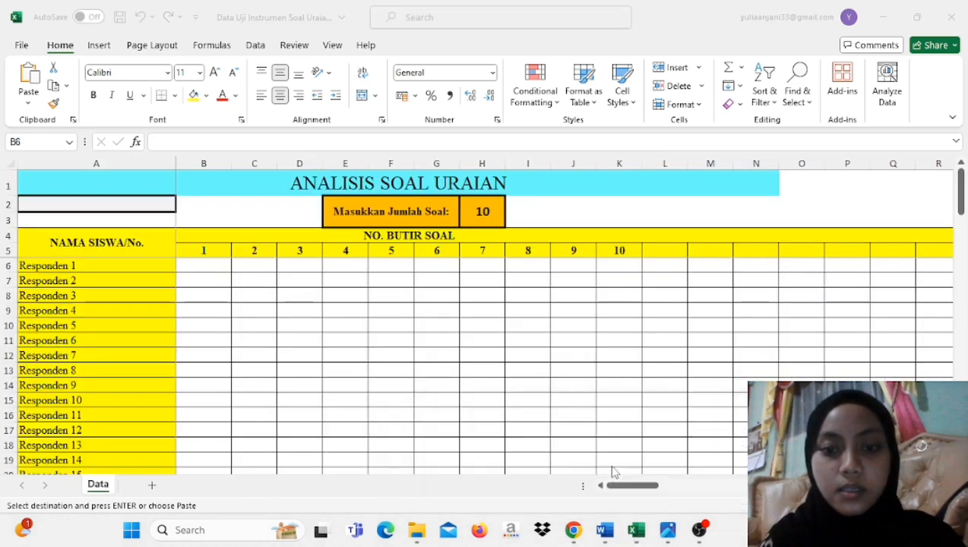
{"action": "right_click", "coordinate": [215, 266]}
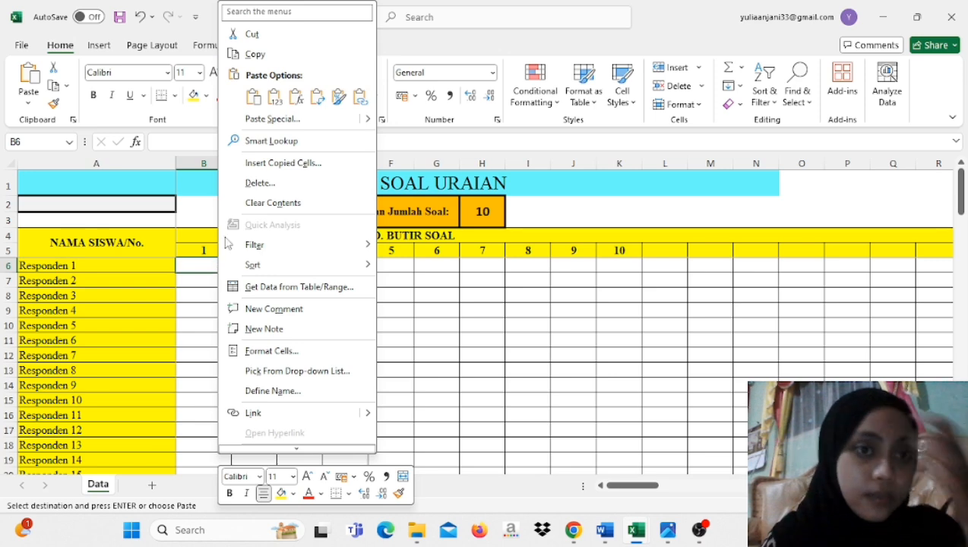
{"action": "left_click", "coordinate": [274, 96]}
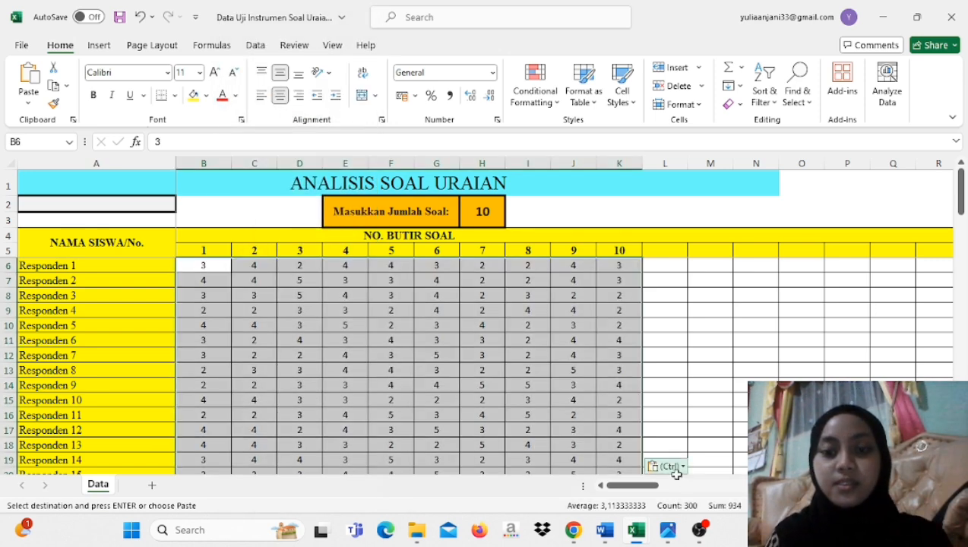
Step: Examine the Skor Siswa totals in column CX, the formula in CX6 and the item columns it sums, down to the last respondent
{"action": "left_click_drag", "start_coordinate": [626, 488], "coordinate": [903, 489]}
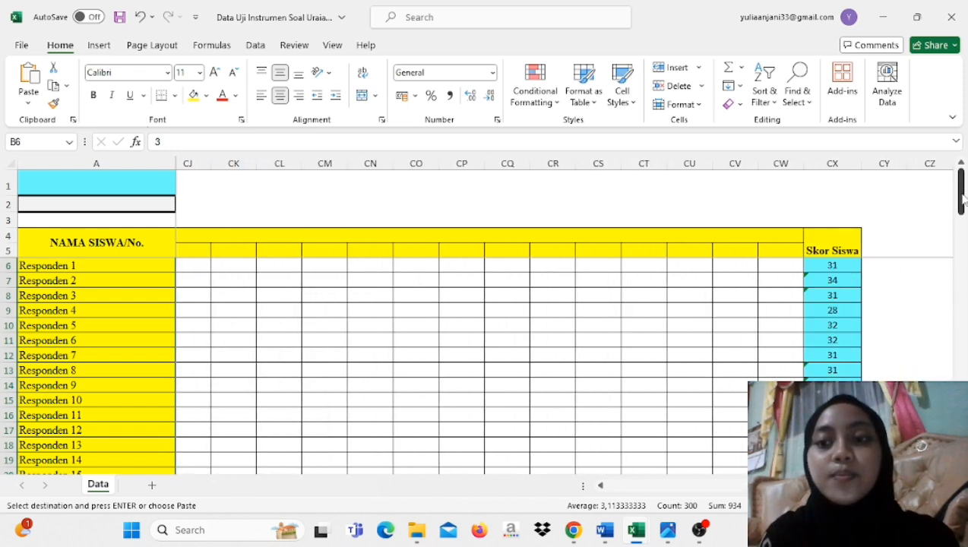
{"action": "left_click_drag", "start_coordinate": [962, 199], "coordinate": [956, 166]}
{"action": "left_click", "coordinate": [820, 266]}
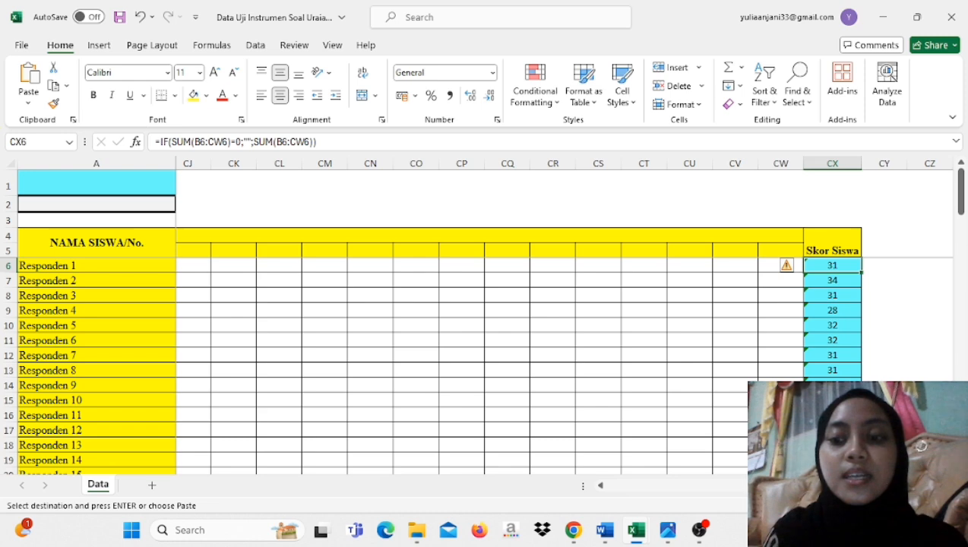
{"action": "left_click_drag", "start_coordinate": [895, 486], "coordinate": [620, 502]}
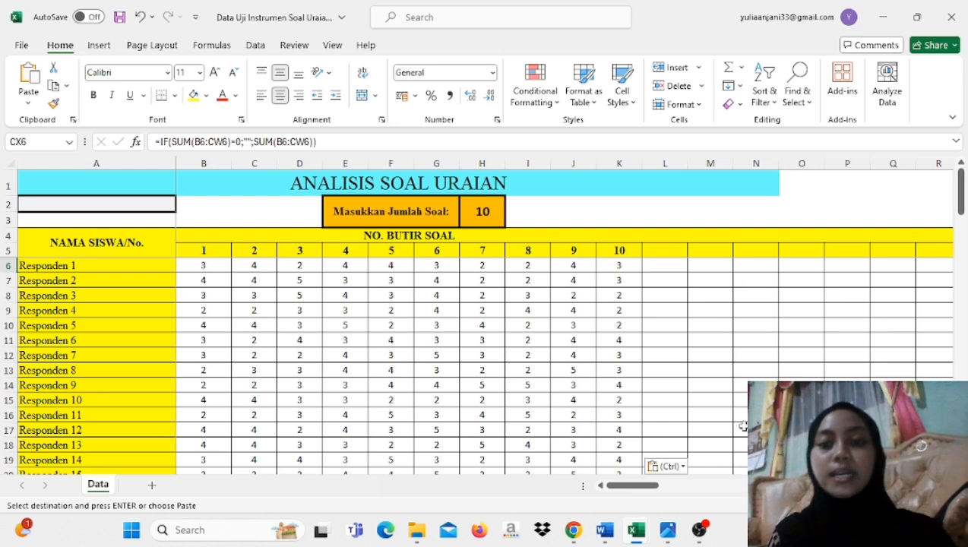
{"action": "mouse_move", "coordinate": [663, 530]}
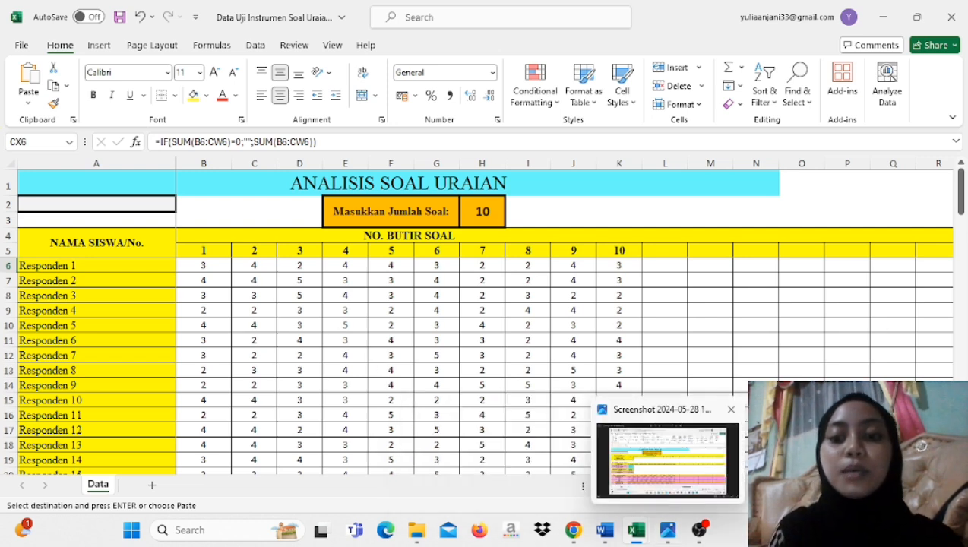
{"action": "left_click_drag", "start_coordinate": [612, 486], "coordinate": [836, 486]}
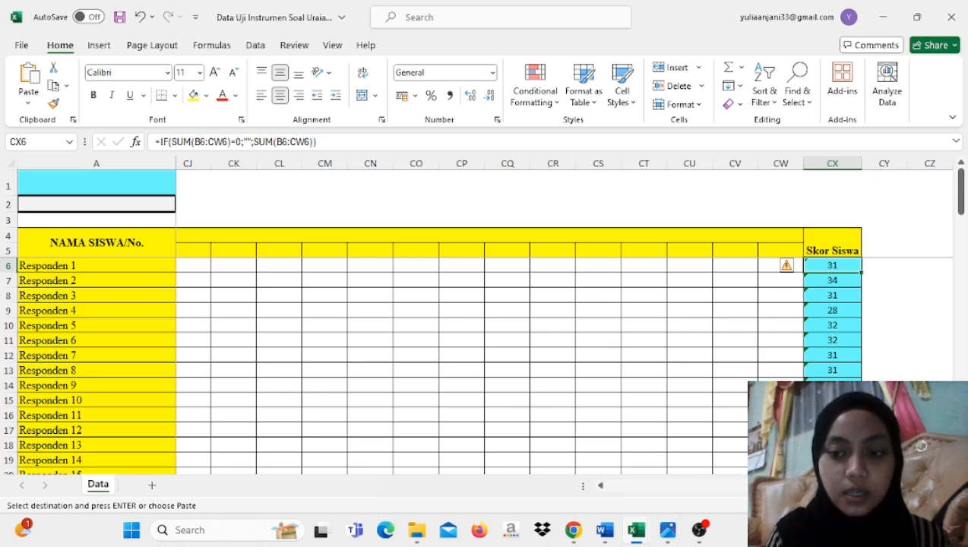
{"action": "scroll", "coordinate": [281, 456], "scroll_direction": "left", "scroll_amount": 15}
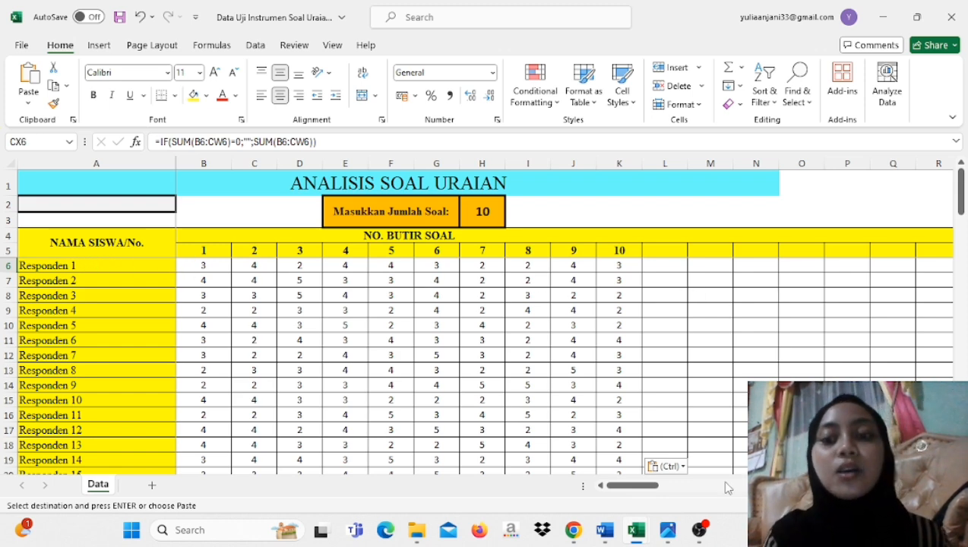
{"action": "left_click_drag", "start_coordinate": [631, 486], "coordinate": [923, 487]}
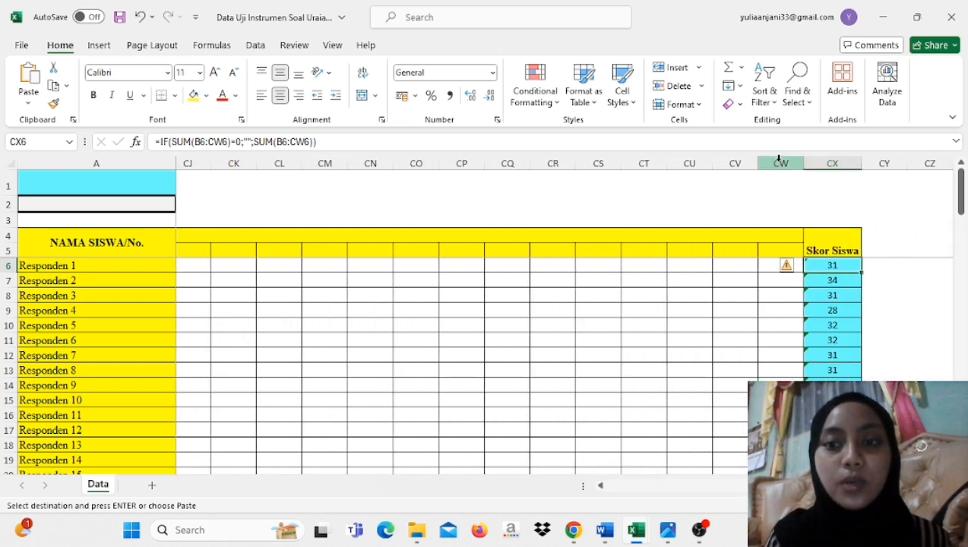
{"action": "left_click", "coordinate": [769, 269]}
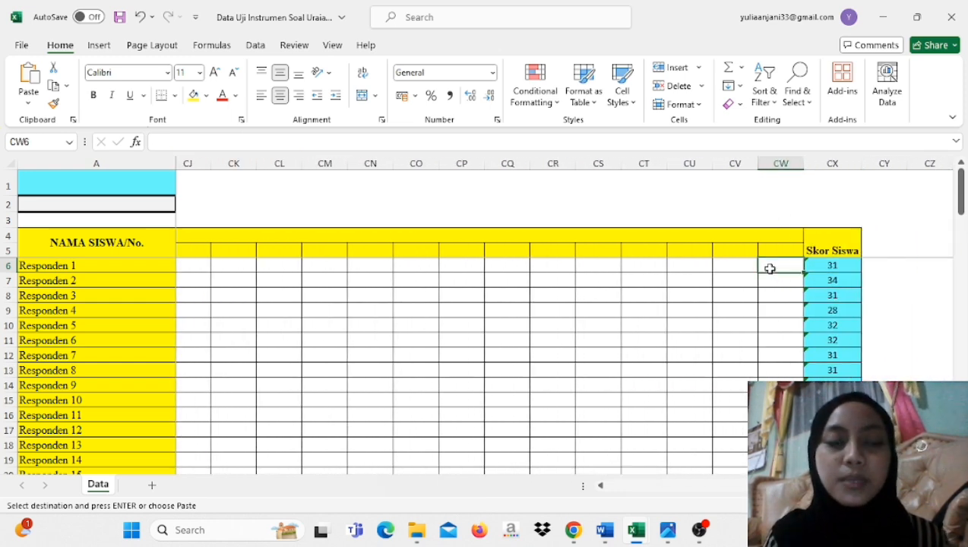
{"action": "left_click", "coordinate": [843, 267]}
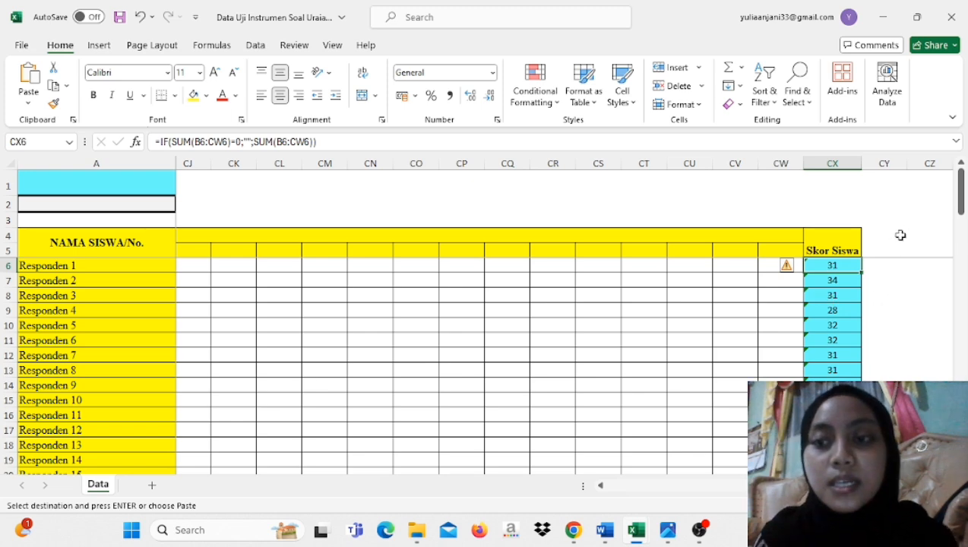
{"action": "left_click_drag", "start_coordinate": [962, 199], "coordinate": [961, 265]}
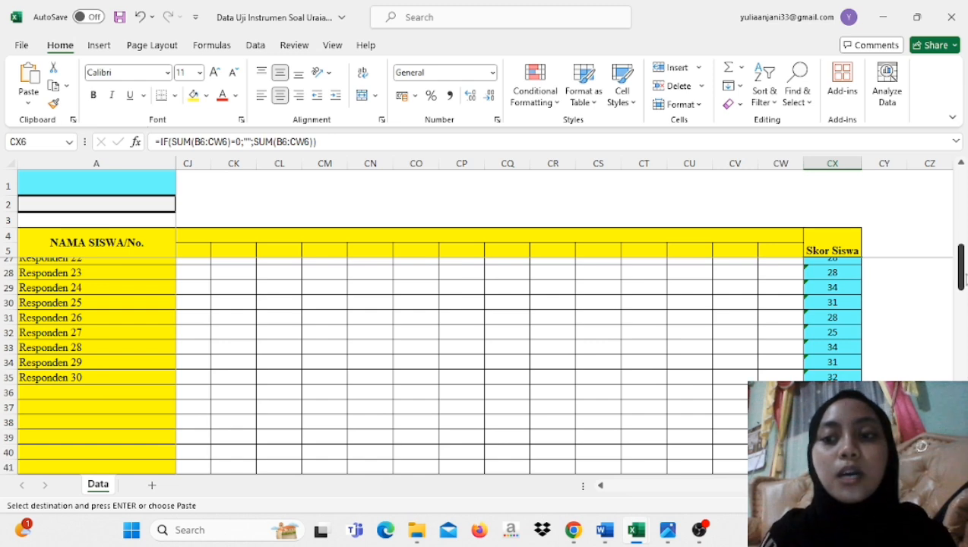
Step: Examine the Jumlah Benar totals in row 67, the formula in B67 and the item 1 scores it sums
{"action": "left_click_drag", "start_coordinate": [961, 265], "coordinate": [964, 323]}
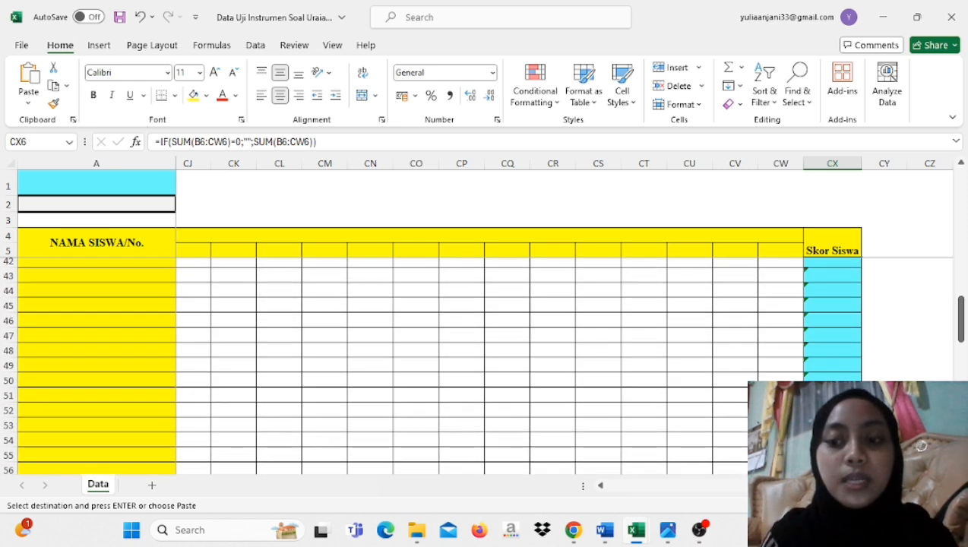
{"action": "left_click_drag", "start_coordinate": [874, 486], "coordinate": [607, 499]}
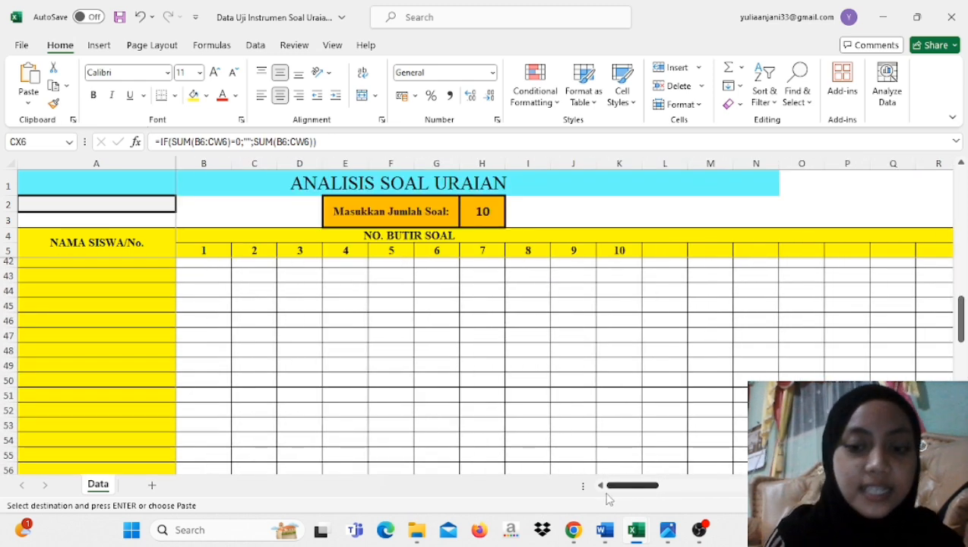
{"action": "left_click_drag", "start_coordinate": [961, 318], "coordinate": [962, 375]}
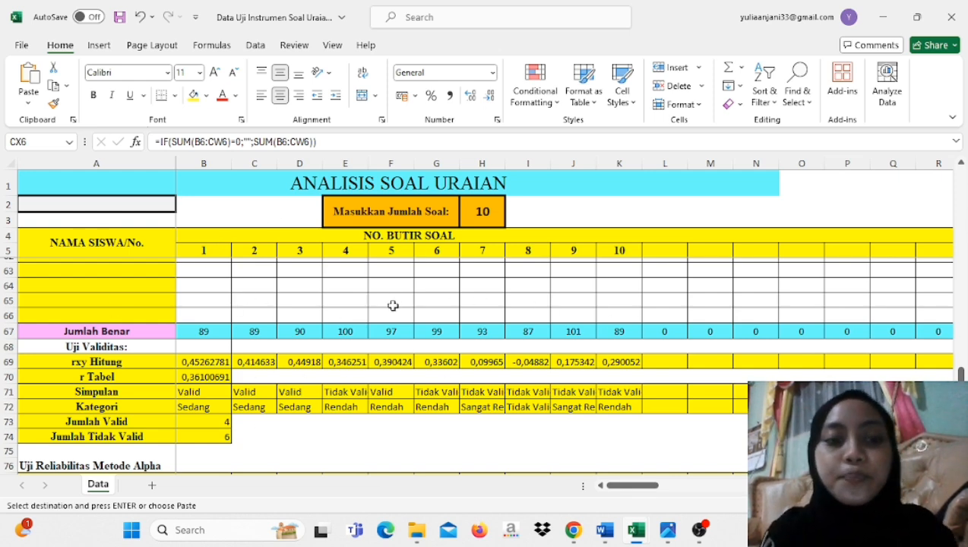
{"action": "left_click", "coordinate": [196, 336]}
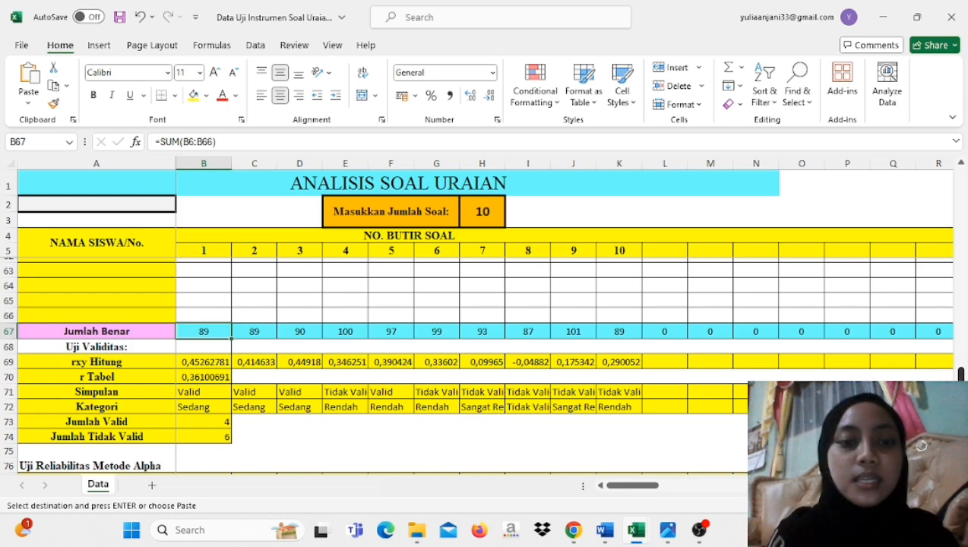
{"action": "left_click_drag", "start_coordinate": [961, 374], "coordinate": [940, 193]}
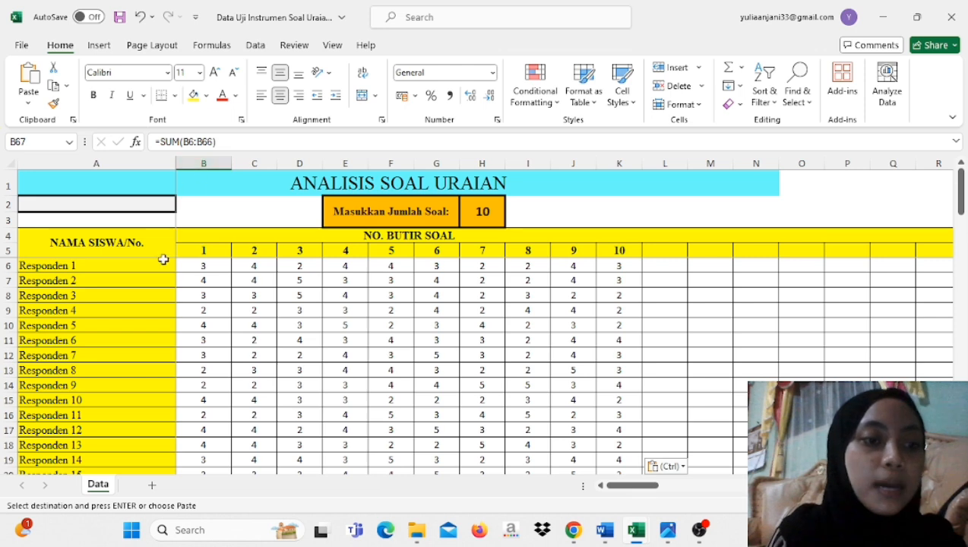
{"action": "left_click", "coordinate": [219, 266]}
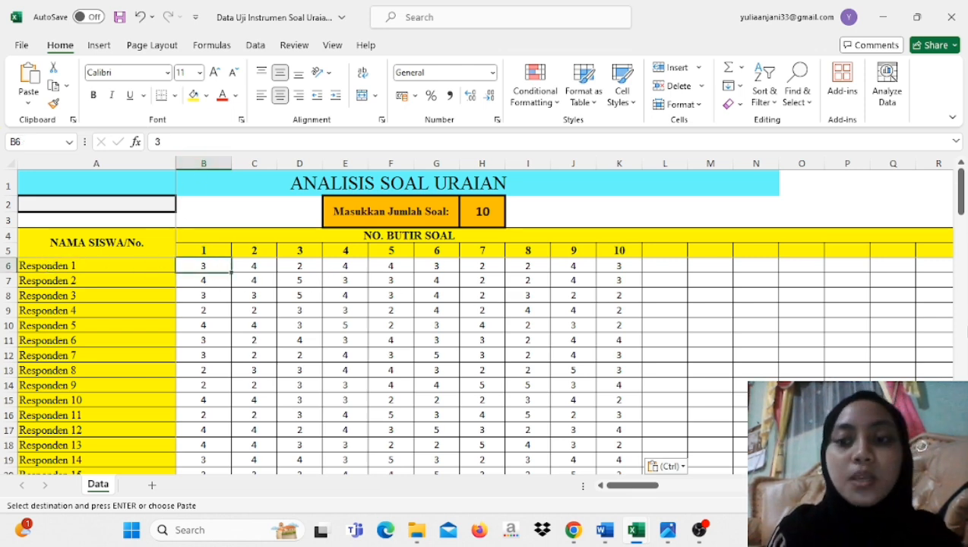
{"action": "left_click_drag", "start_coordinate": [961, 191], "coordinate": [962, 384]}
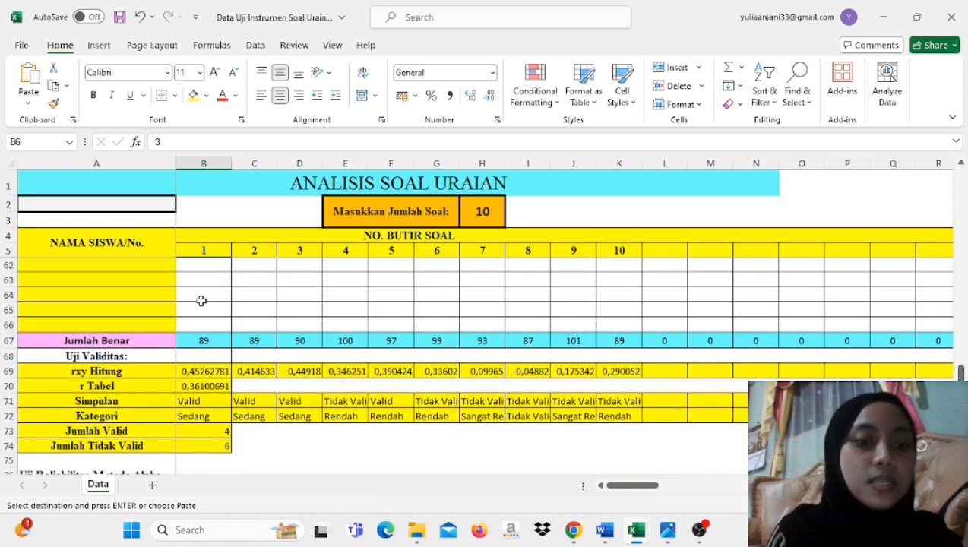
{"action": "left_click_drag", "start_coordinate": [200, 342], "coordinate": [196, 321]}
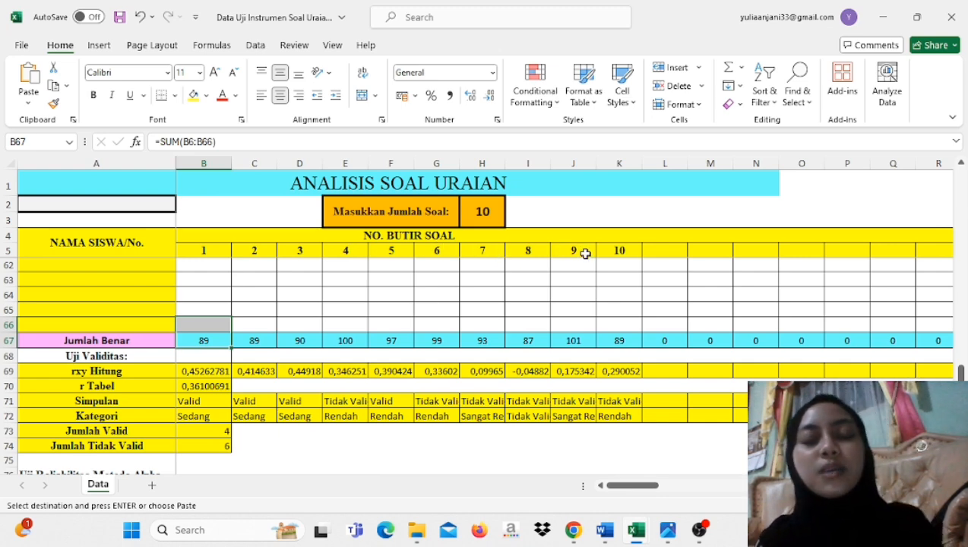
Step: Examine the rxy Hitung formula in B69 and the item scores and Skor Siswa column it correlates
{"action": "scroll", "coordinate": [312, 362], "scroll_direction": "up", "scroll_amount": 1}
{"action": "left_click", "coordinate": [181, 420]}
{"action": "key", "text": "Escape"}
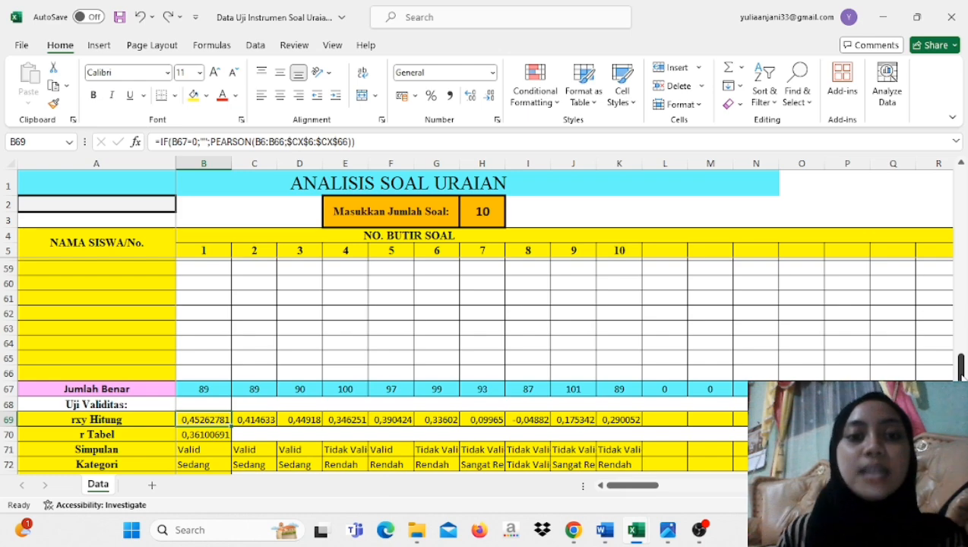
{"action": "left_click_drag", "start_coordinate": [961, 371], "coordinate": [956, 110]}
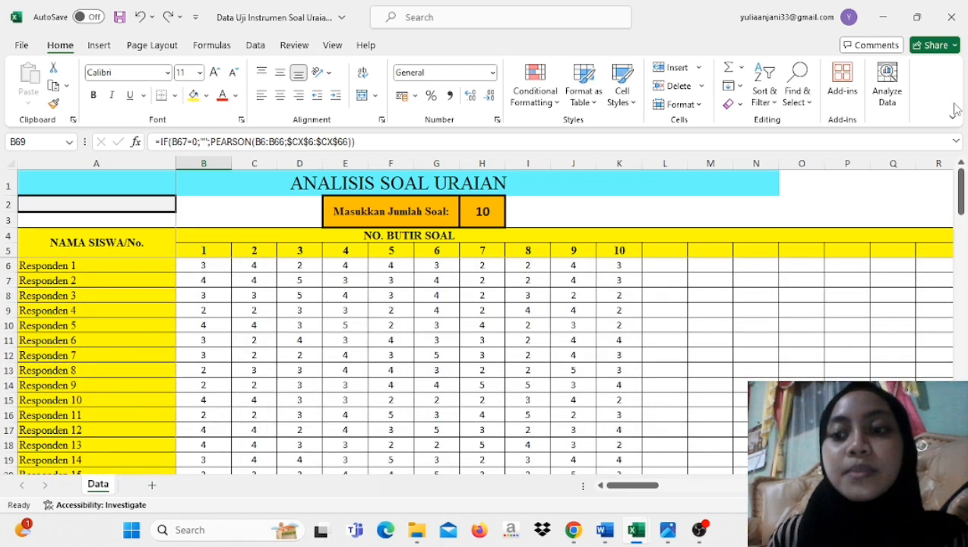
{"action": "left_click_drag", "start_coordinate": [633, 484], "coordinate": [760, 485]}
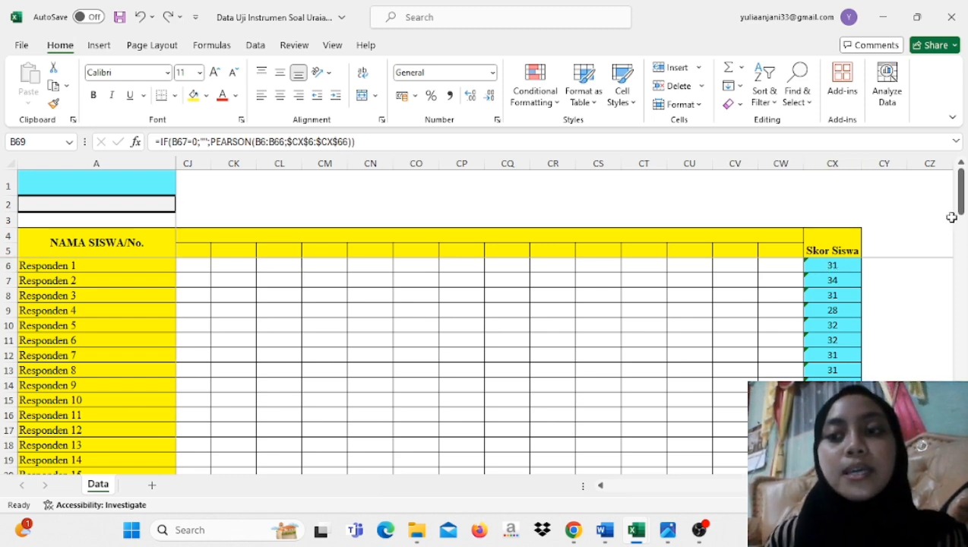
{"action": "left_click_drag", "start_coordinate": [961, 196], "coordinate": [961, 326]}
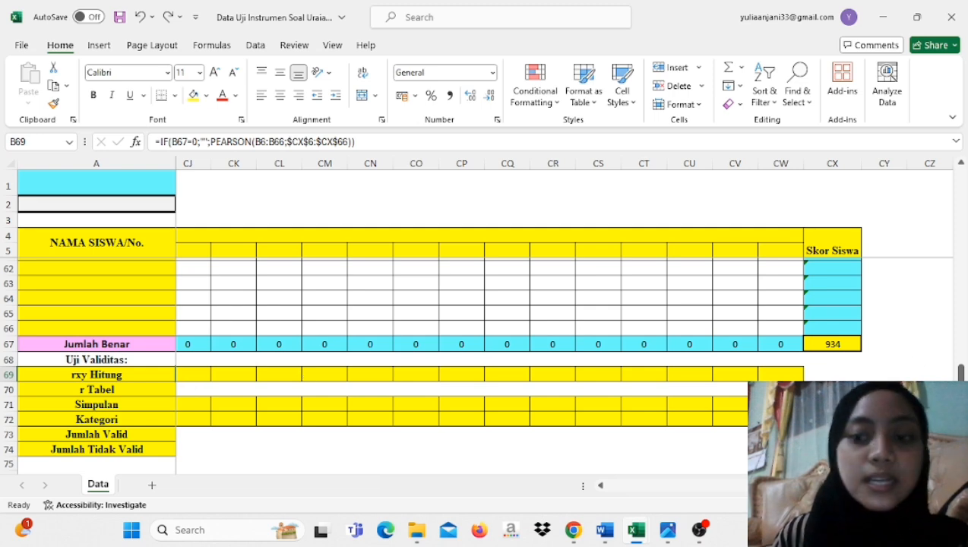
{"action": "left_click_drag", "start_coordinate": [897, 486], "coordinate": [559, 508]}
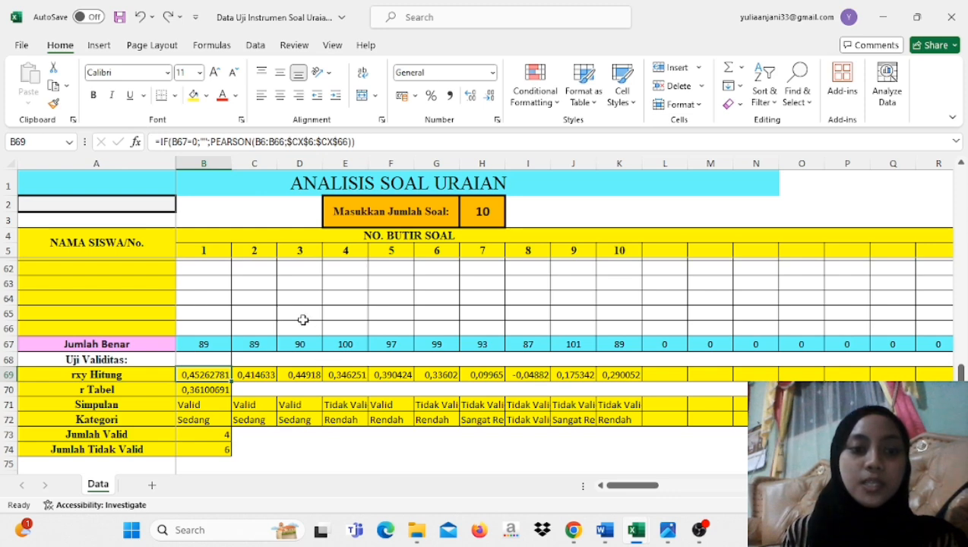
Step: Compare the r Tabel formula result in B70 with the r Product Moment table in Chrome, then return to the Uraian analysis workbook
{"action": "left_click", "coordinate": [195, 393]}
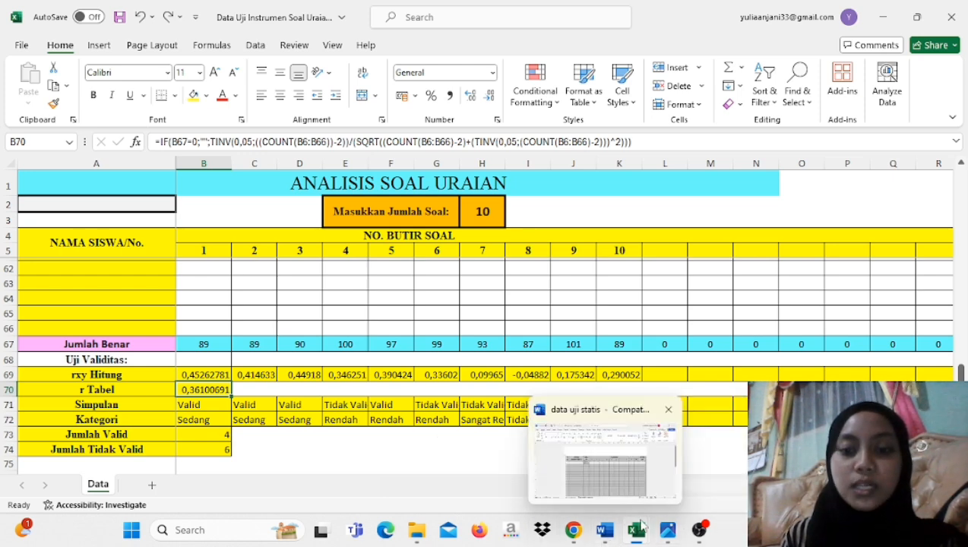
{"action": "mouse_move", "coordinate": [605, 530]}
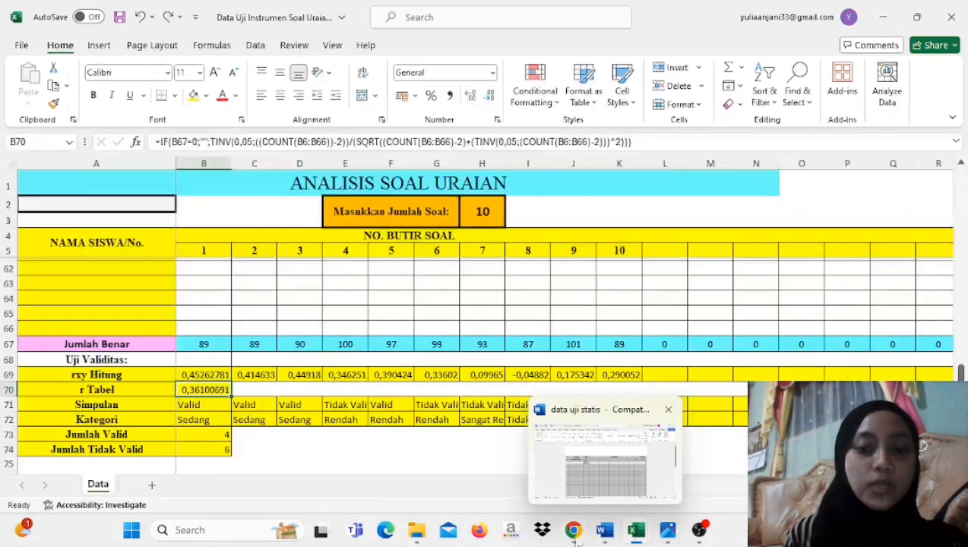
{"action": "left_click", "coordinate": [573, 530]}
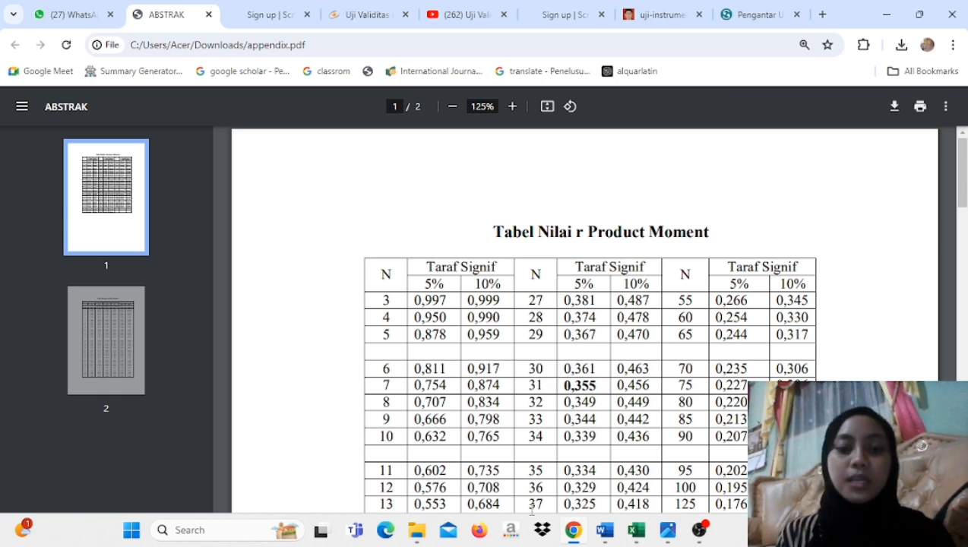
{"action": "mouse_move", "coordinate": [627, 508]}
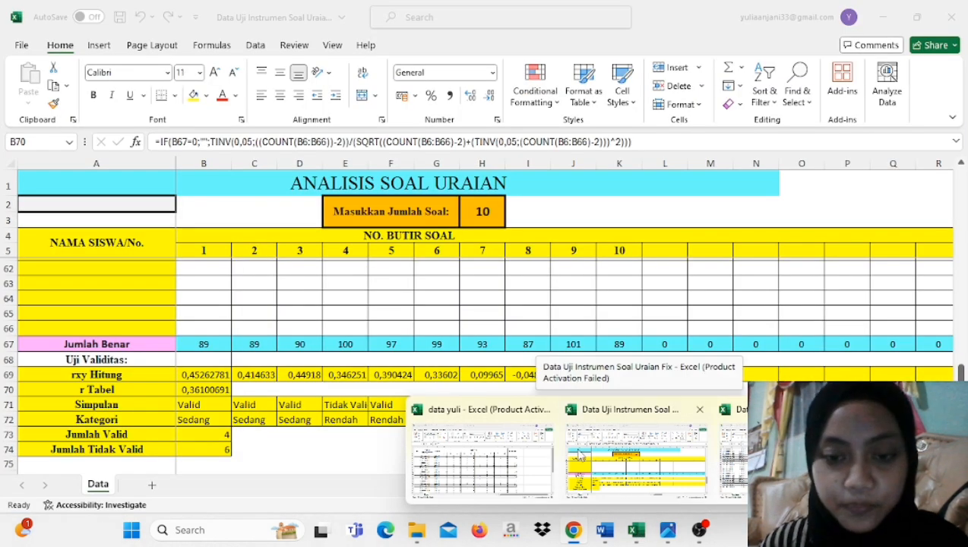
{"action": "left_click", "coordinate": [581, 456]}
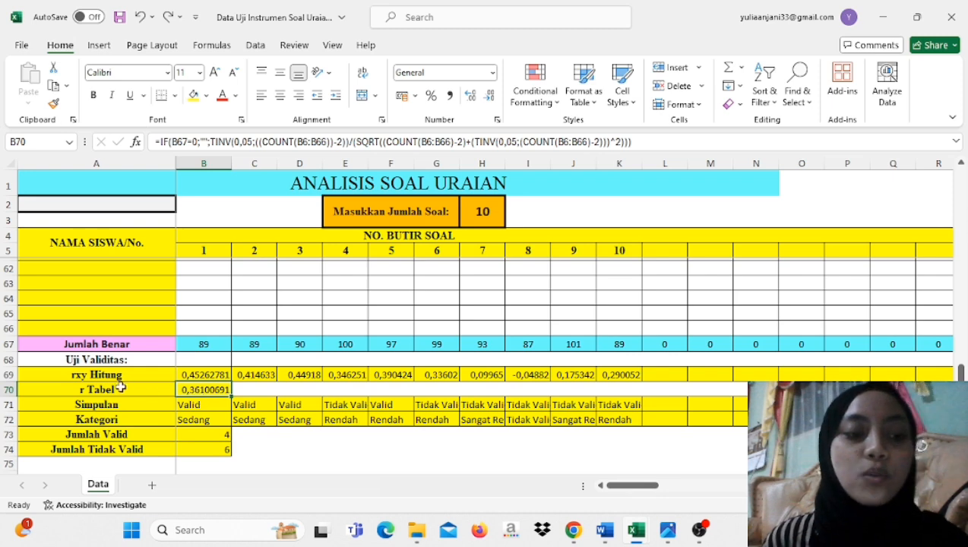
Step: Check the Simpulan formula in B71 against the r hitung versus r table decision rule in the Scribd document in Chrome
{"action": "left_click", "coordinate": [210, 403]}
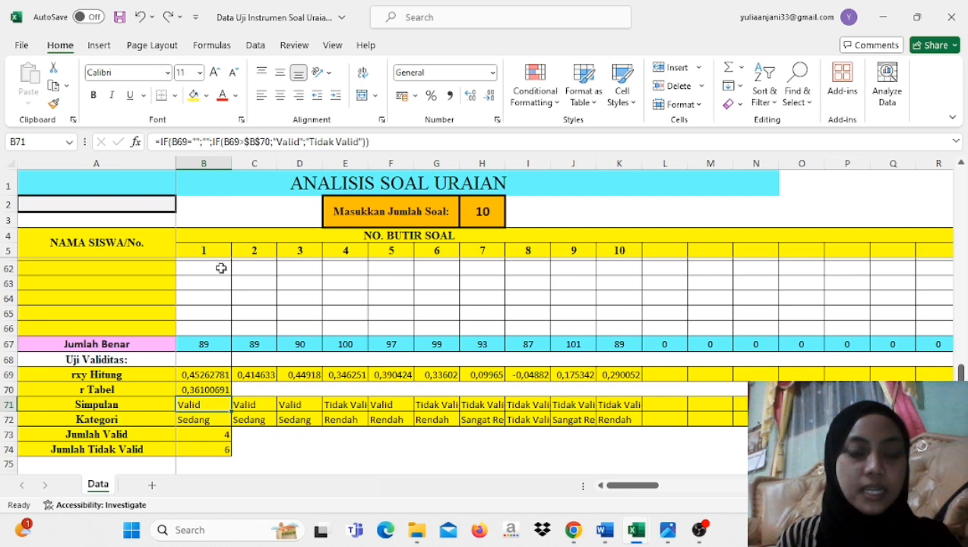
{"action": "mouse_move", "coordinate": [637, 532]}
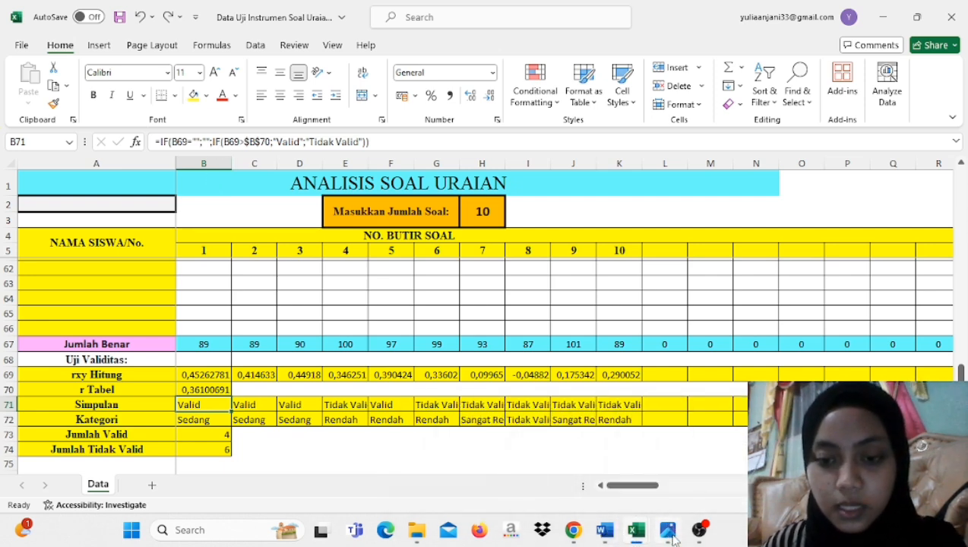
{"action": "left_click", "coordinate": [574, 535]}
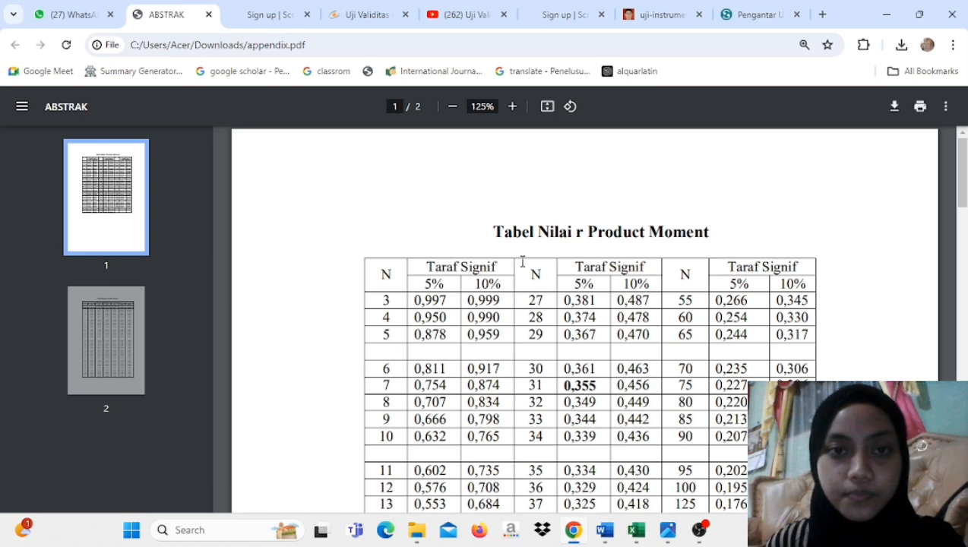
{"action": "left_click", "coordinate": [744, 14]}
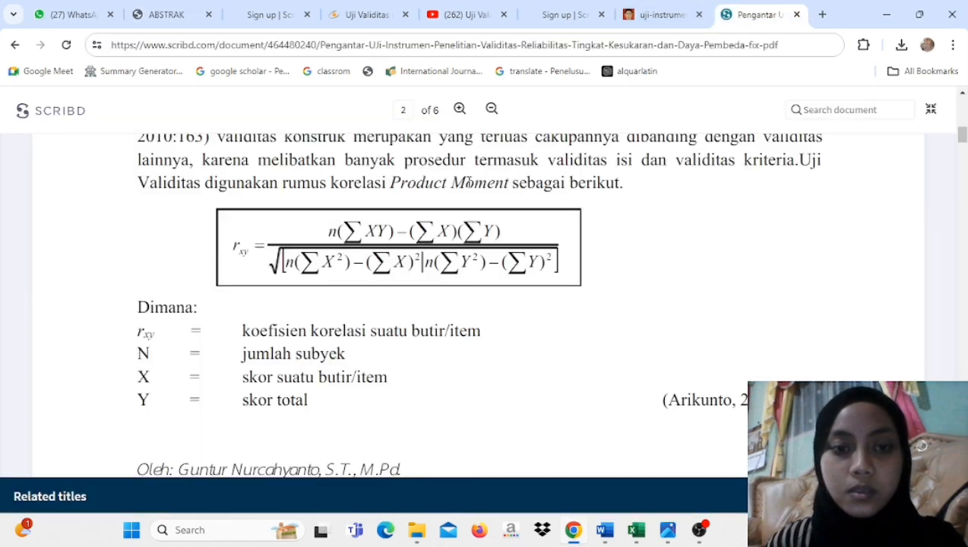
{"action": "scroll", "coordinate": [479, 304], "scroll_direction": "down", "scroll_amount": 5}
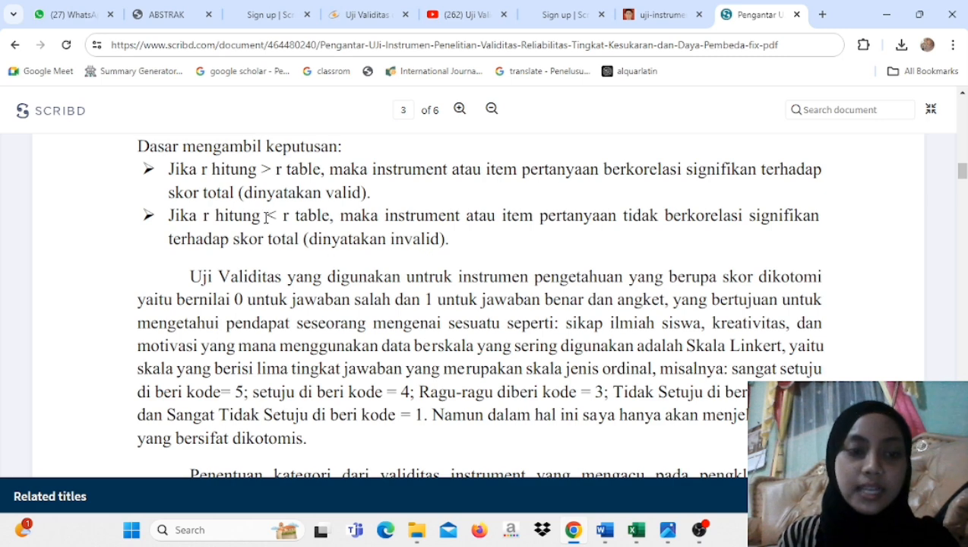
{"action": "mouse_move", "coordinate": [631, 539]}
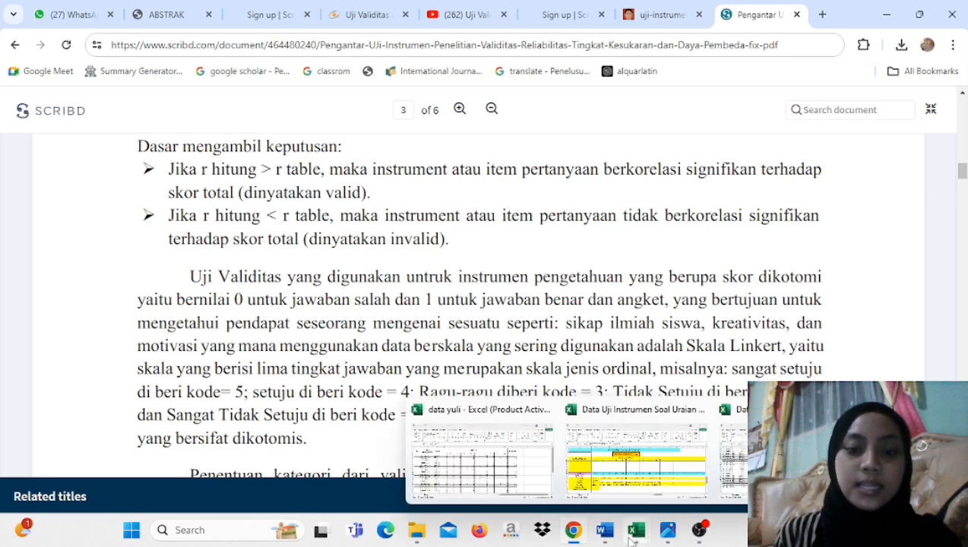
{"action": "left_click", "coordinate": [629, 492]}
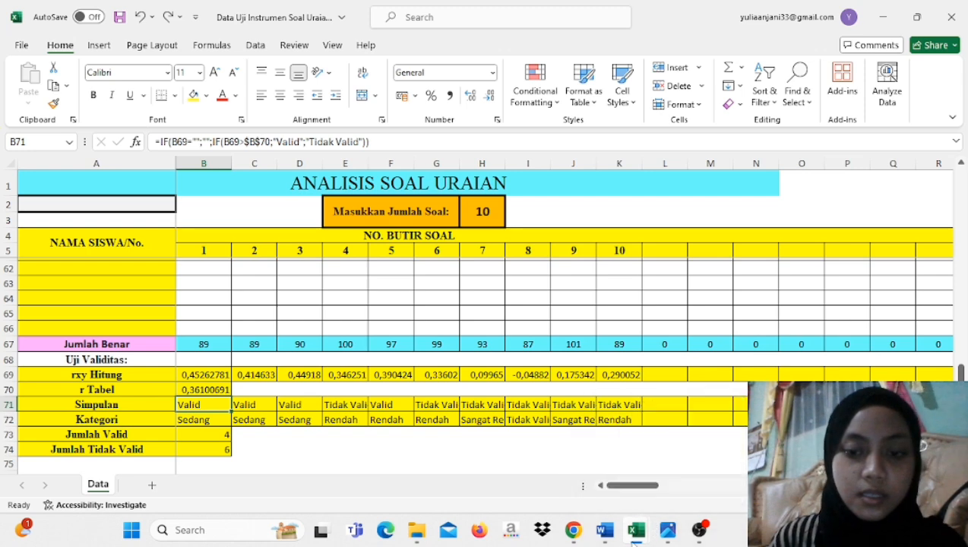
{"action": "mouse_move", "coordinate": [576, 532]}
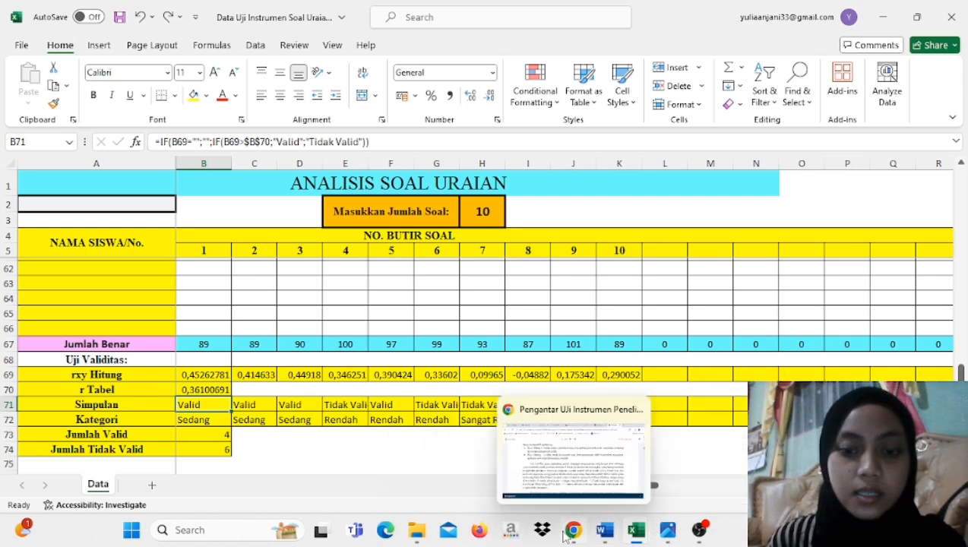
{"action": "left_click", "coordinate": [557, 465]}
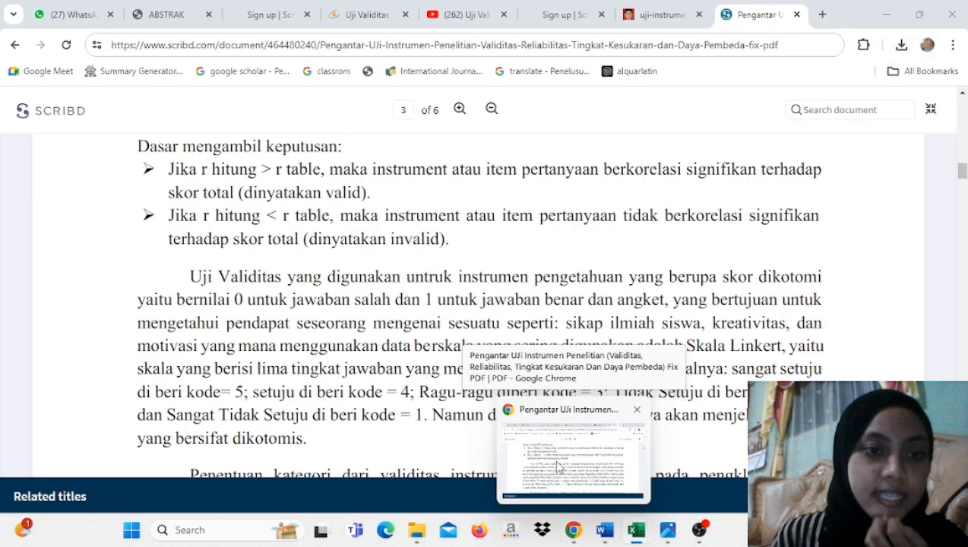
{"action": "left_click", "coordinate": [563, 456]}
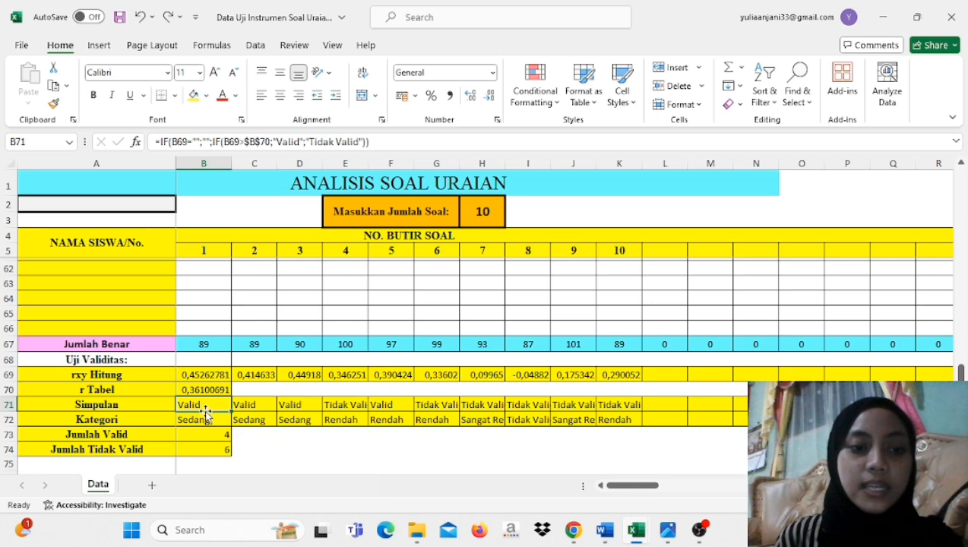
Step: Compare item 1's rxy Hitung with r Tabel, and inspect the Kategori formula in B72 and item 2's Simpulan formula in C71
{"action": "left_click", "coordinate": [199, 375]}
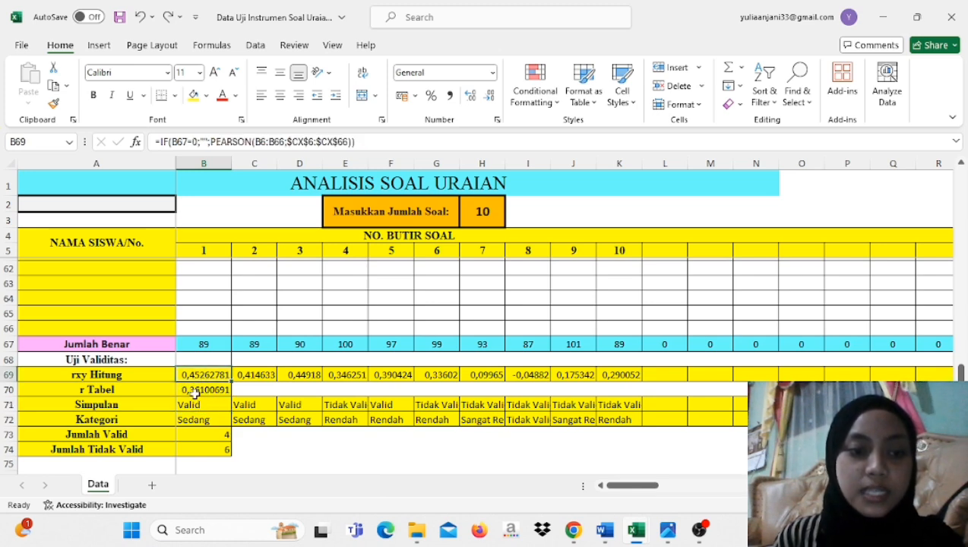
{"action": "left_click", "coordinate": [196, 392]}
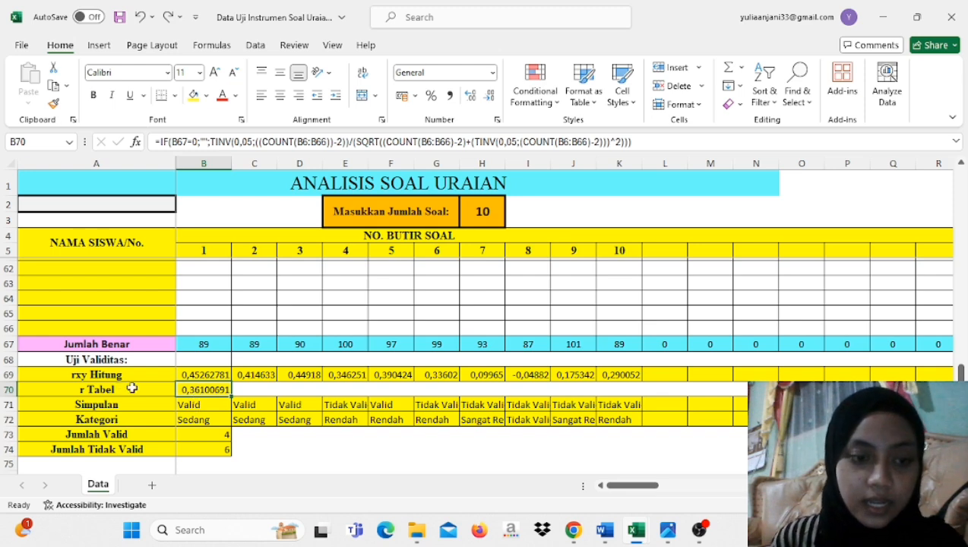
{"action": "left_click", "coordinate": [199, 419]}
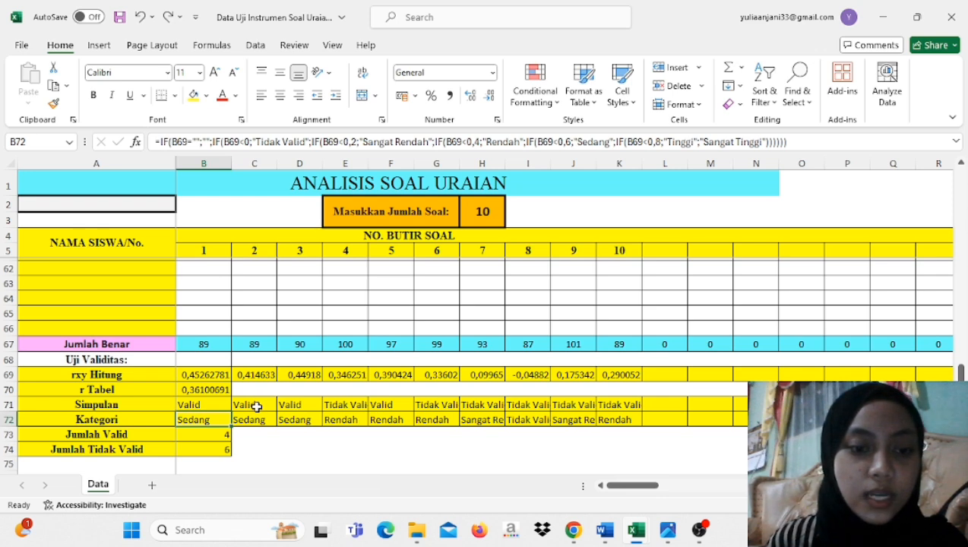
{"action": "left_click", "coordinate": [256, 407]}
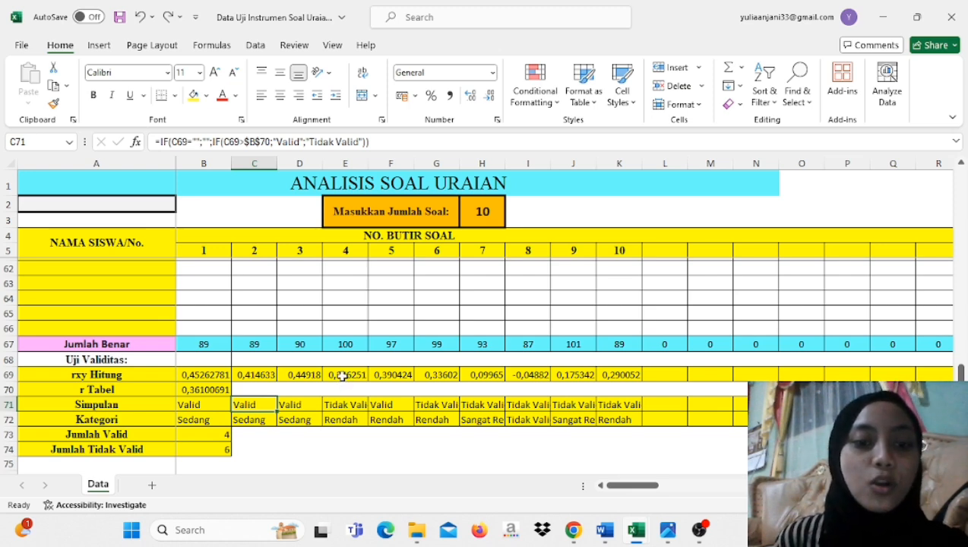
Step: Switch to Chrome and read Guilford's validity category ranges on page 3 of the Scribd document
{"action": "left_click", "coordinate": [573, 532]}
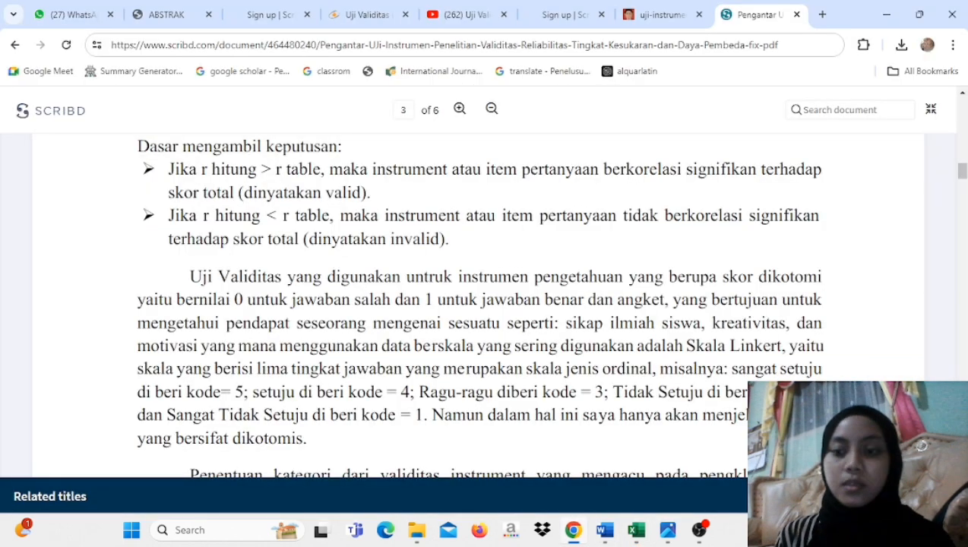
{"action": "scroll", "coordinate": [478, 304], "scroll_direction": "down", "scroll_amount": 3}
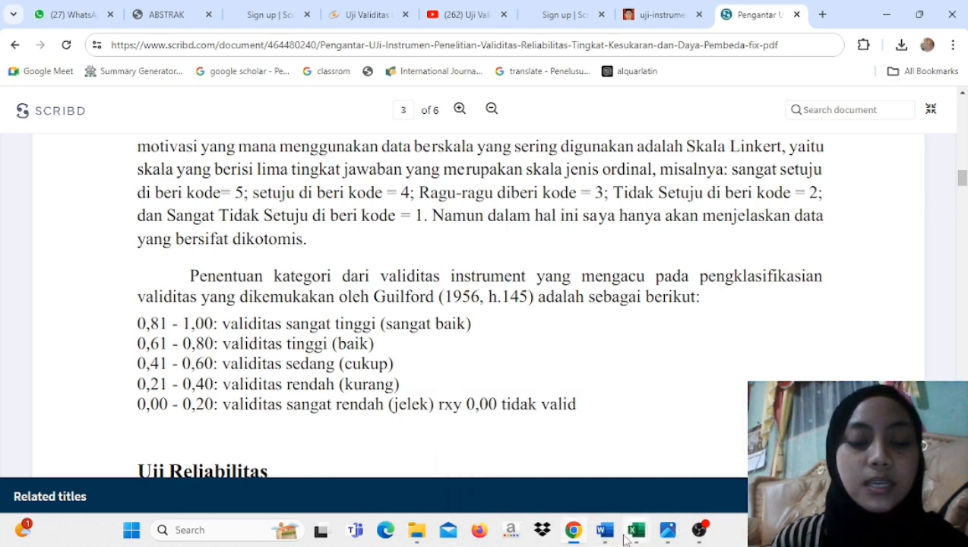
{"action": "mouse_move", "coordinate": [630, 532]}
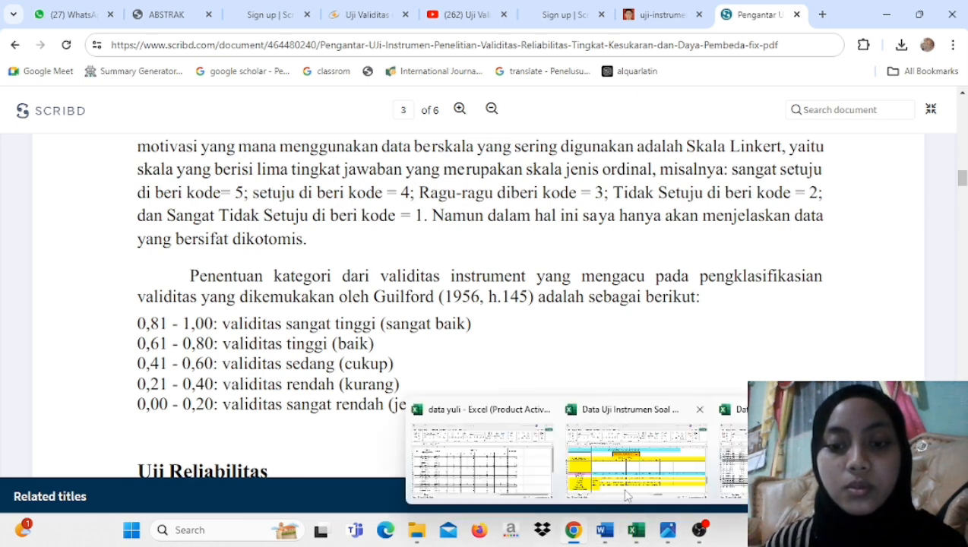
Step: Return to the Uraian analysis workbook and inspect item 1's Varian Item formula in B77 of the Alpha reliability section
{"action": "left_click", "coordinate": [624, 482]}
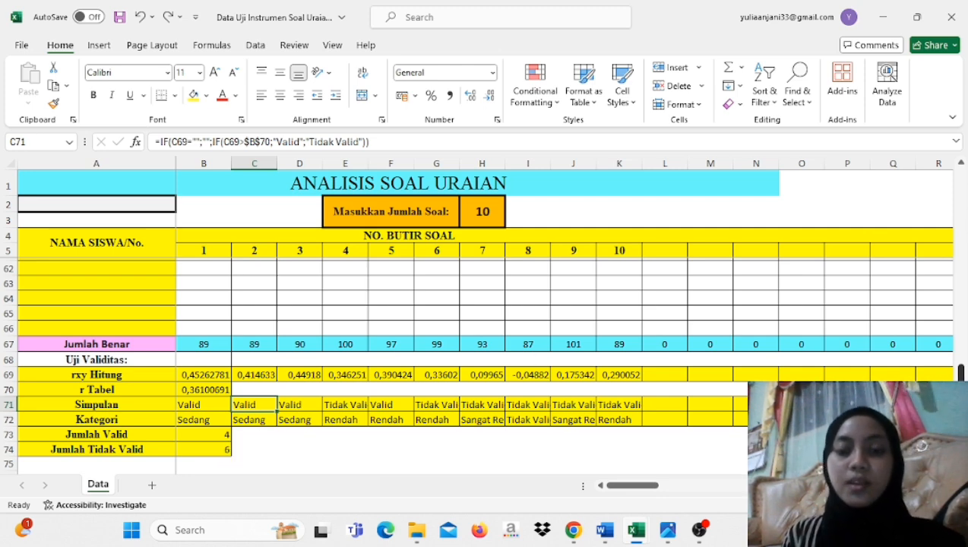
{"action": "scroll", "coordinate": [228, 448], "scroll_direction": "down", "scroll_amount": 2}
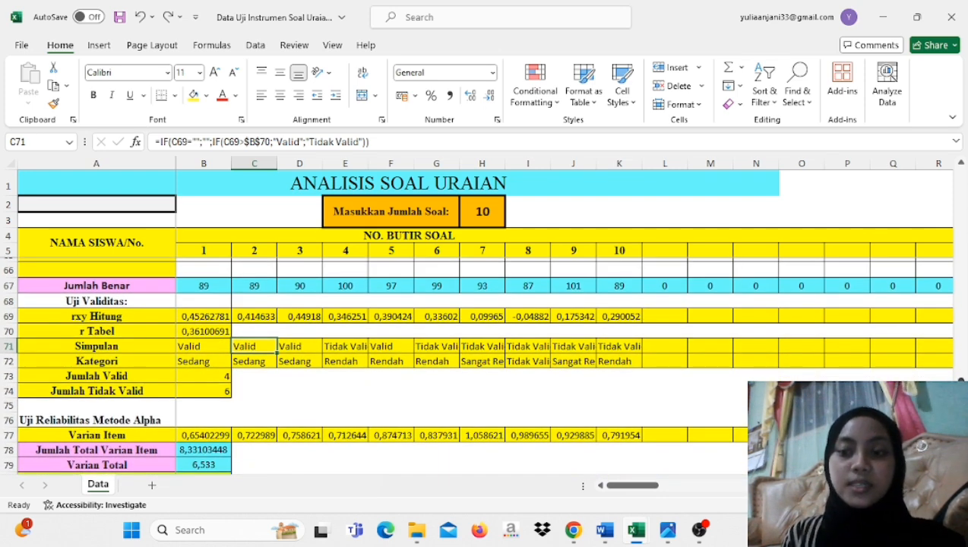
{"action": "scroll", "coordinate": [205, 301], "scroll_direction": "down", "scroll_amount": 3}
{"action": "left_click", "coordinate": [203, 293]}
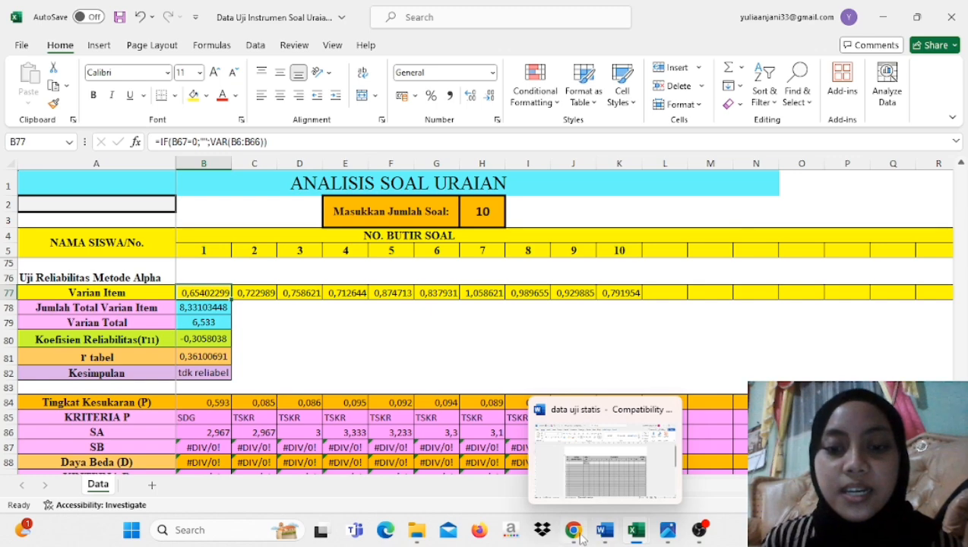
Step: Read the Alpha Cronbach reliability formula on page 4 of the Scribd document in Chrome, then return to the Uraian analysis workbook
{"action": "mouse_move", "coordinate": [577, 531]}
{"action": "left_click", "coordinate": [575, 458]}
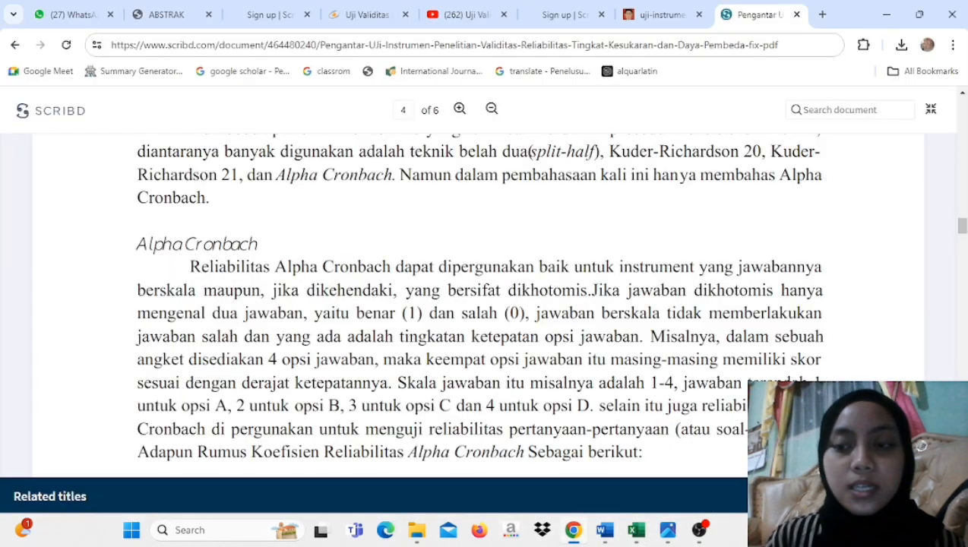
{"action": "scroll", "coordinate": [530, 151], "scroll_direction": "down", "scroll_amount": 5}
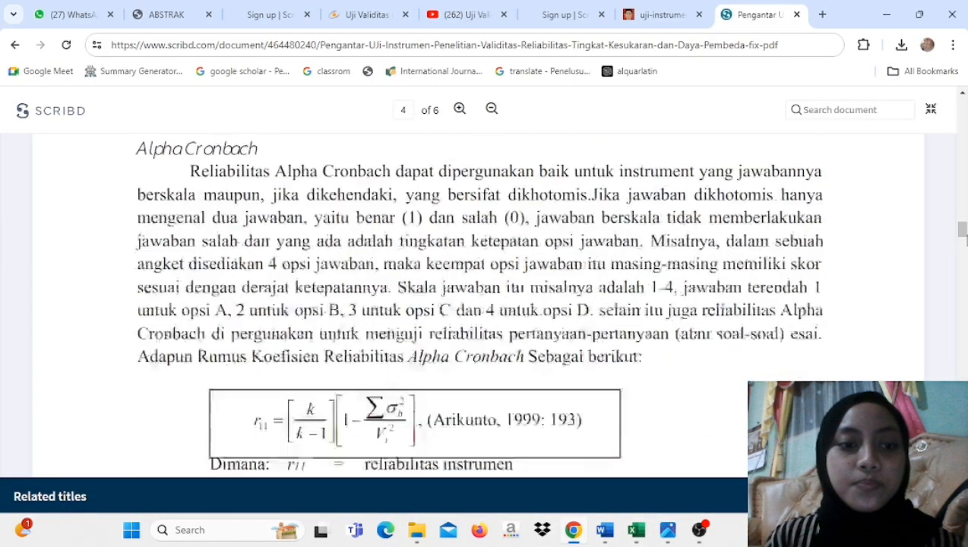
{"action": "scroll", "coordinate": [479, 246], "scroll_direction": "up", "scroll_amount": 1}
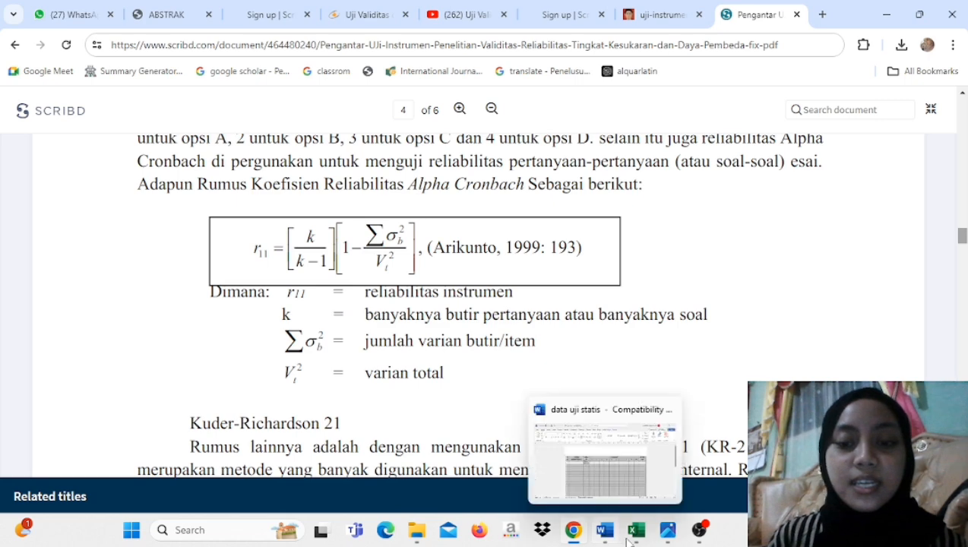
{"action": "mouse_move", "coordinate": [632, 539]}
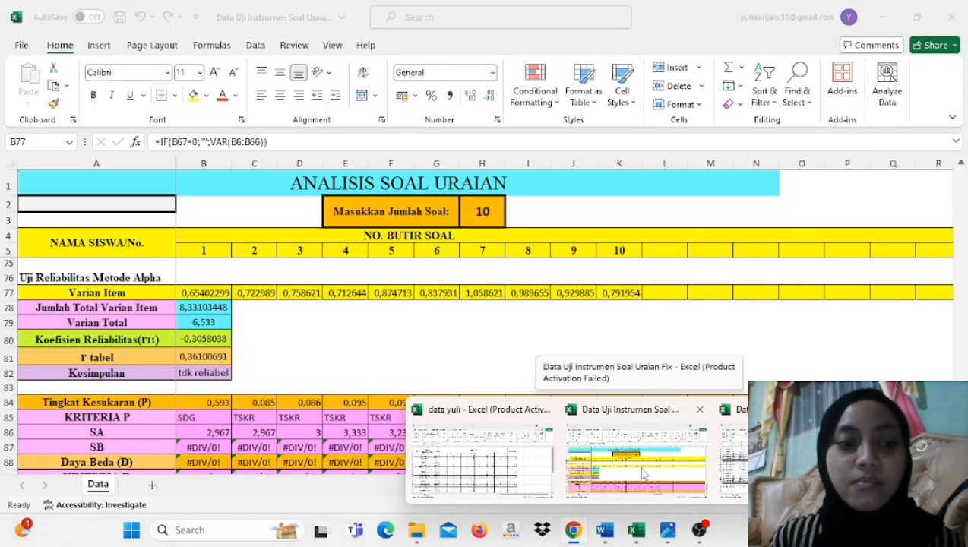
{"action": "left_click", "coordinate": [643, 473]}
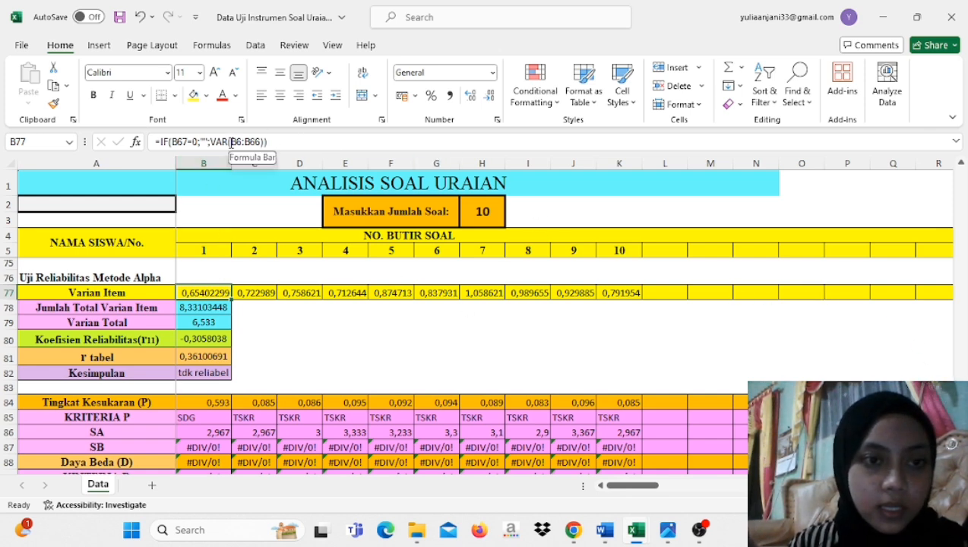
Step: Reselect item 1's respondent scores as the VAR range in the Varian Item formula in B77
{"action": "left_click_drag", "start_coordinate": [232, 141], "coordinate": [261, 141]}
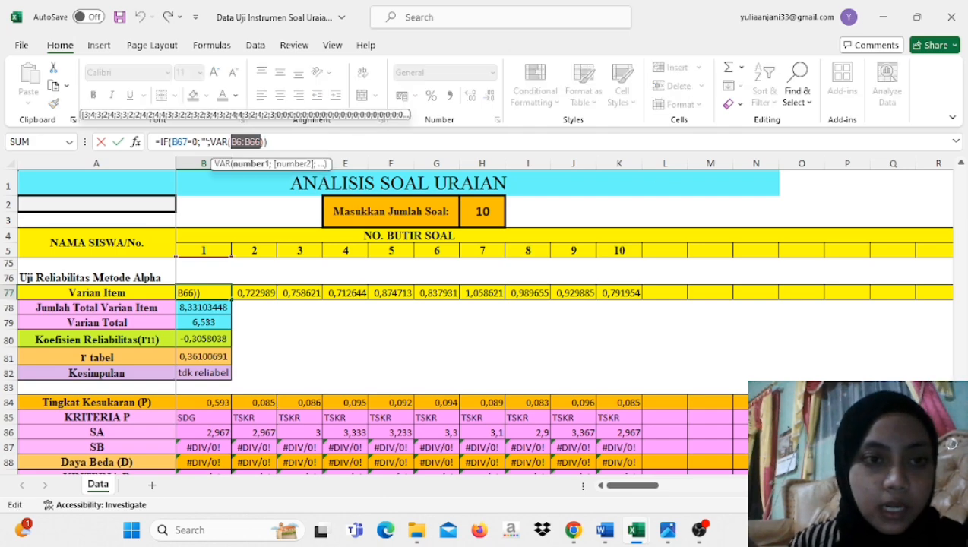
{"action": "scroll", "coordinate": [924, 309], "scroll_direction": "up", "scroll_amount": 20}
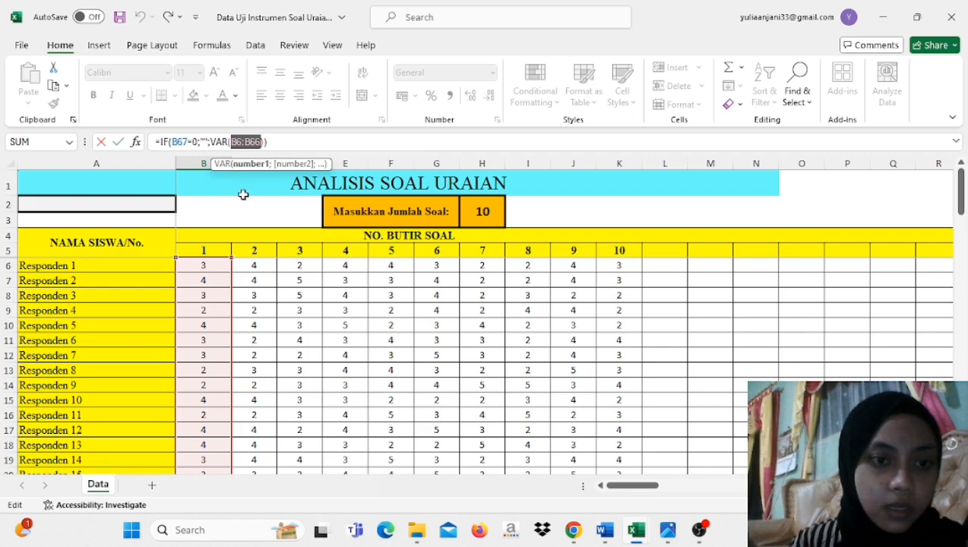
{"action": "left_click_drag", "start_coordinate": [200, 264], "coordinate": [187, 352]}
{"action": "key", "text": "Return"}
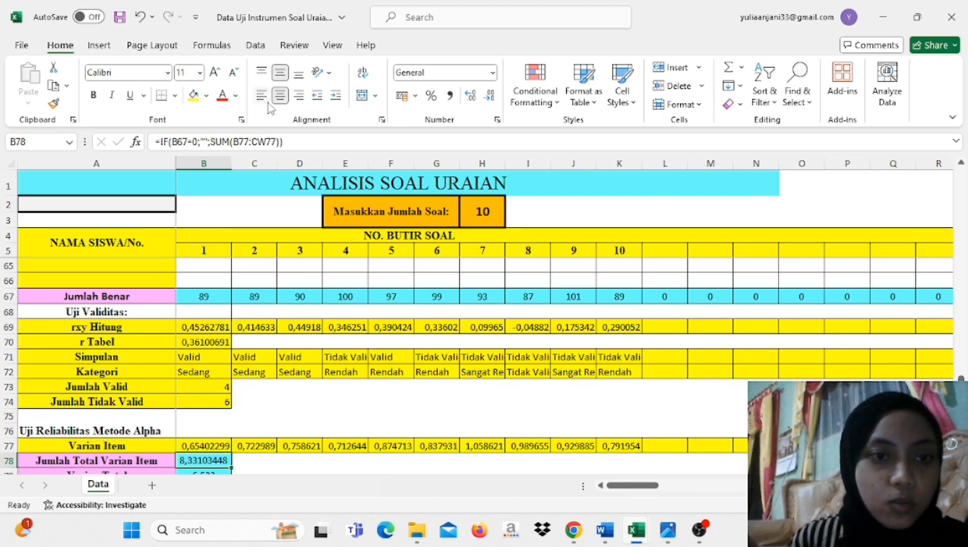
Step: Set the SUM range in the Jumlah Total Varian Item formula in B78 to B77:K77
{"action": "left_click", "coordinate": [235, 140]}
{"action": "left_click_drag", "start_coordinate": [235, 139], "coordinate": [275, 141]}
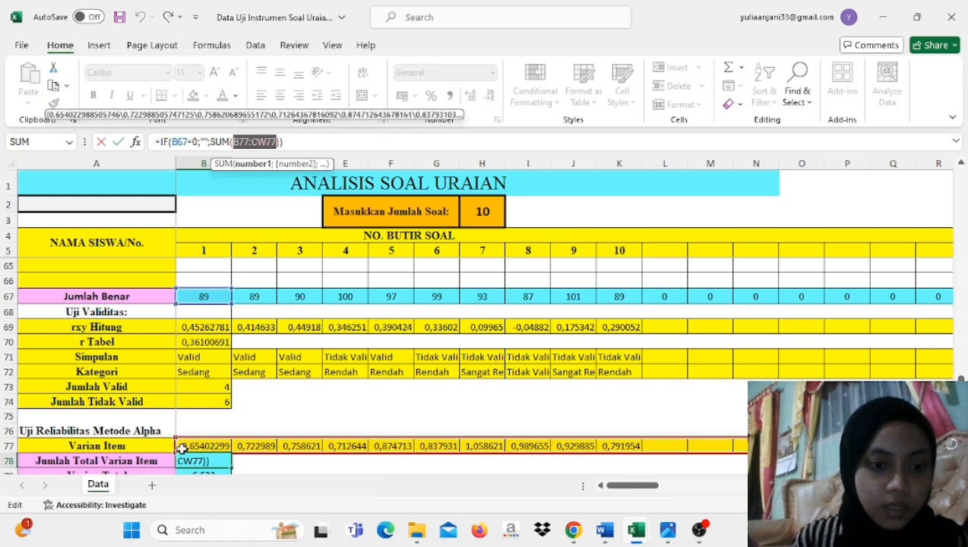
{"action": "left_click_drag", "start_coordinate": [184, 444], "coordinate": [621, 444]}
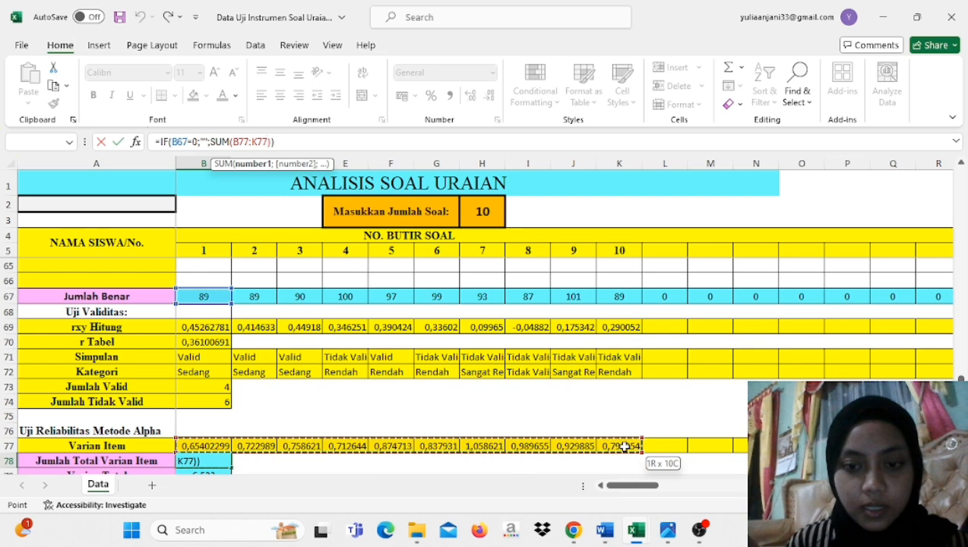
{"action": "key", "text": "Return"}
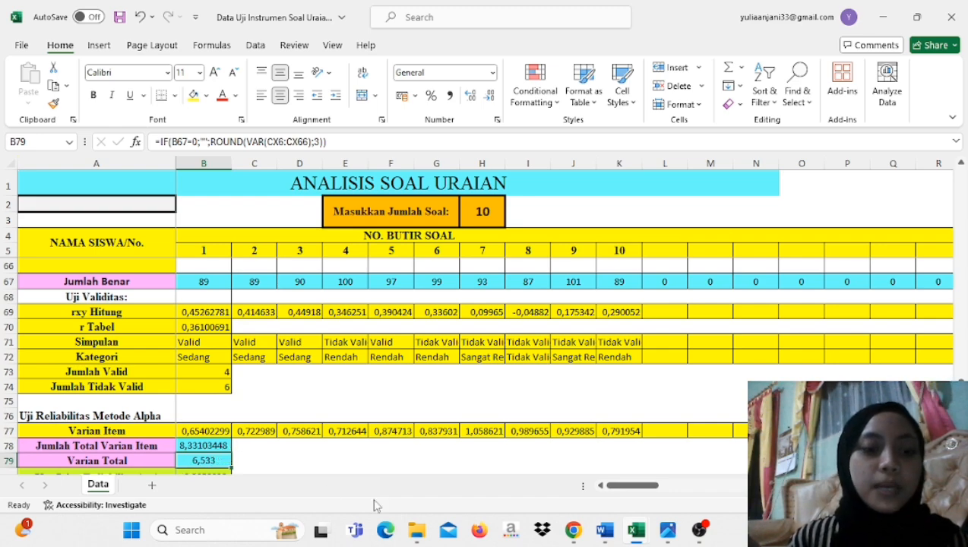
Step: Inspect the Jumlah Total Varian Item formula in B78 and the cells referenced by the Koefisien Reliabilitas formula in B80
{"action": "scroll", "coordinate": [486, 365], "scroll_direction": "down", "scroll_amount": 3}
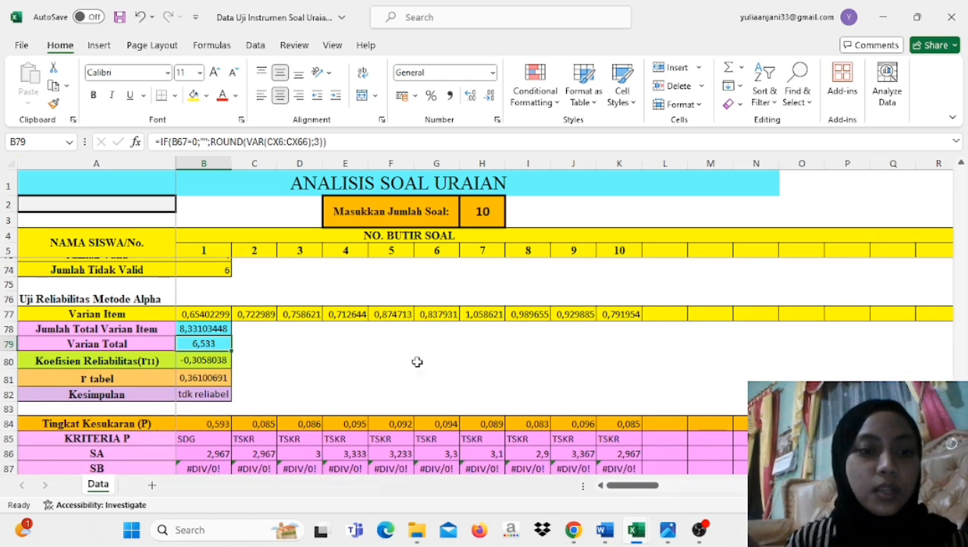
{"action": "left_click", "coordinate": [196, 327]}
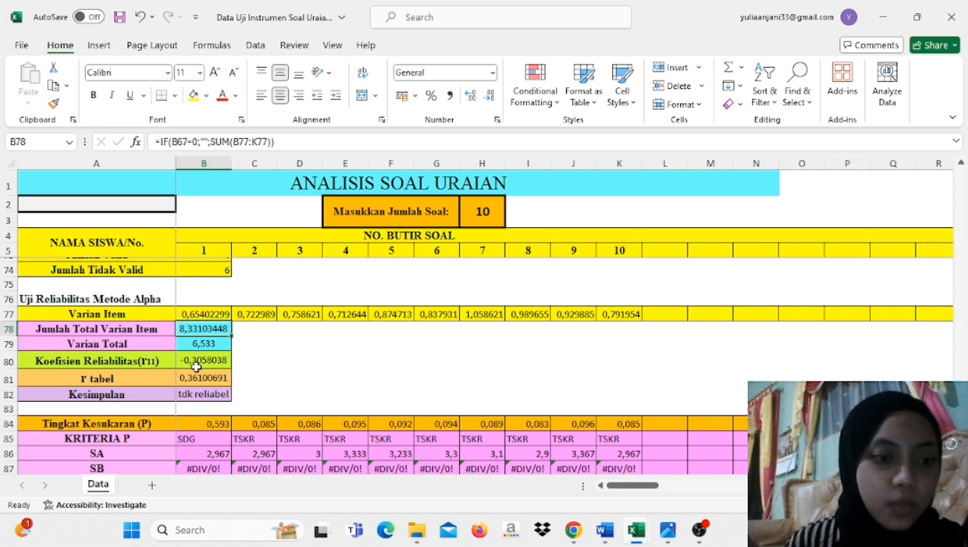
{"action": "left_click", "coordinate": [196, 363]}
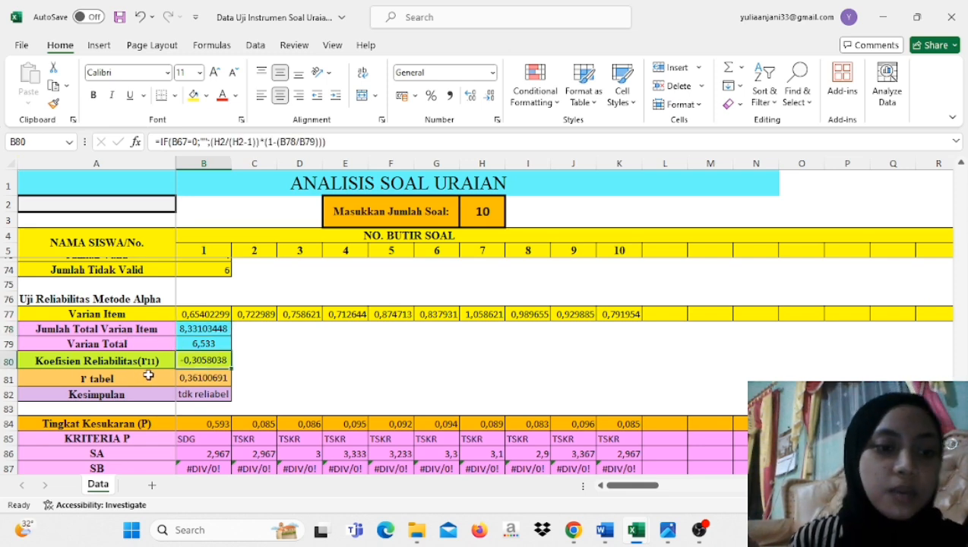
{"action": "double_click", "coordinate": [180, 367]}
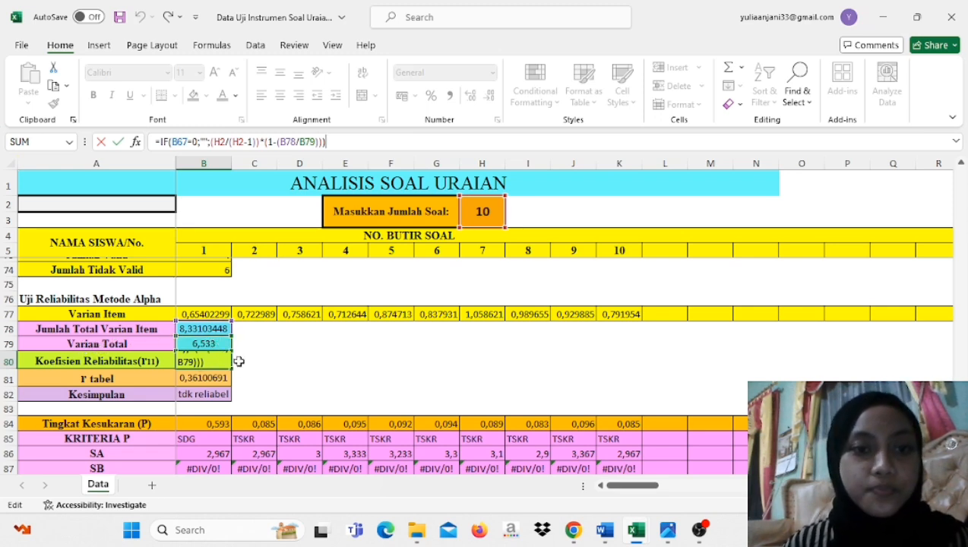
{"action": "key", "text": "Return"}
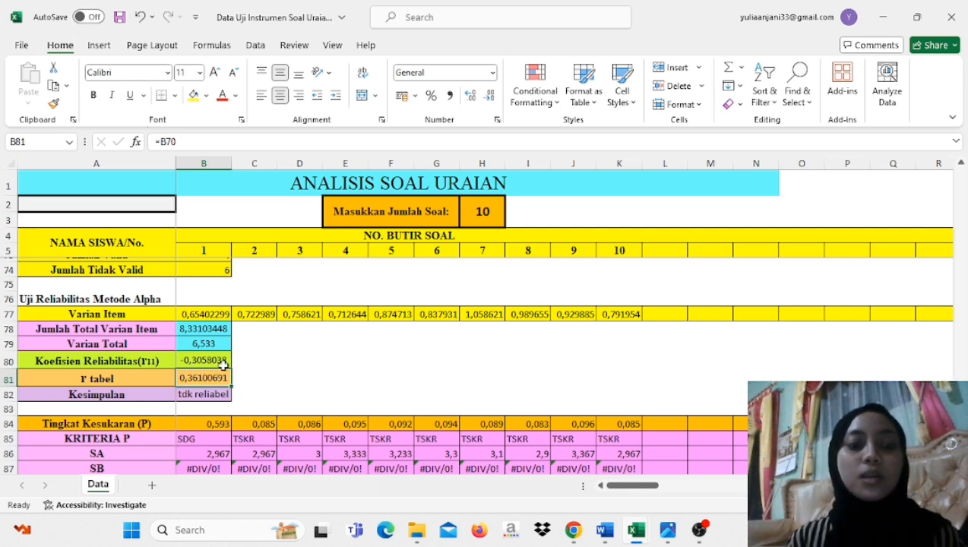
Step: Compare the reliability section's r tabel in B81 with the r Product Moment table in Chrome, then return to the Uraian analysis workbook
{"action": "scroll", "coordinate": [121, 385], "scroll_direction": "down", "scroll_amount": 1}
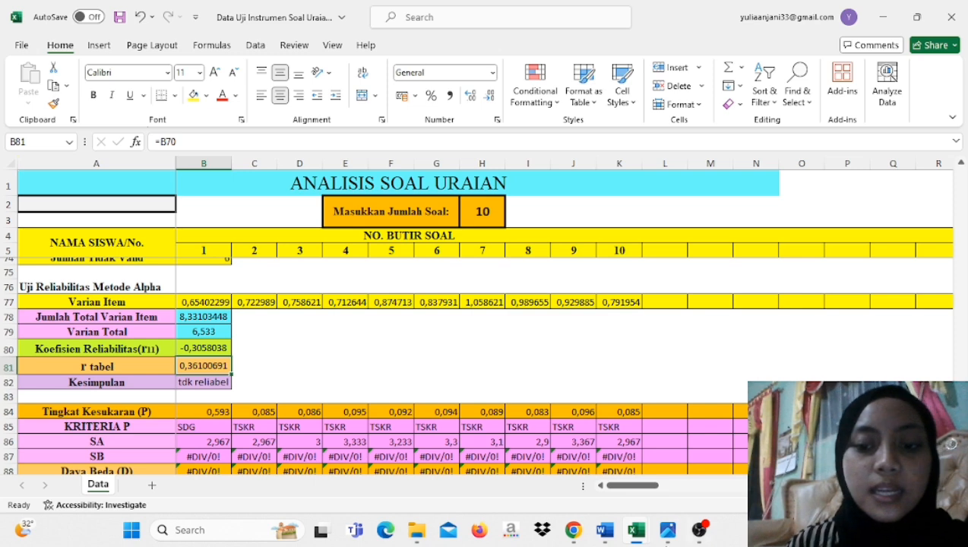
{"action": "mouse_move", "coordinate": [631, 537]}
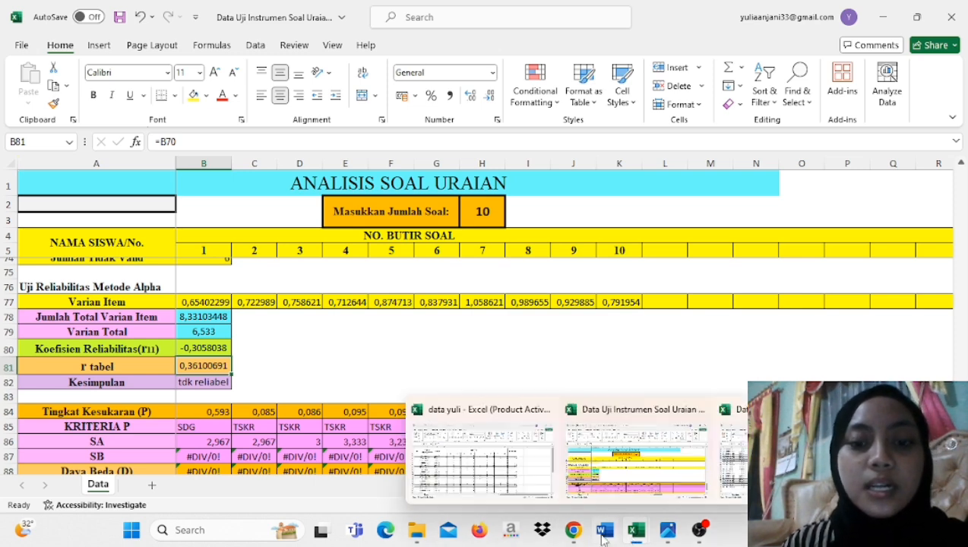
{"action": "mouse_move", "coordinate": [568, 538]}
{"action": "left_click", "coordinate": [559, 491]}
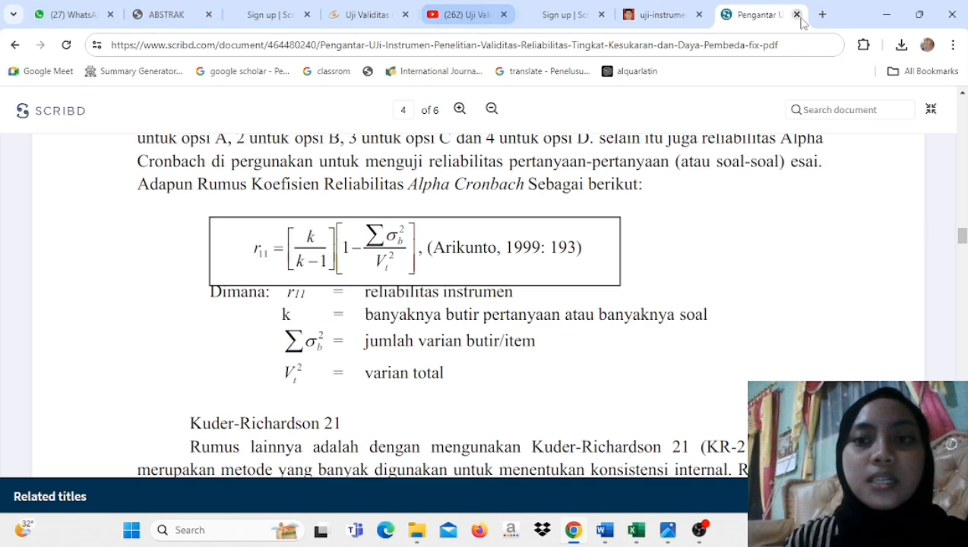
{"action": "left_click", "coordinate": [157, 19]}
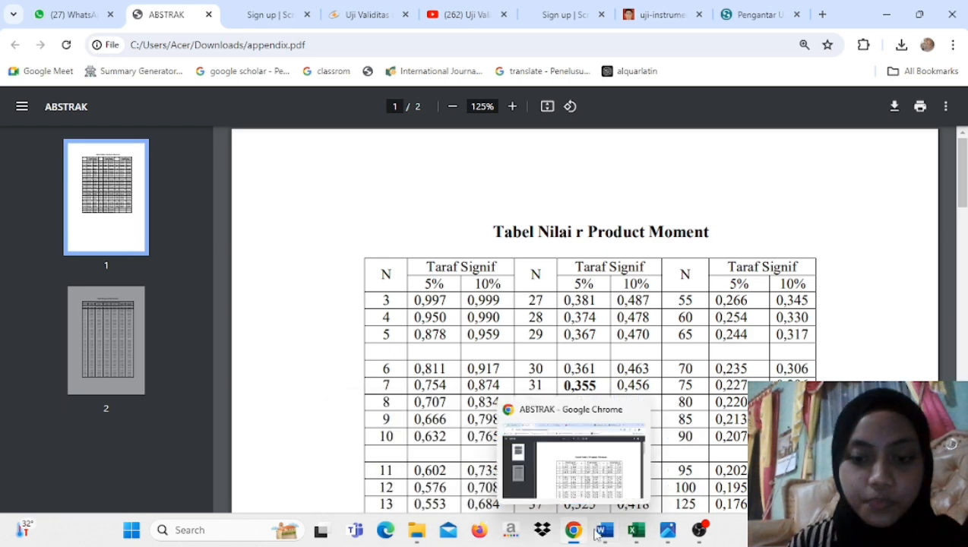
{"action": "mouse_move", "coordinate": [636, 529]}
{"action": "left_click", "coordinate": [617, 494]}
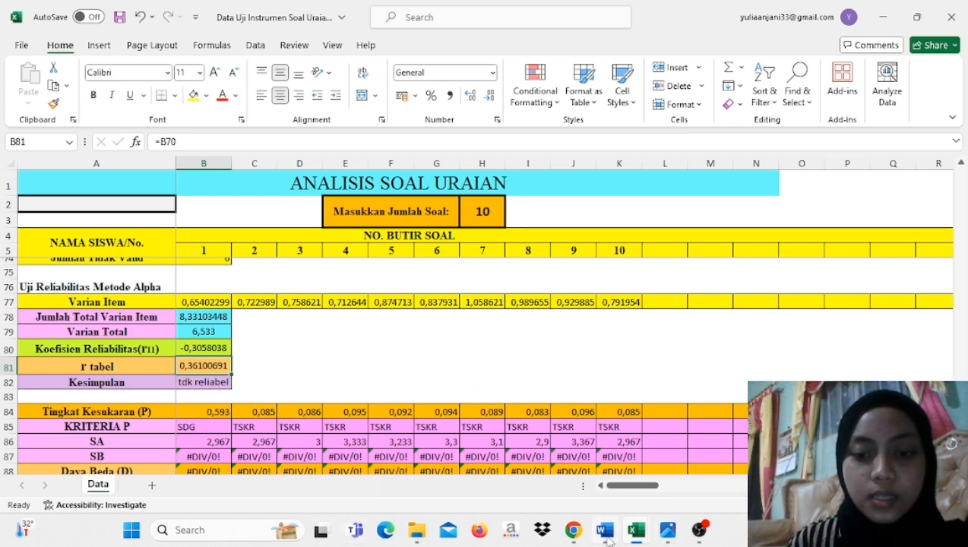
Step: Read on past the Alpha Cronbach and KR-21 formulas in the Scribd document in Chrome, then return to the Uraian analysis workbook
{"action": "mouse_move", "coordinate": [566, 536]}
{"action": "left_click", "coordinate": [566, 492]}
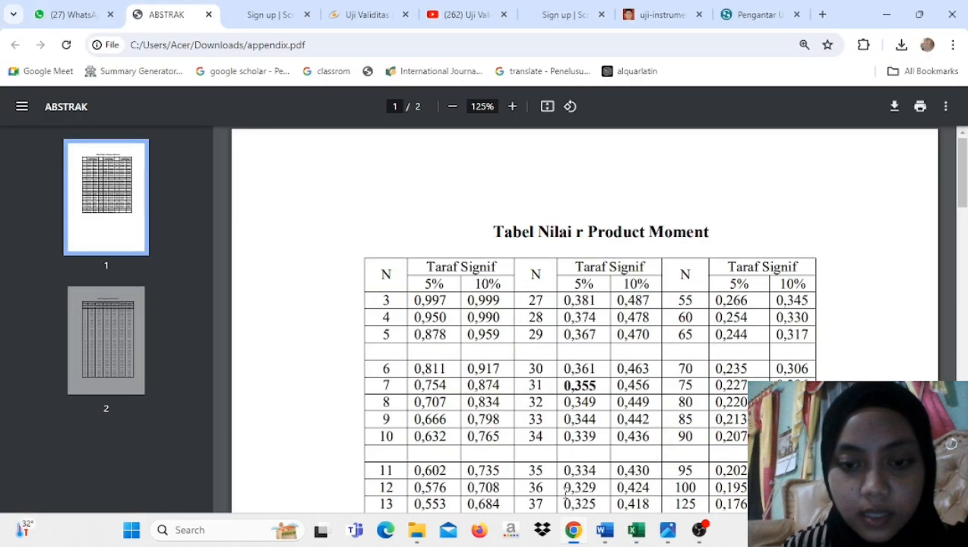
{"action": "left_click", "coordinate": [759, 17]}
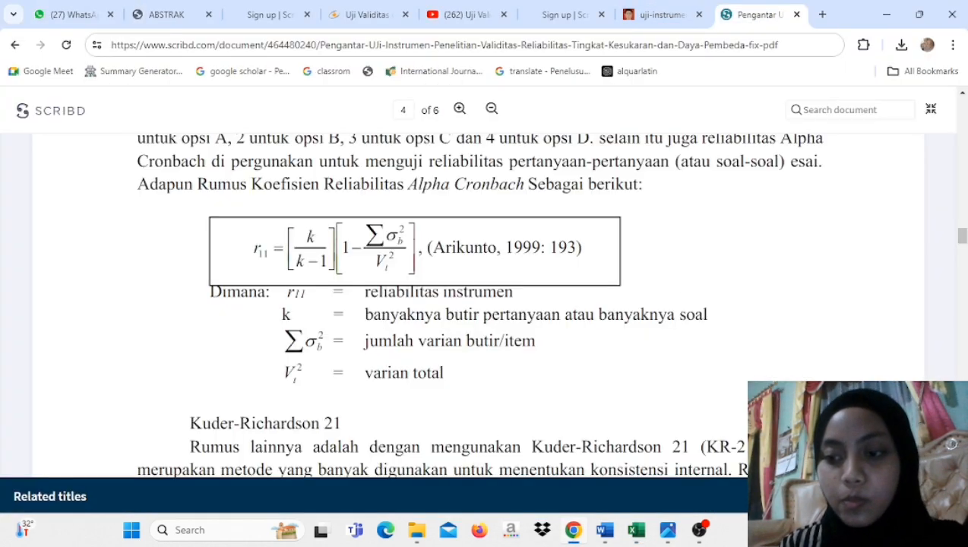
{"action": "scroll", "coordinate": [479, 304], "scroll_direction": "down", "scroll_amount": 4}
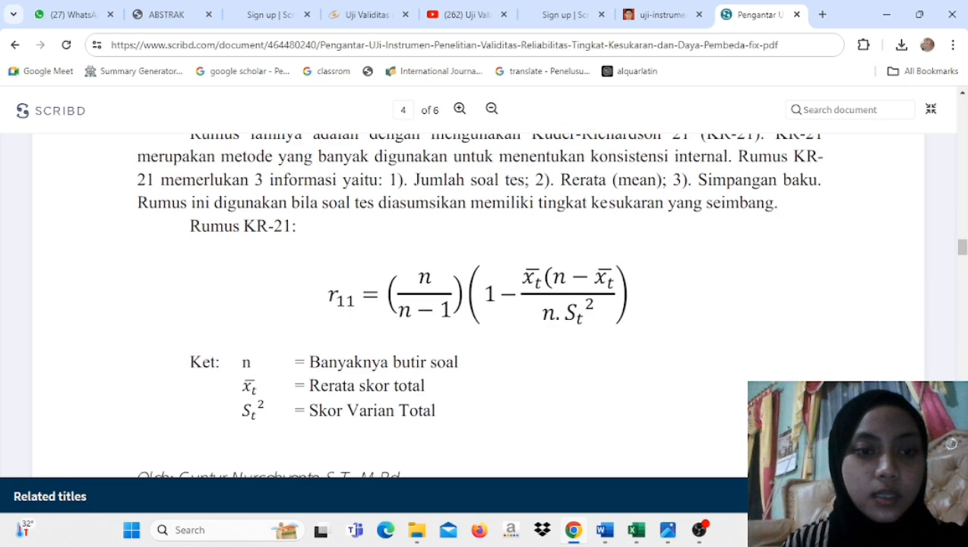
{"action": "scroll", "coordinate": [478, 304], "scroll_direction": "down", "scroll_amount": 1}
{"action": "scroll", "coordinate": [484, 304], "scroll_direction": "down", "scroll_amount": 7}
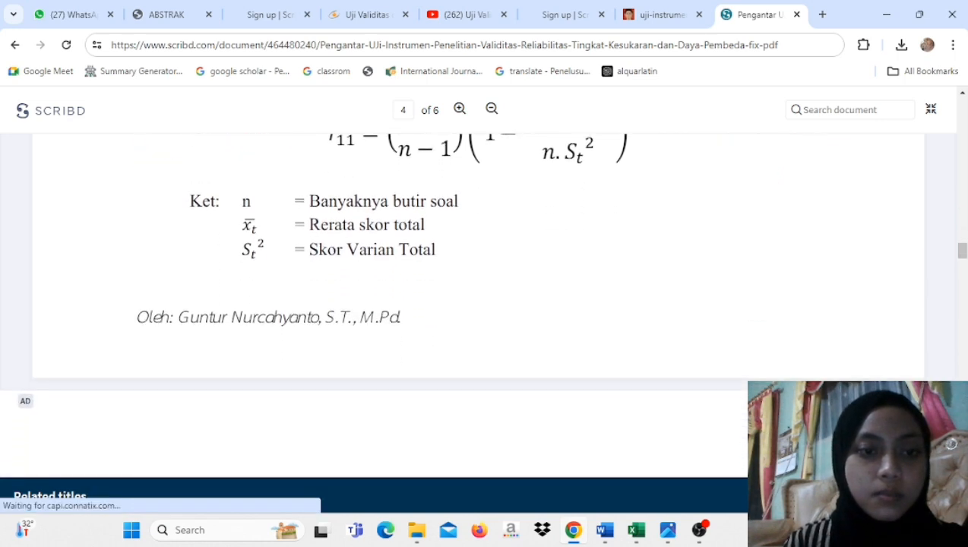
{"action": "scroll", "coordinate": [484, 304], "scroll_direction": "down", "scroll_amount": 3}
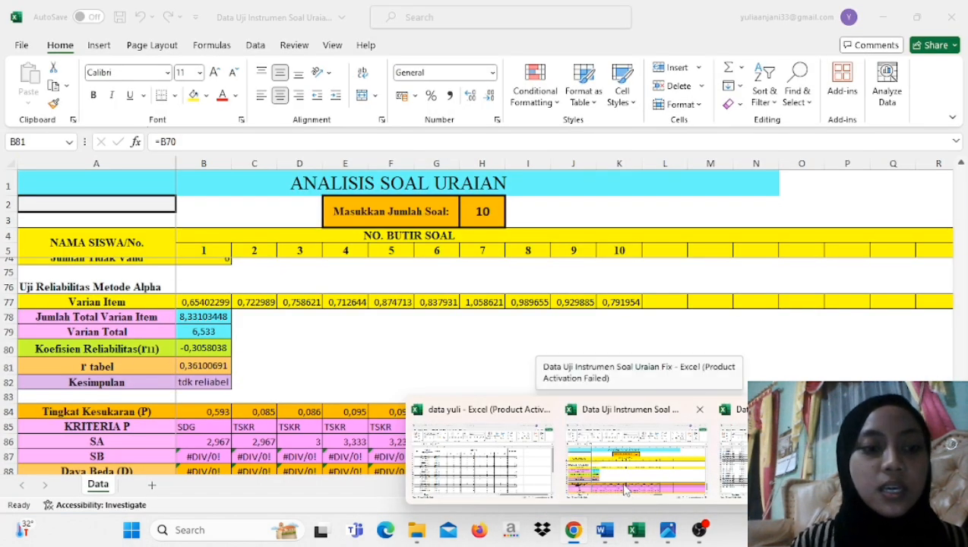
{"action": "left_click", "coordinate": [631, 501]}
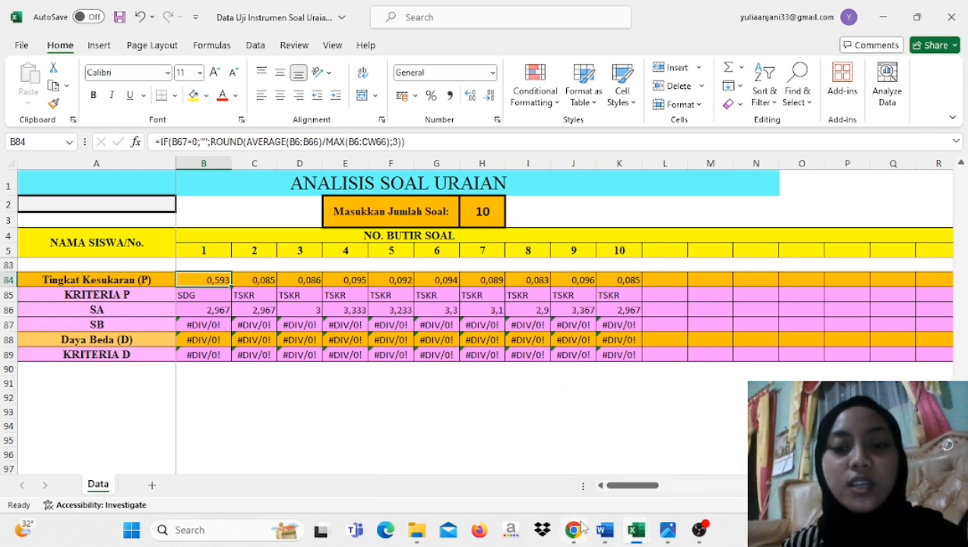
Step: Check the Tingkat Kesukaran formula in B84 against the essay-item difficulty formula in the Scribd document in Chrome, then return to the workbook
{"action": "mouse_move", "coordinate": [573, 530]}
{"action": "left_click", "coordinate": [573, 481]}
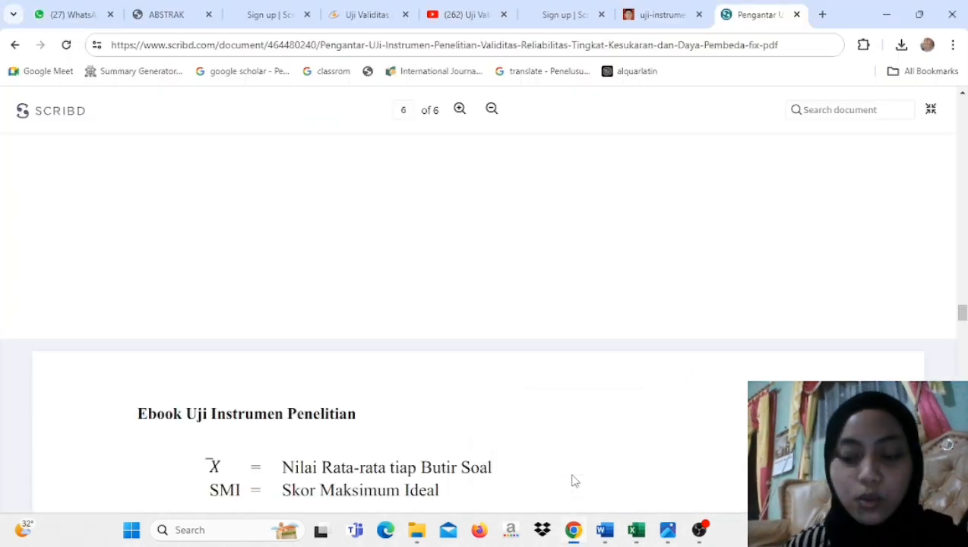
{"action": "scroll", "coordinate": [574, 480], "scroll_direction": "up", "scroll_amount": 5}
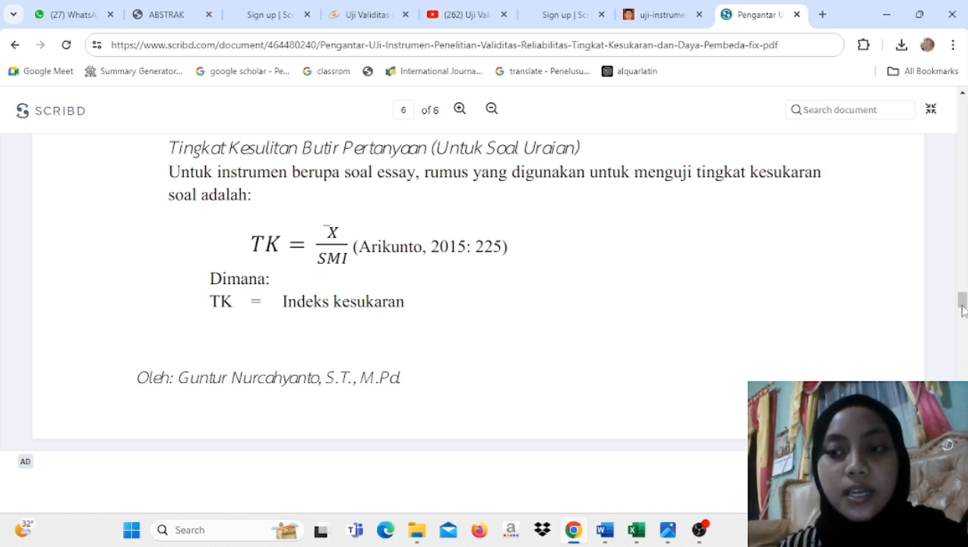
{"action": "left_click_drag", "start_coordinate": [962, 300], "coordinate": [962, 314]}
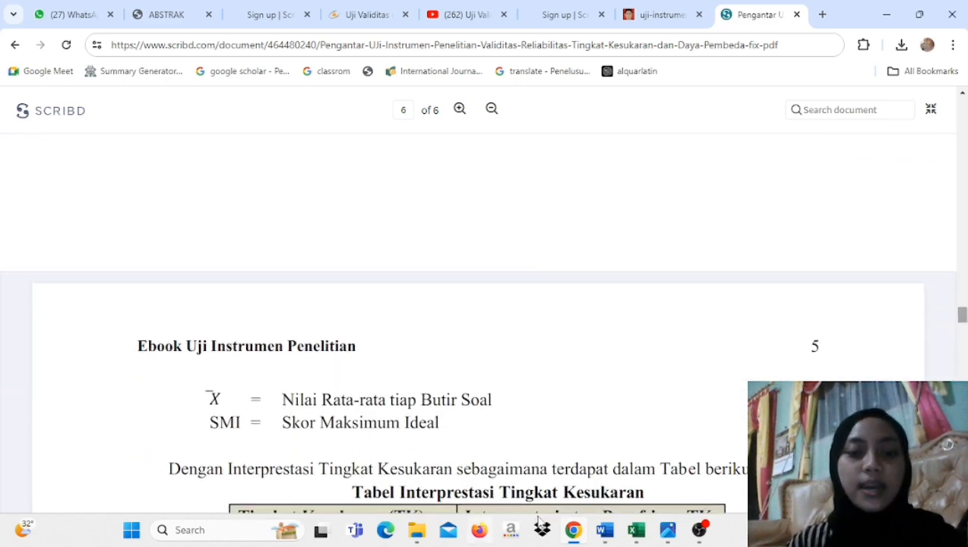
{"action": "mouse_move", "coordinate": [630, 536]}
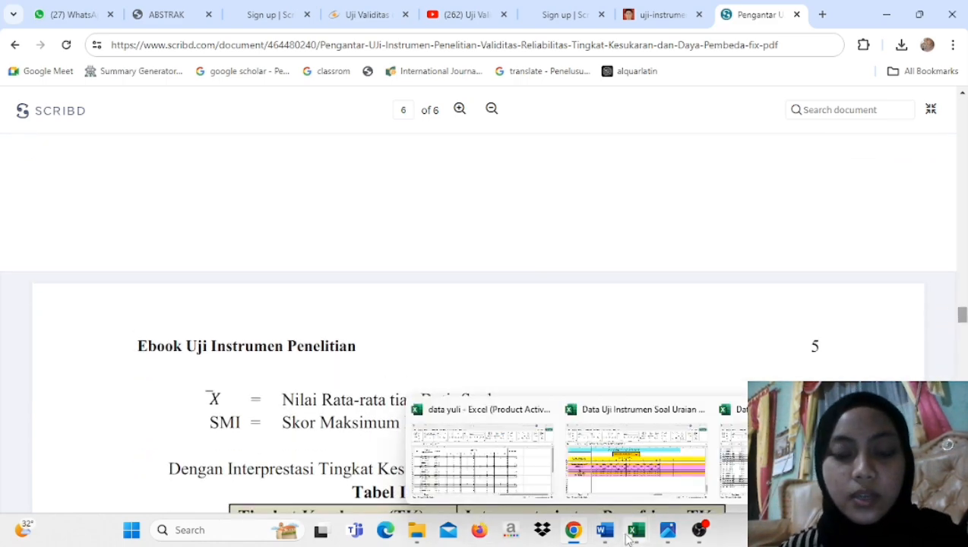
{"action": "left_click", "coordinate": [620, 487]}
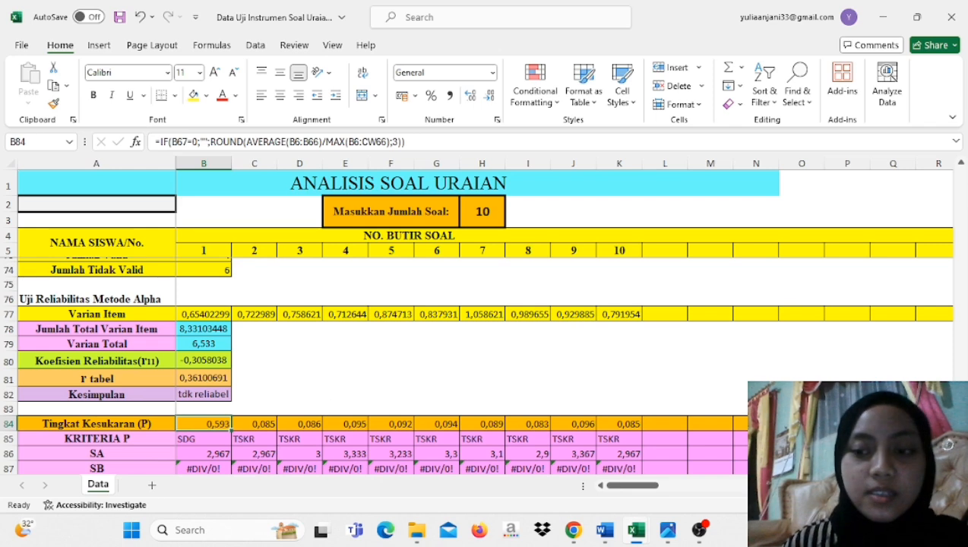
Step: Inspect the Tingkat Kesukaran formulas for items 1 and 2 in row 84 and the SA formula in B86
{"action": "scroll", "coordinate": [538, 430], "scroll_direction": "down", "scroll_amount": 1}
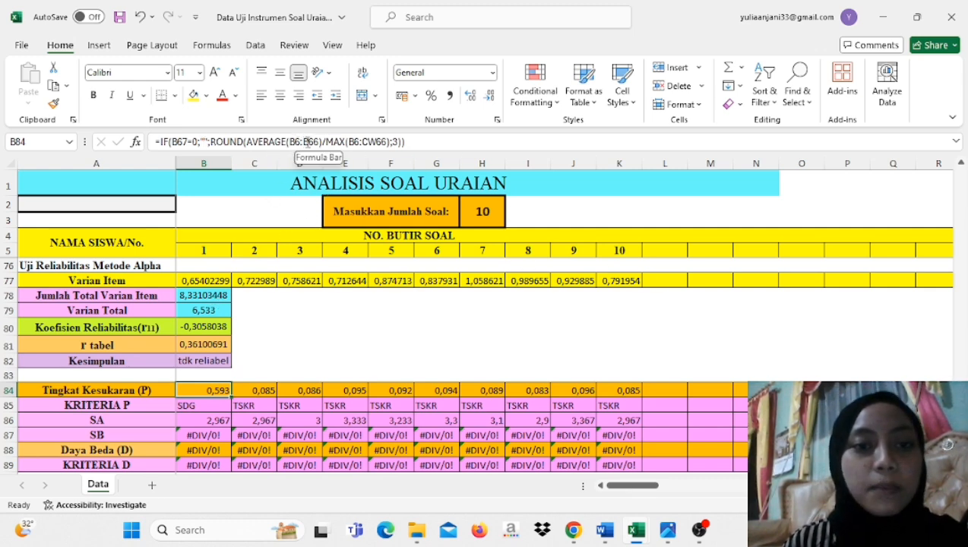
{"action": "left_click", "coordinate": [246, 392]}
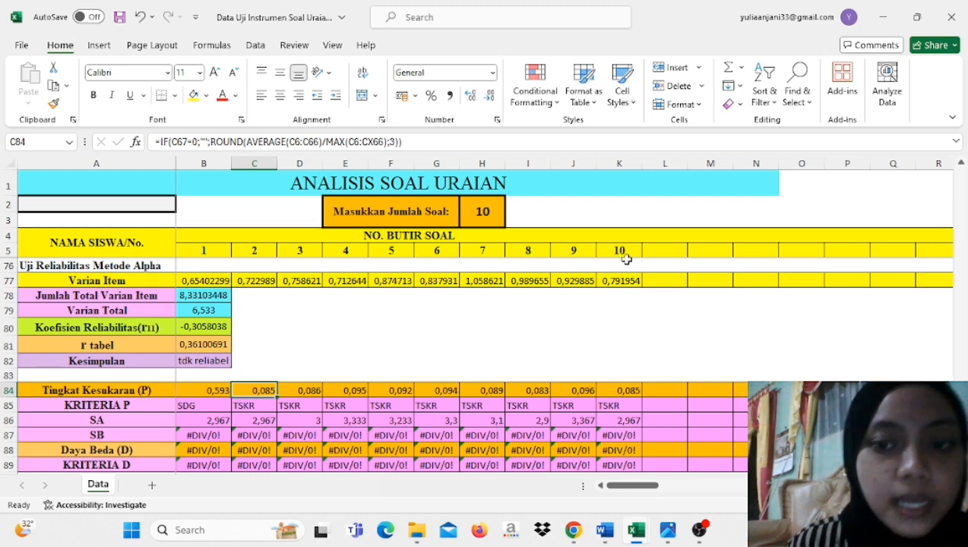
{"action": "left_click", "coordinate": [210, 415]}
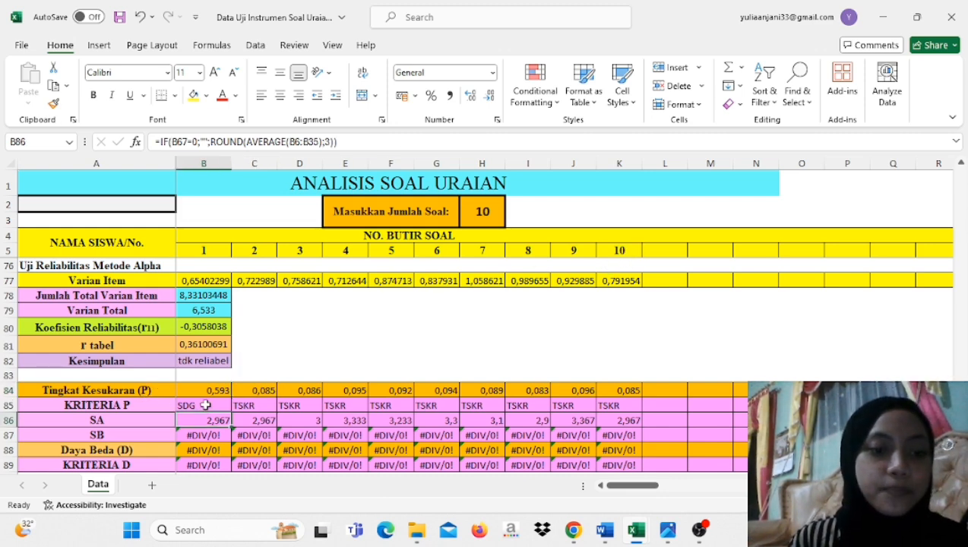
Step: Compare the KRITERIA P formula in B85 with the Tingkat Kesukaran interpretation table in the Scribd document in Chrome, then return to the Uraian analysis workbook
{"action": "left_click", "coordinate": [206, 405]}
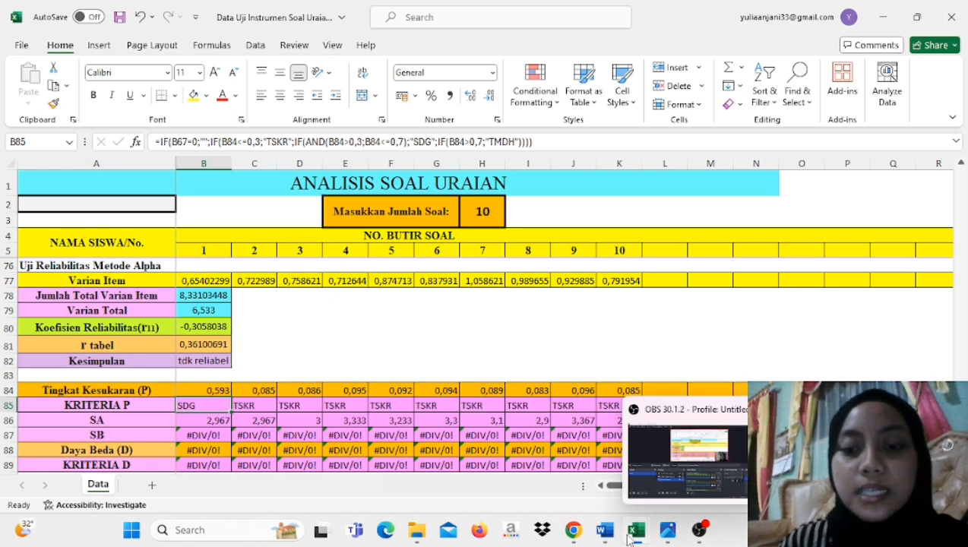
{"action": "left_click", "coordinate": [566, 460]}
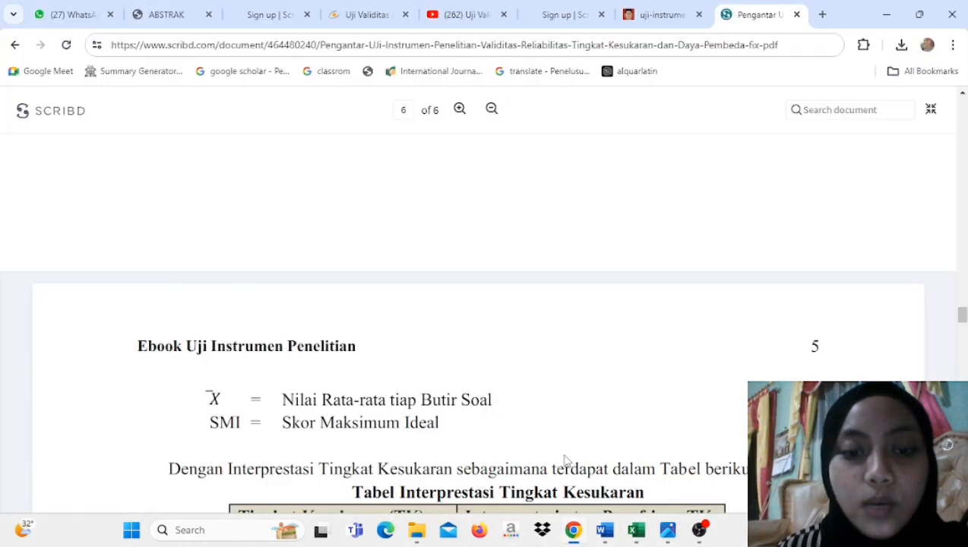
{"action": "scroll", "coordinate": [484, 342], "scroll_direction": "down", "scroll_amount": 3}
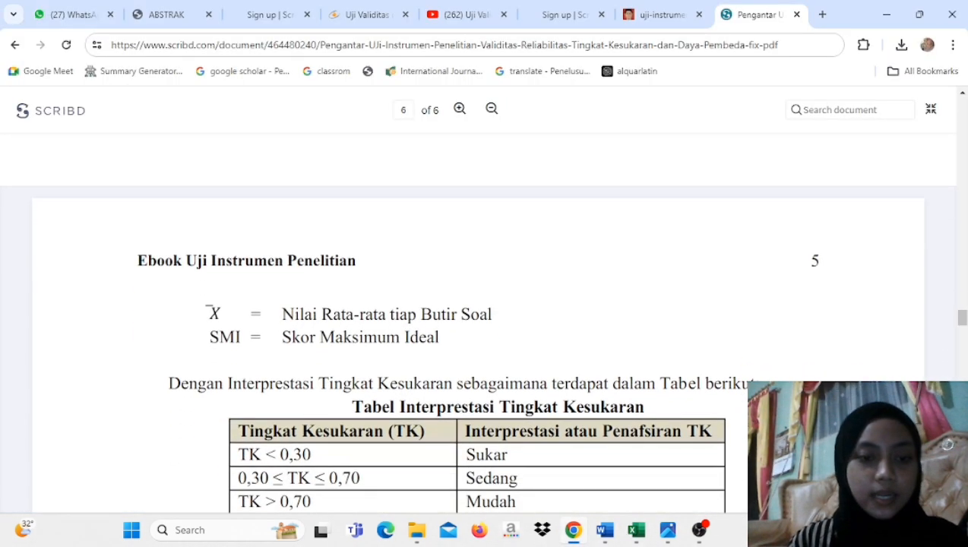
{"action": "scroll", "coordinate": [397, 410], "scroll_direction": "down", "scroll_amount": 3}
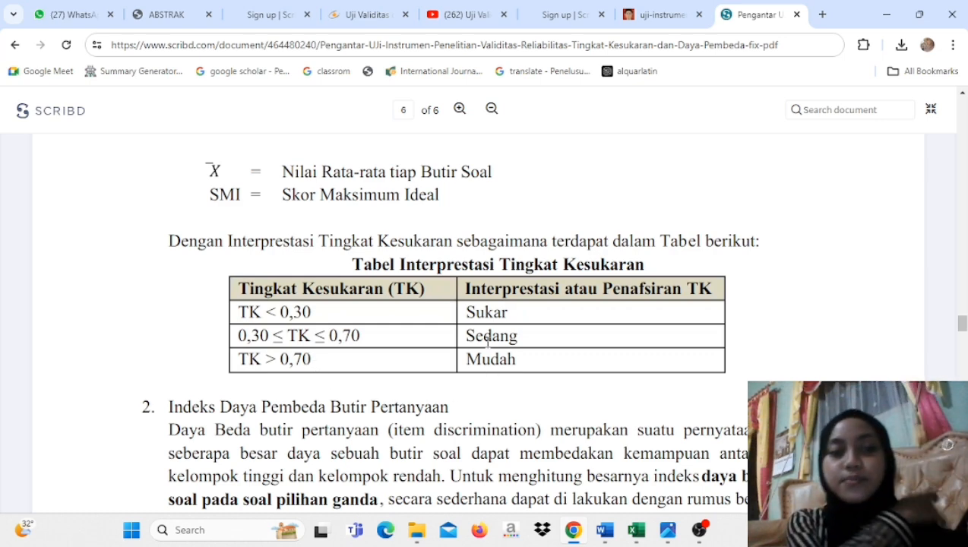
{"action": "mouse_move", "coordinate": [613, 536]}
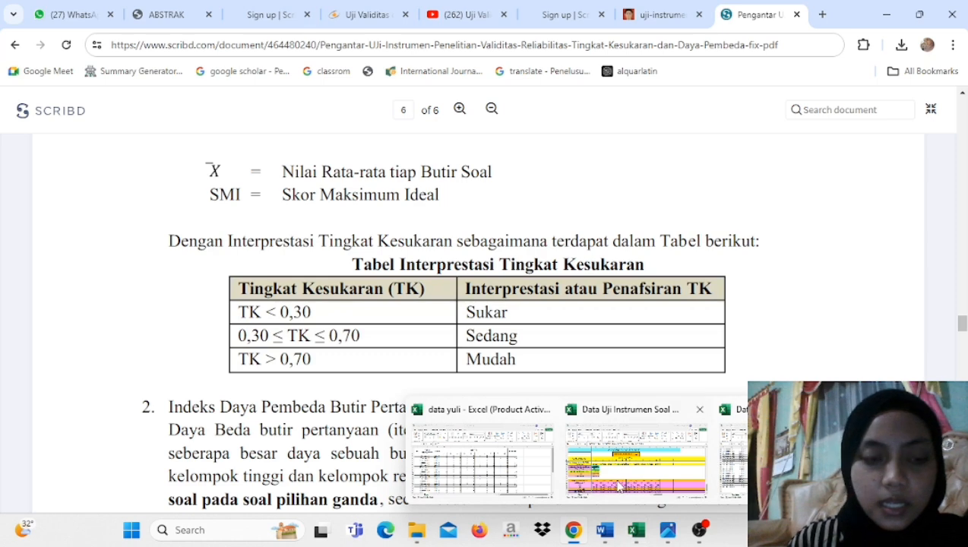
{"action": "left_click", "coordinate": [618, 486]}
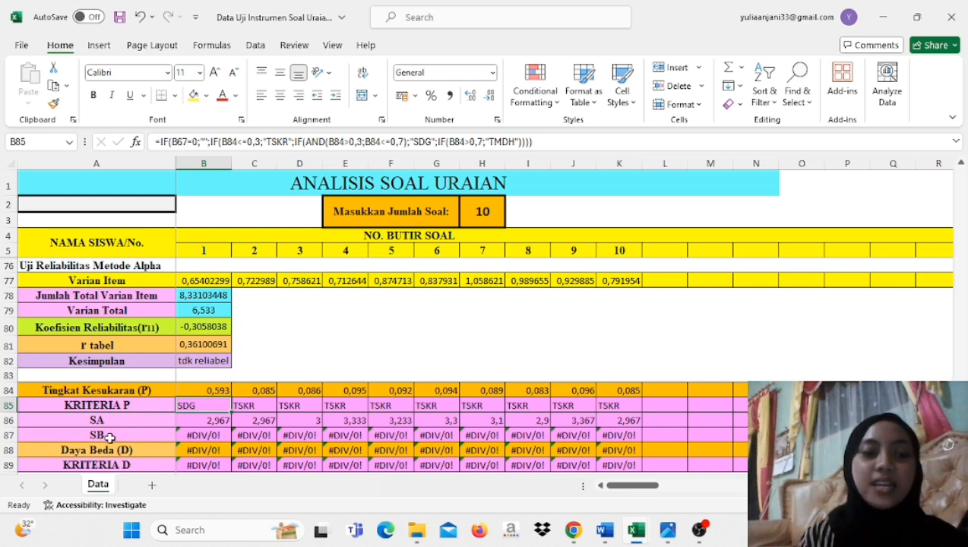
Step: Sort the respondent rows A6:CX35 by Skor Siswa from largest to smallest
{"action": "left_click", "coordinate": [219, 420]}
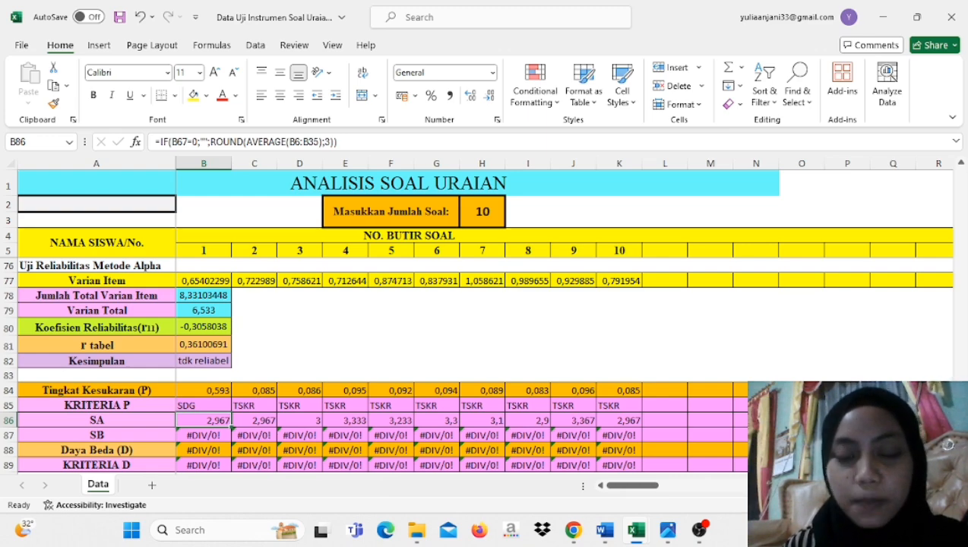
{"action": "scroll", "coordinate": [949, 263], "scroll_direction": "up", "scroll_amount": 18}
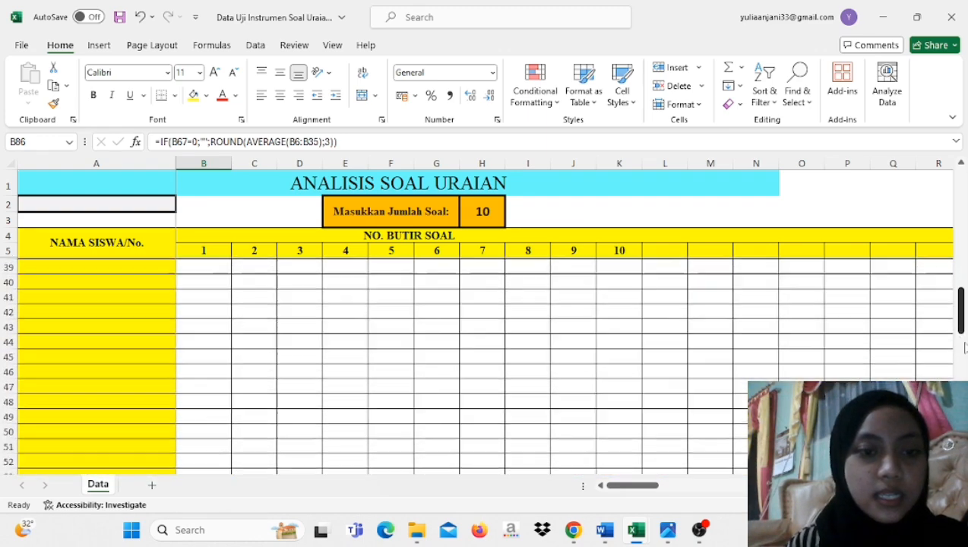
{"action": "left_click_drag", "start_coordinate": [960, 258], "coordinate": [961, 189]}
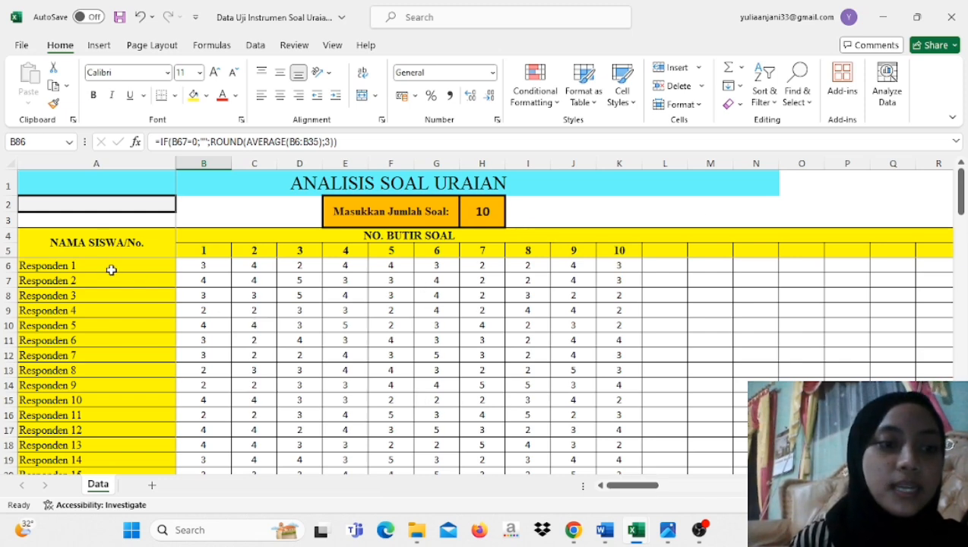
{"action": "left_click_drag", "start_coordinate": [87, 266], "coordinate": [862, 370]}
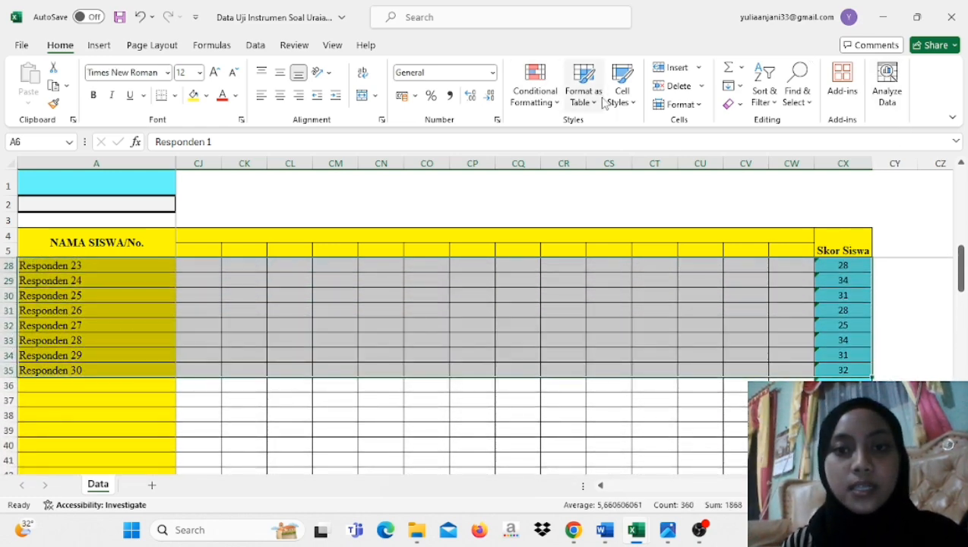
{"action": "left_click", "coordinate": [773, 102]}
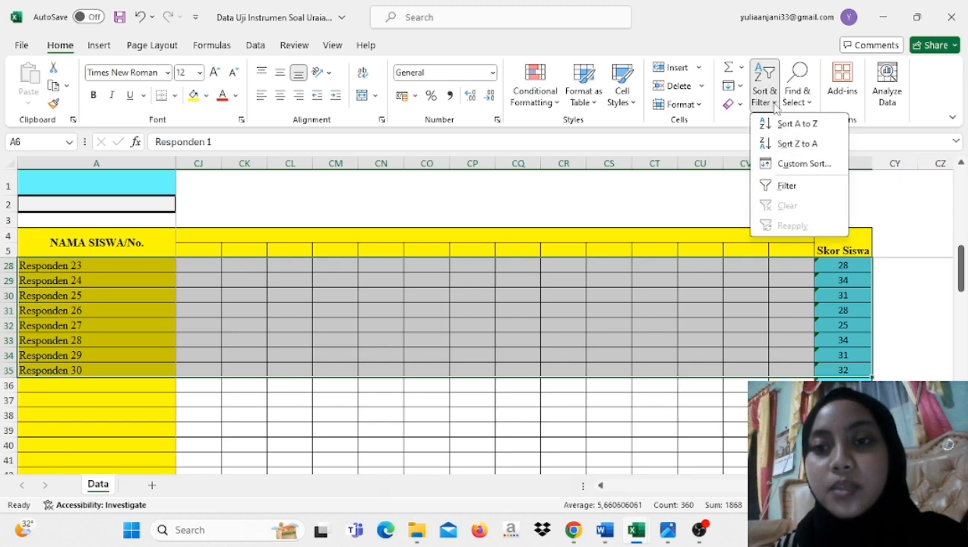
{"action": "left_click", "coordinate": [779, 165]}
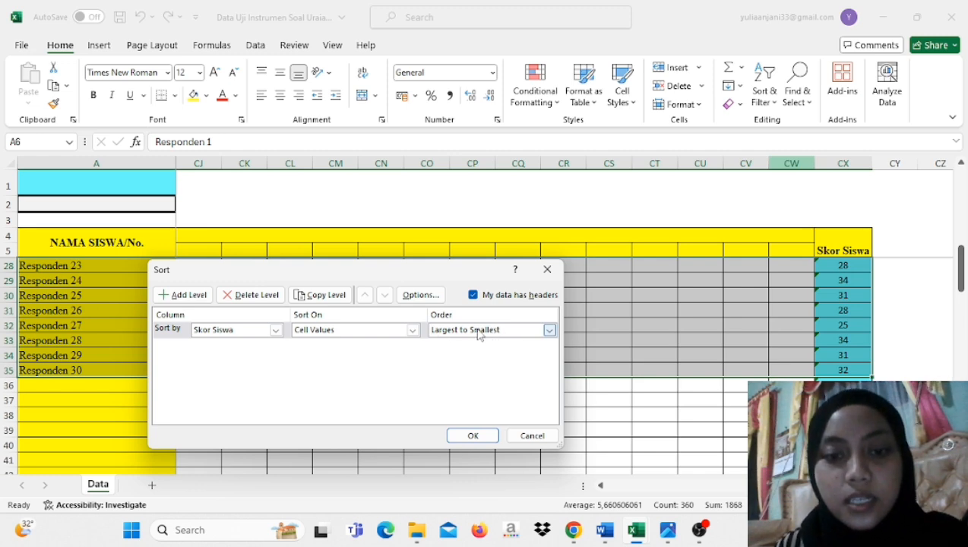
{"action": "left_click", "coordinate": [473, 437]}
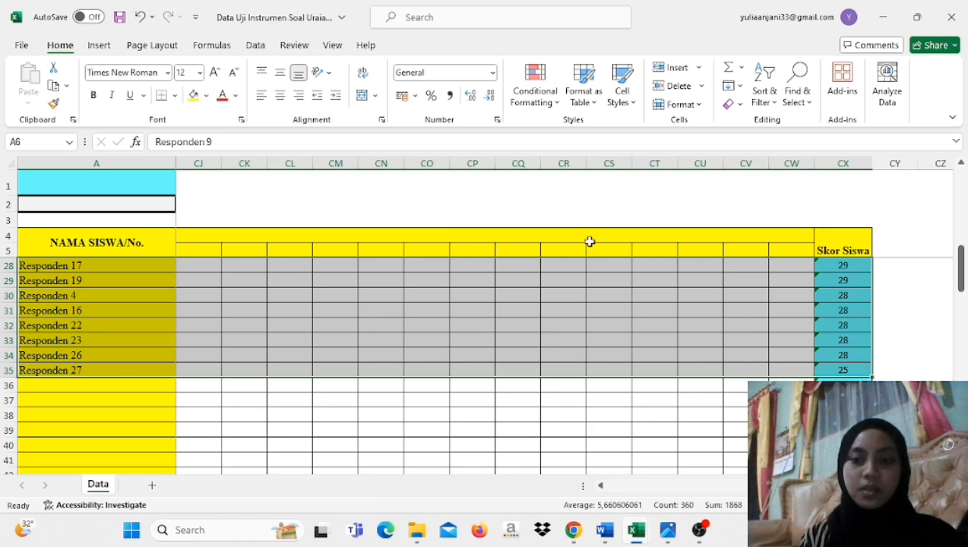
{"action": "left_click", "coordinate": [104, 268]}
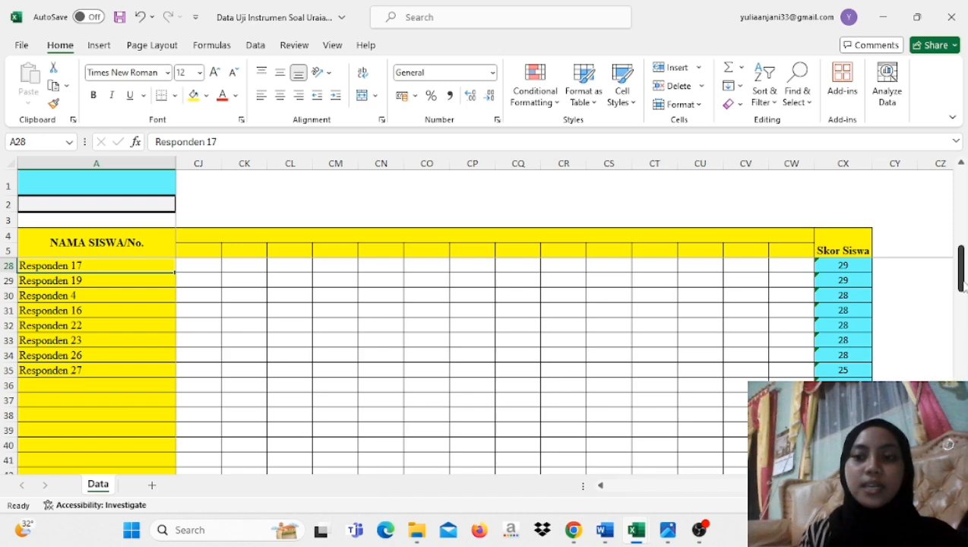
Step: Read the essay-item Daya Pembeda formula, its interpretation table and the upper and lower group notes in Scribd in Chrome, then return to the workbook
{"action": "left_click_drag", "start_coordinate": [961, 286], "coordinate": [962, 325]}
{"action": "left_click_drag", "start_coordinate": [895, 486], "coordinate": [547, 480]}
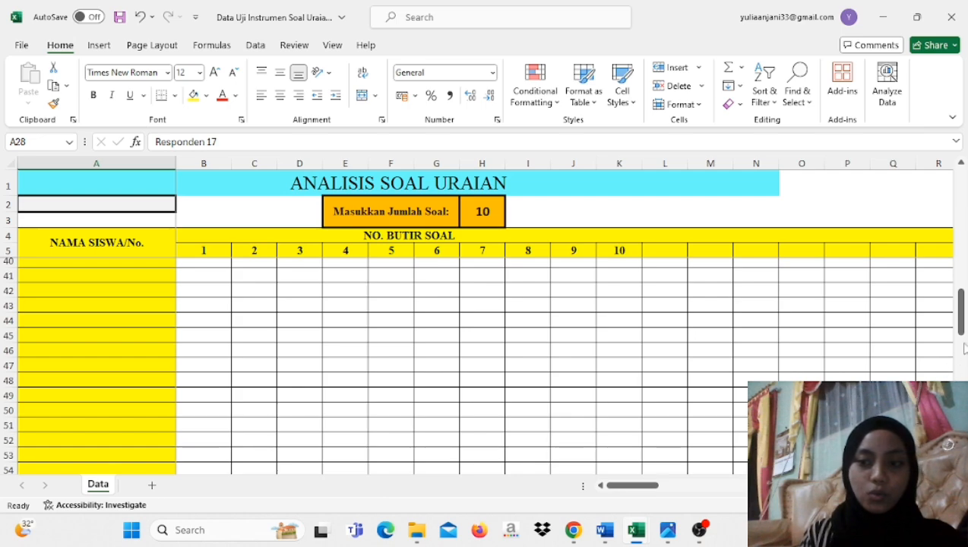
{"action": "left_click_drag", "start_coordinate": [962, 323], "coordinate": [962, 427]}
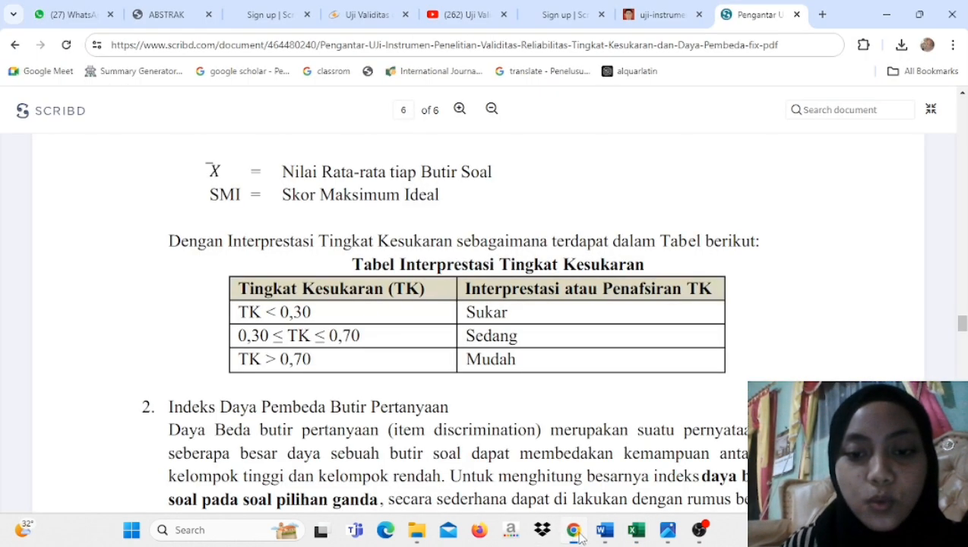
{"action": "left_click", "coordinate": [573, 531]}
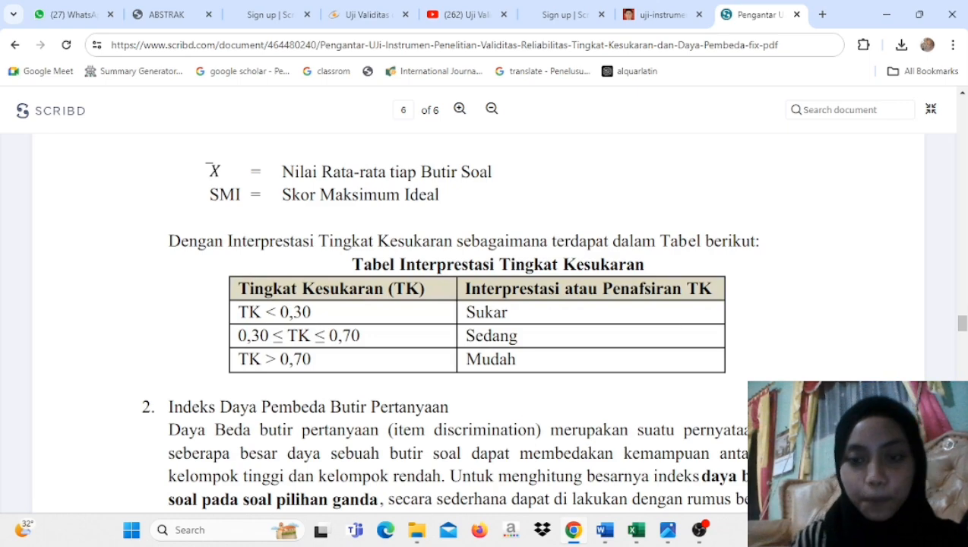
{"action": "scroll", "coordinate": [448, 322], "scroll_direction": "down", "scroll_amount": 3}
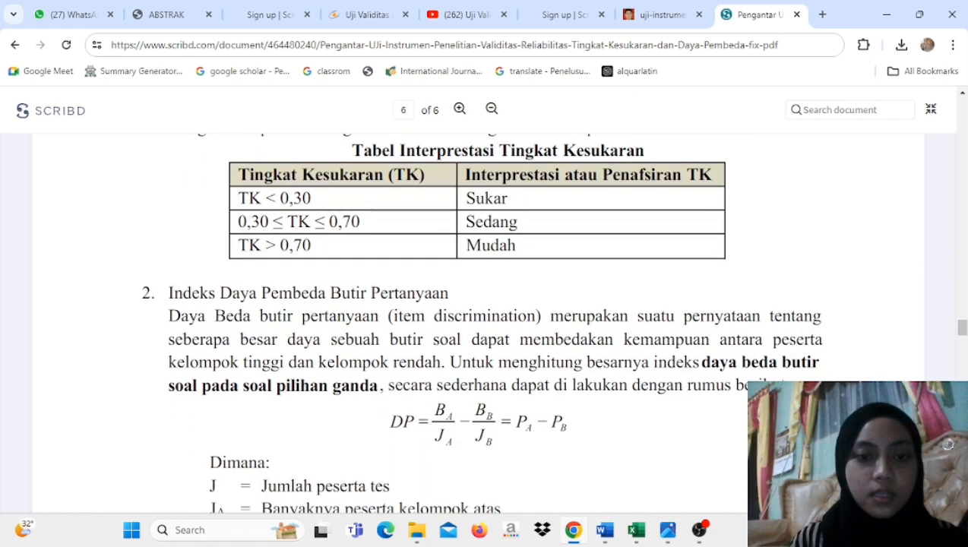
{"action": "scroll", "coordinate": [448, 322], "scroll_direction": "down", "scroll_amount": 8}
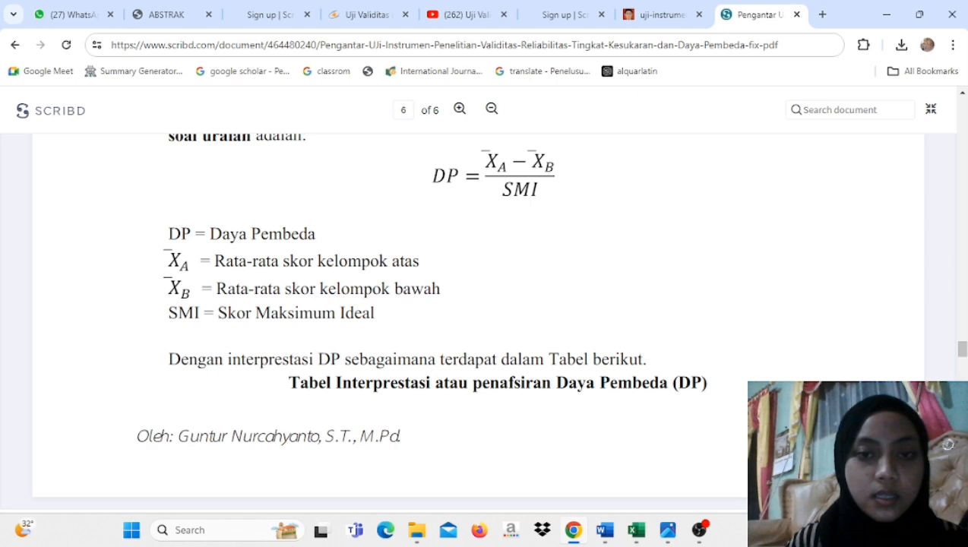
{"action": "scroll", "coordinate": [447, 322], "scroll_direction": "down", "scroll_amount": 8}
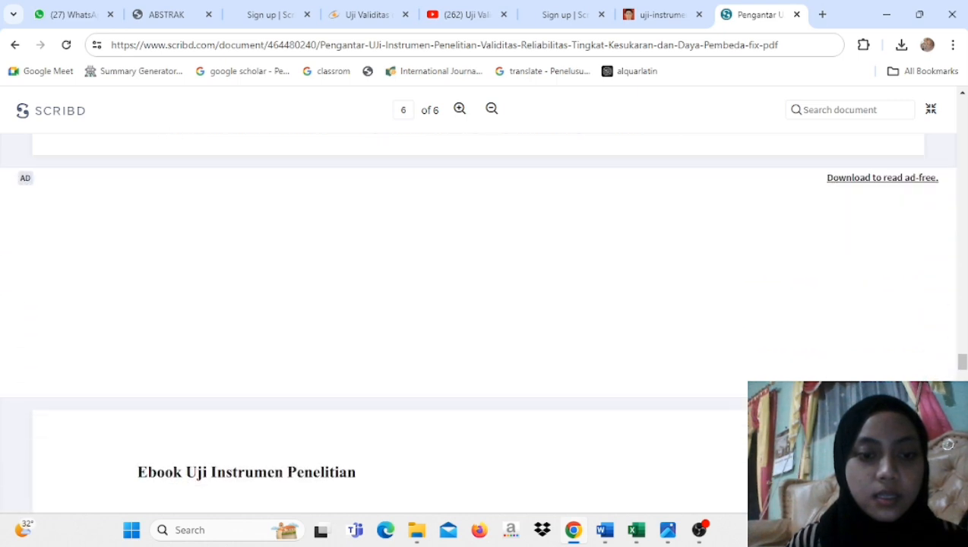
{"action": "scroll", "coordinate": [447, 323], "scroll_direction": "down", "scroll_amount": 8}
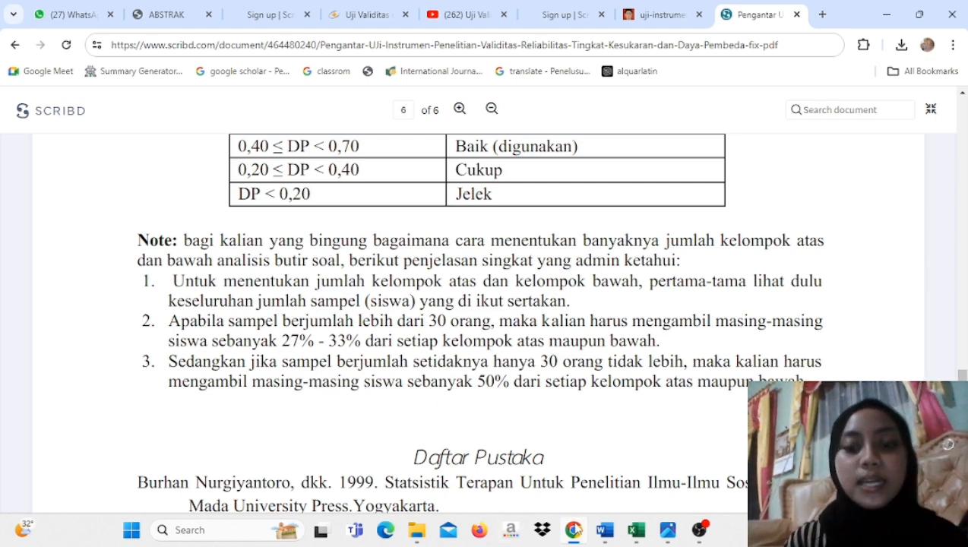
{"action": "mouse_move", "coordinate": [636, 536]}
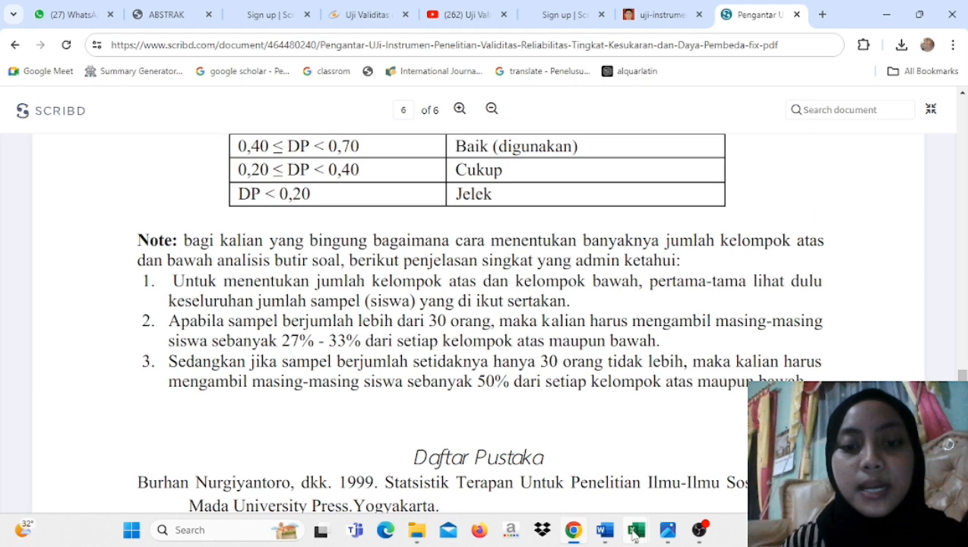
{"action": "left_click", "coordinate": [687, 448]}
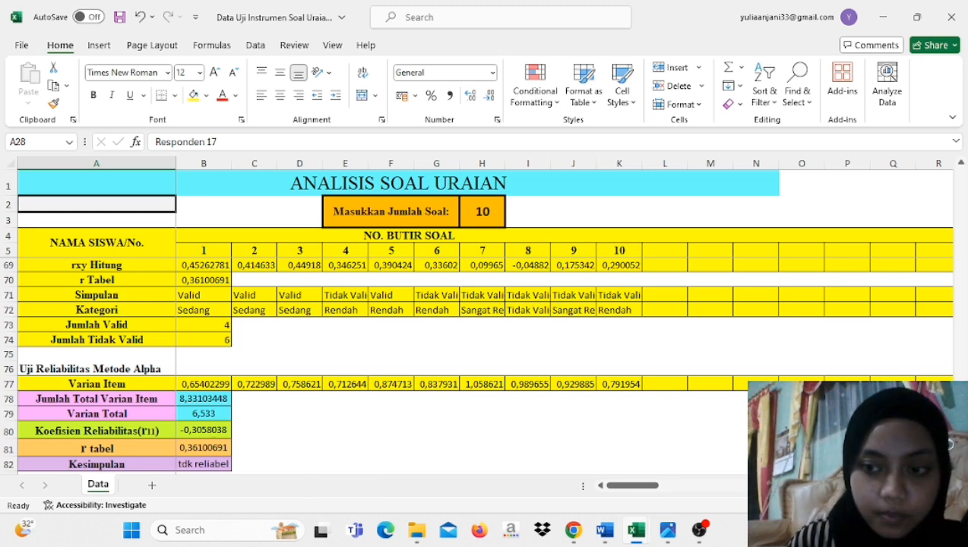
Step: Check the SA formula in B86 against the sorted item 1 scores starting at B6
{"action": "scroll", "coordinate": [486, 357], "scroll_direction": "down", "scroll_amount": 3}
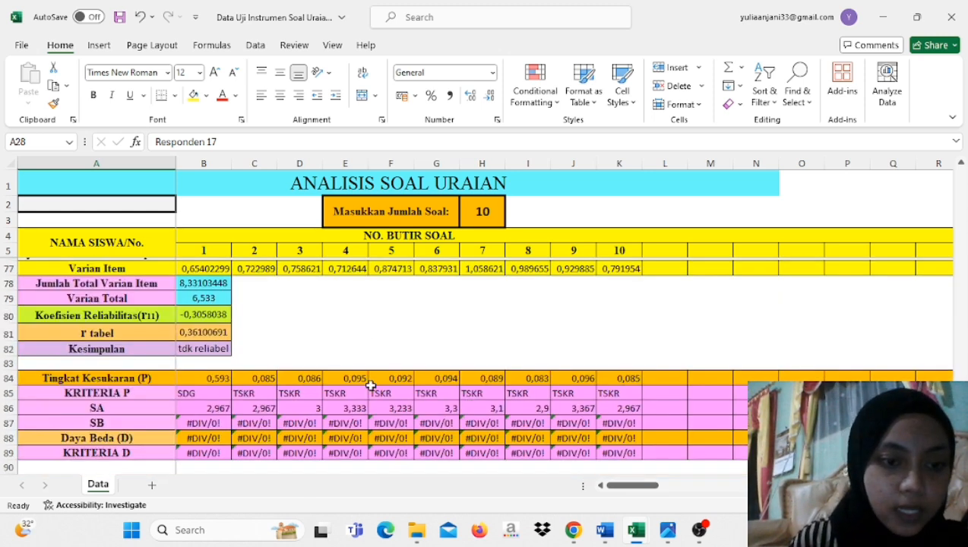
{"action": "left_click", "coordinate": [213, 409]}
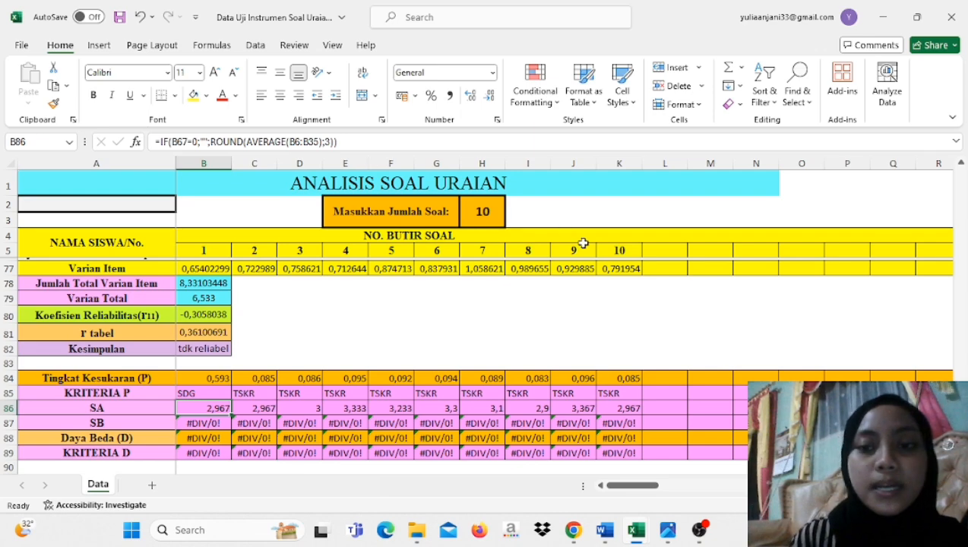
{"action": "left_click", "coordinate": [931, 348]}
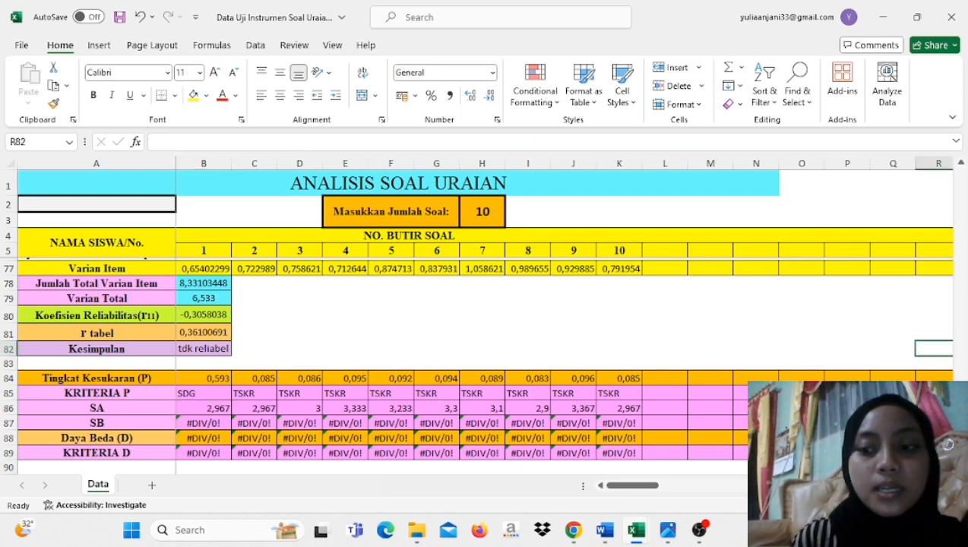
{"action": "left_click_drag", "start_coordinate": [961, 440], "coordinate": [961, 149]}
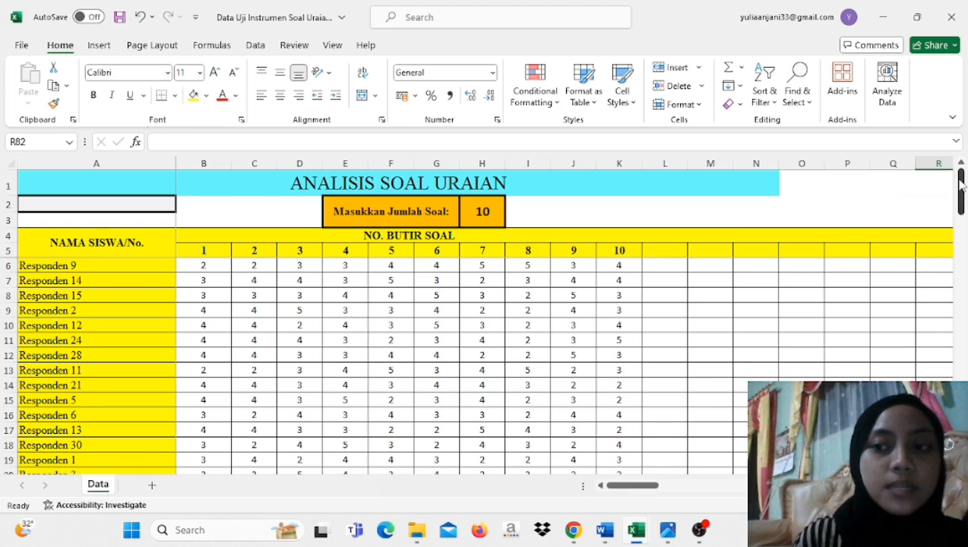
{"action": "left_click", "coordinate": [225, 263]}
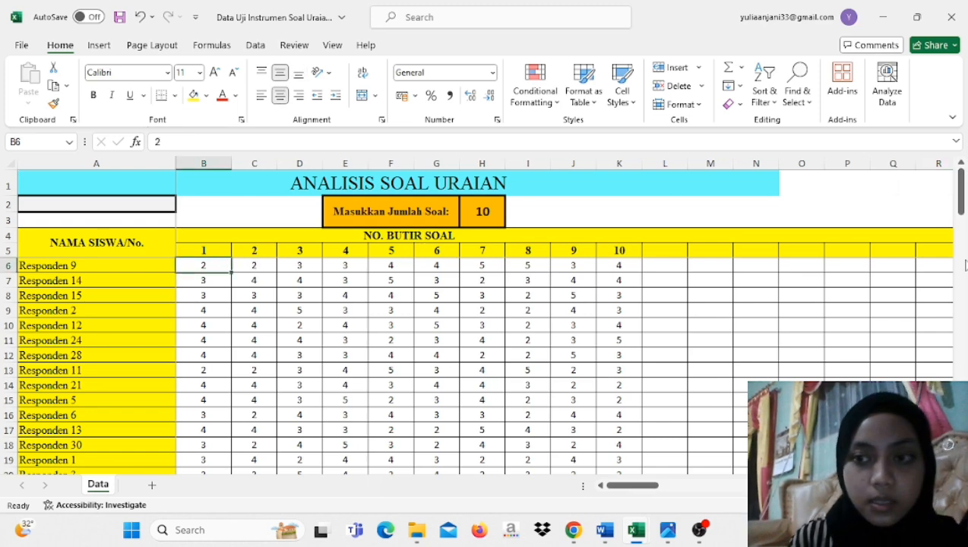
{"action": "left_click_drag", "start_coordinate": [960, 194], "coordinate": [961, 411]}
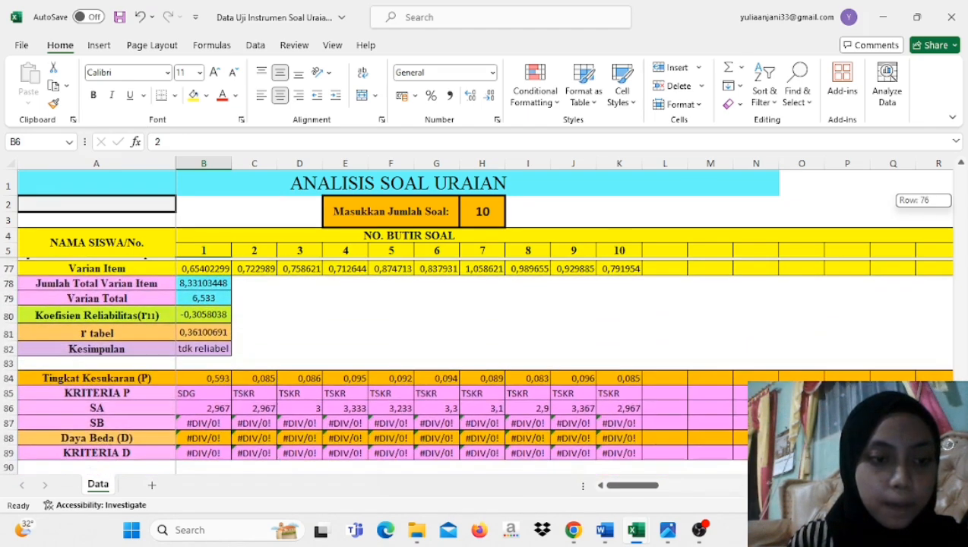
Step: Change the SA formula in B86 to average only the upper group's item 1 scores, B6:B20
{"action": "left_click", "coordinate": [219, 408]}
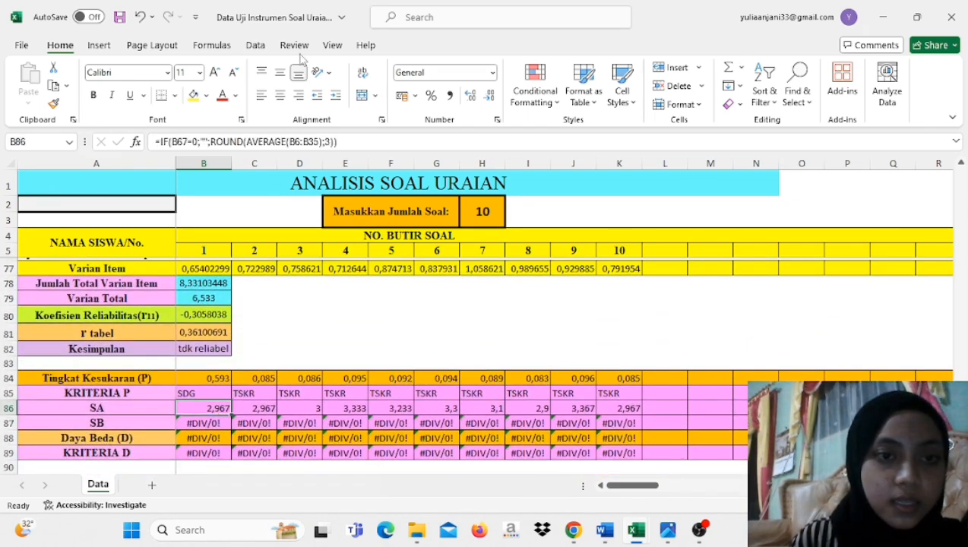
{"action": "left_click", "coordinate": [293, 141]}
{"action": "left_click_drag", "start_coordinate": [289, 142], "coordinate": [319, 142]}
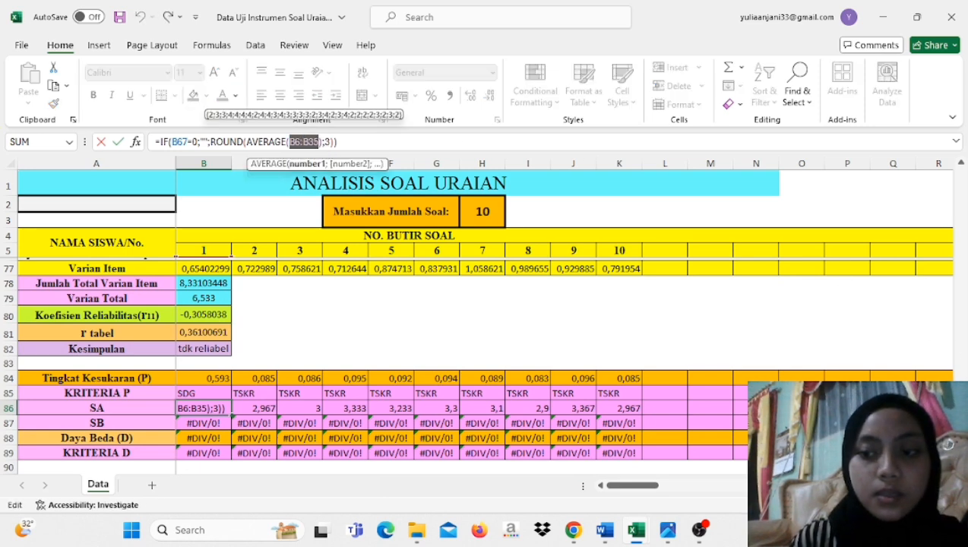
{"action": "scroll", "coordinate": [924, 189], "scroll_direction": "up", "scroll_amount": 20}
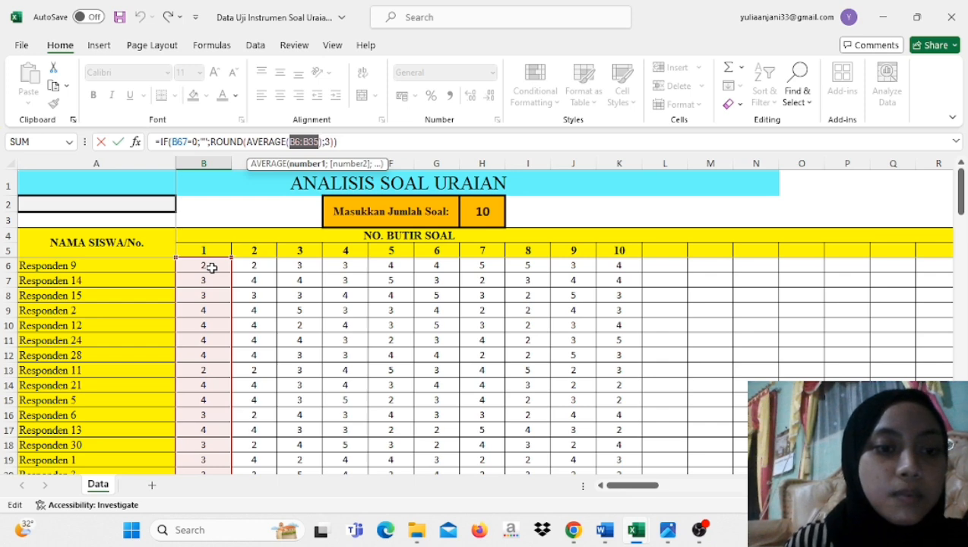
{"action": "left_click_drag", "start_coordinate": [212, 267], "coordinate": [203, 442]}
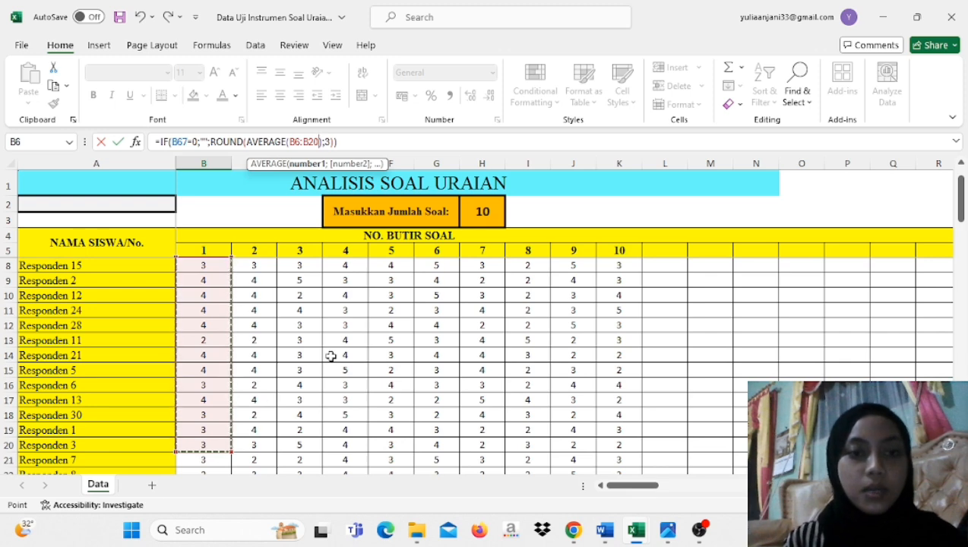
{"action": "key", "text": "Escape"}
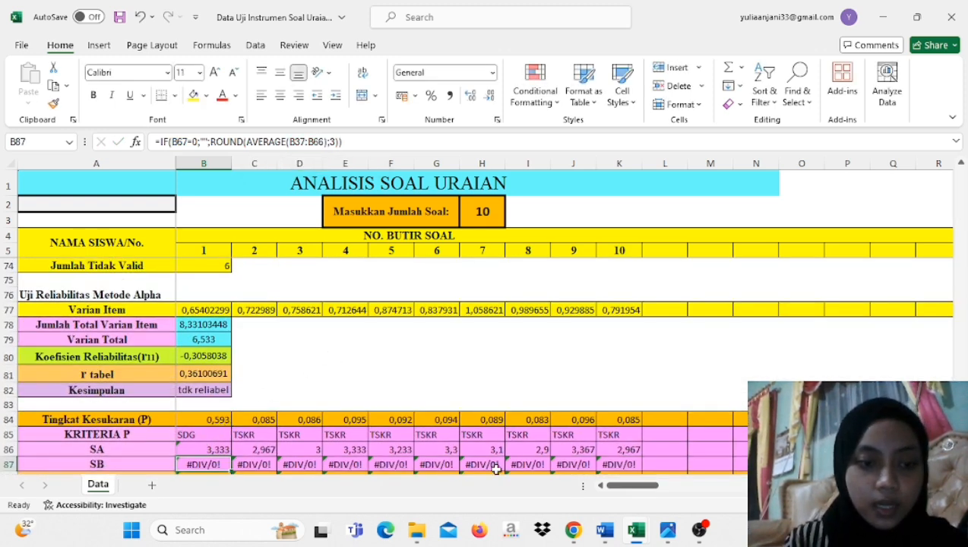
Step: Fill the SA formula from B86 across to K86 for all 10 items
{"action": "left_click", "coordinate": [198, 448]}
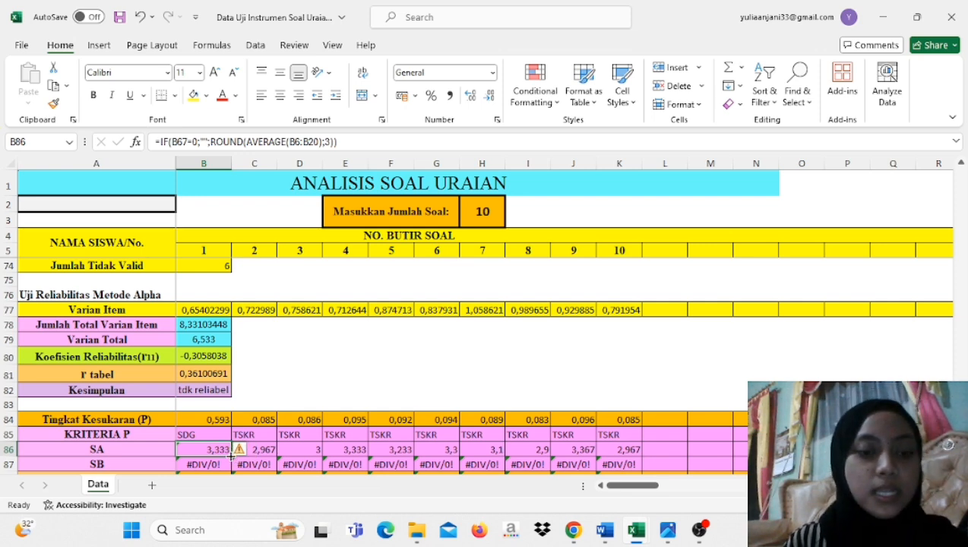
{"action": "left_click_drag", "start_coordinate": [230, 454], "coordinate": [624, 450]}
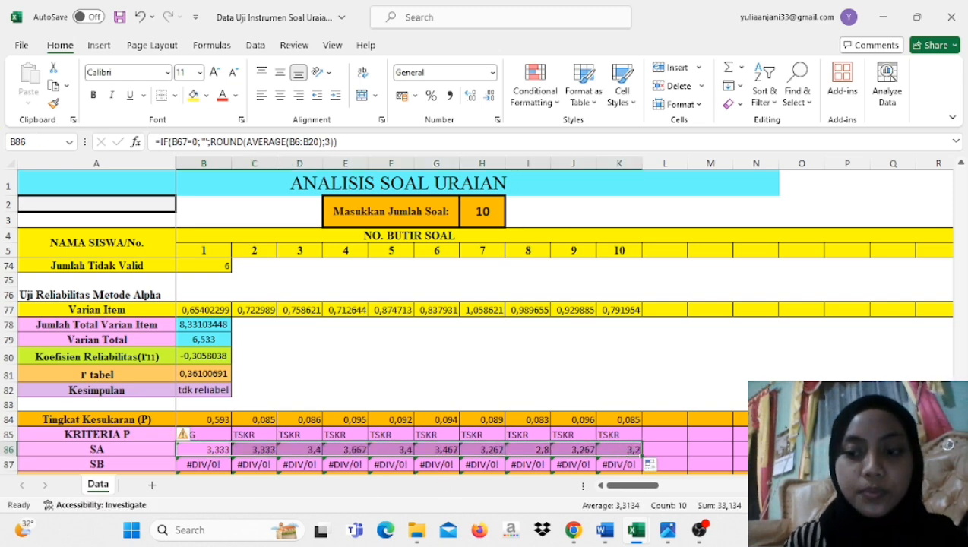
{"action": "scroll", "coordinate": [486, 364], "scroll_direction": "down", "scroll_amount": 1}
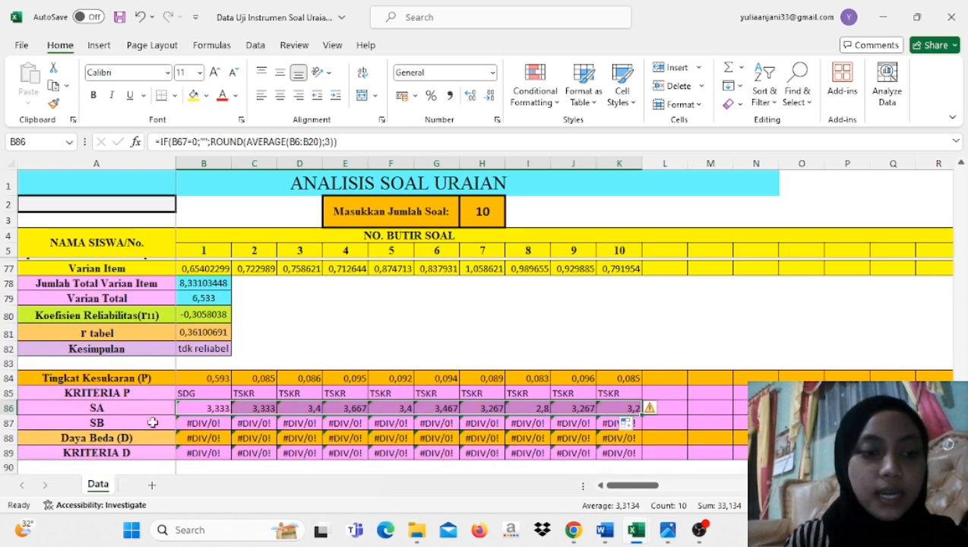
Step: Change the SB formula in B87 to average the lower group's item 1 scores, B21:B35
{"action": "left_click", "coordinate": [216, 428]}
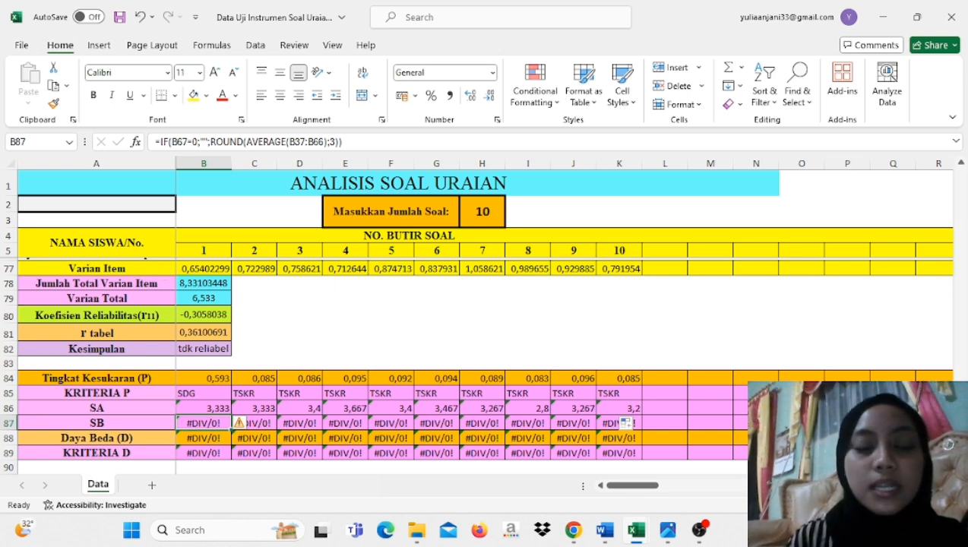
{"action": "scroll", "coordinate": [475, 364], "scroll_direction": "up", "scroll_amount": 3}
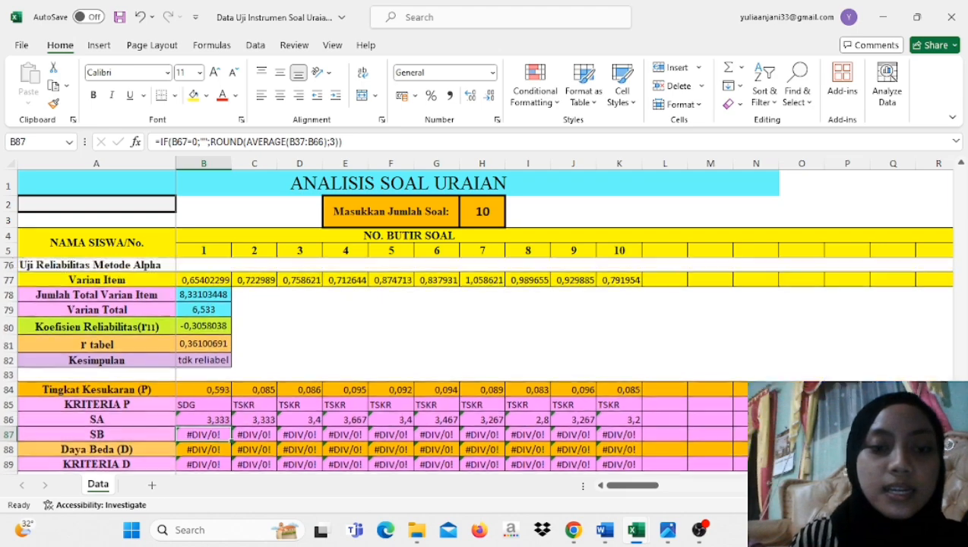
{"action": "scroll", "coordinate": [475, 364], "scroll_direction": "down", "scroll_amount": 1}
{"action": "scroll", "coordinate": [475, 365], "scroll_direction": "up", "scroll_amount": 7}
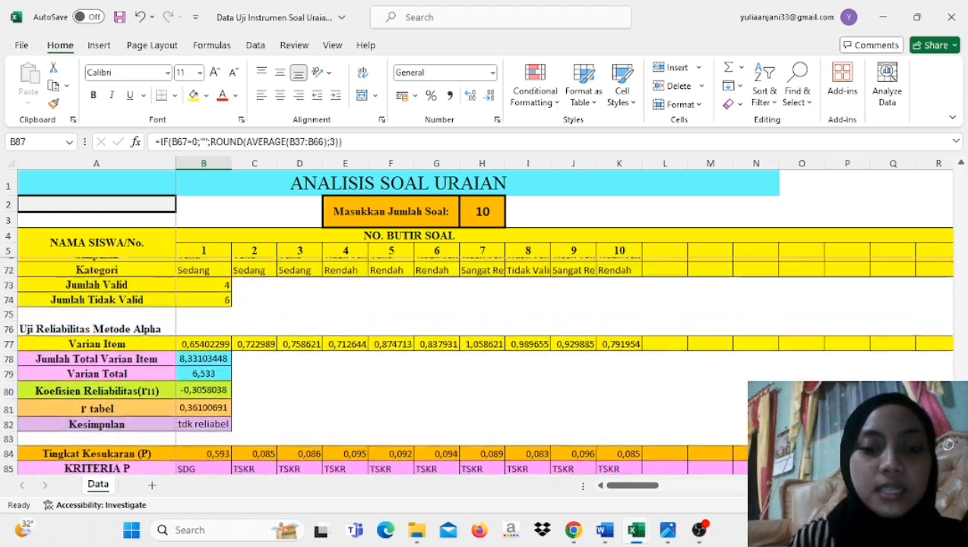
{"action": "scroll", "coordinate": [475, 365], "scroll_direction": "down", "scroll_amount": 5}
{"action": "scroll", "coordinate": [592, 456], "scroll_direction": "down", "scroll_amount": 3}
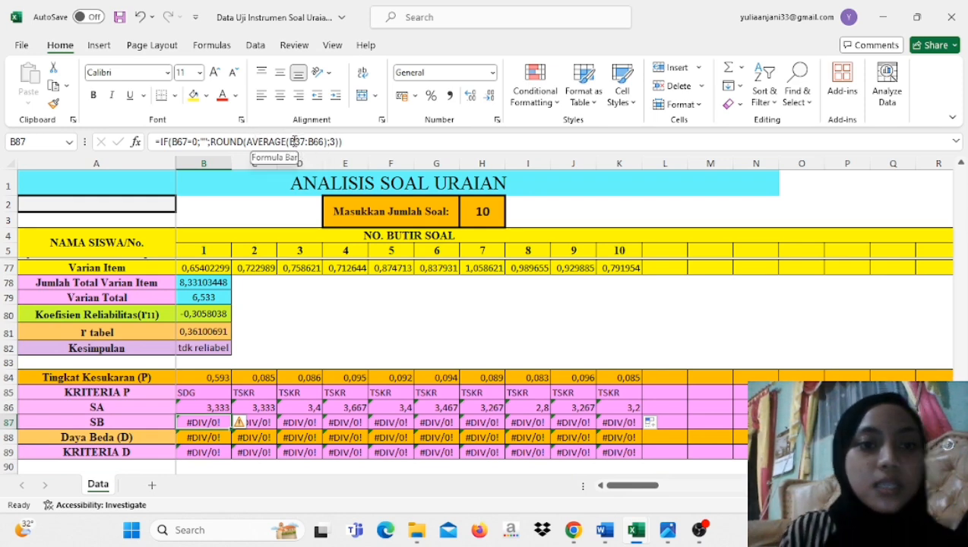
{"action": "left_click_drag", "start_coordinate": [289, 142], "coordinate": [322, 142]}
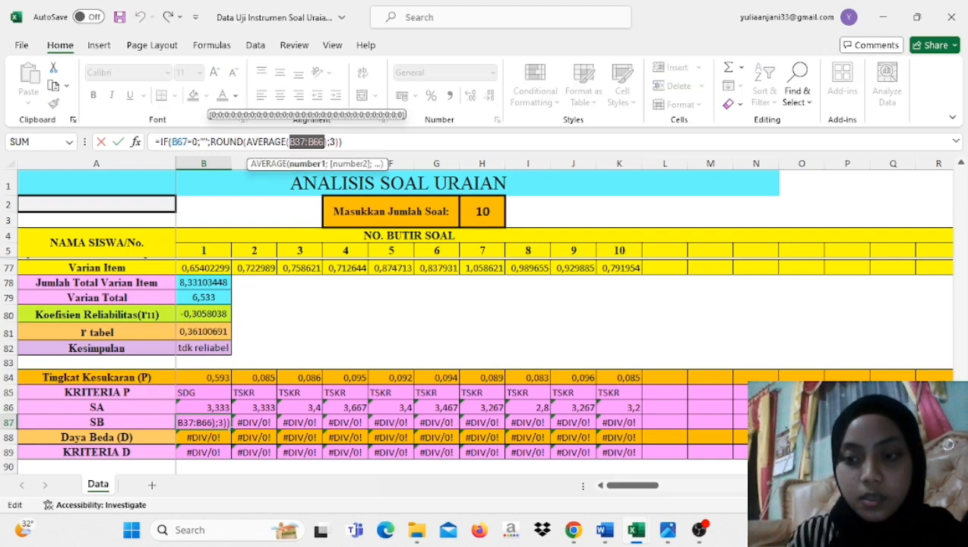
{"action": "scroll", "coordinate": [962, 356], "scroll_direction": "up", "scroll_amount": 8}
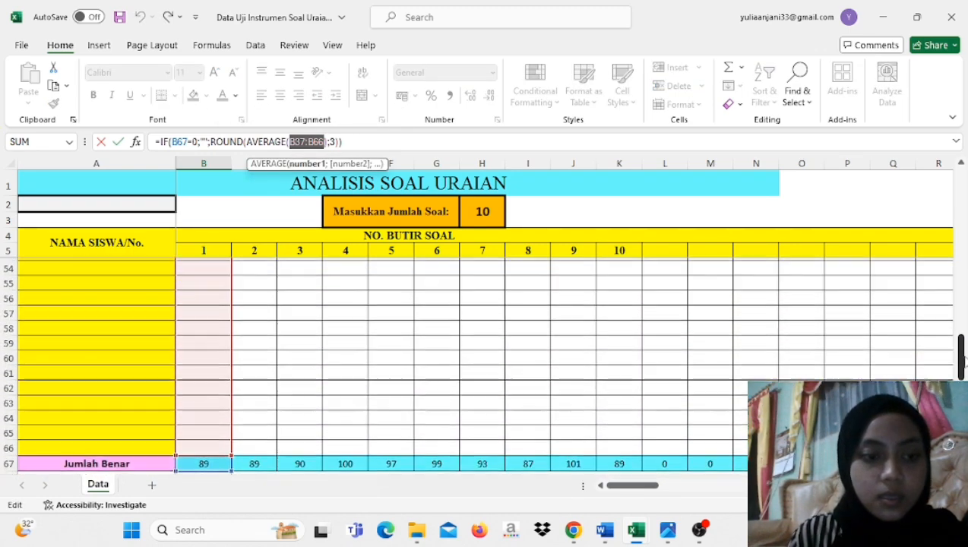
{"action": "left_click_drag", "start_coordinate": [962, 356], "coordinate": [965, 257]}
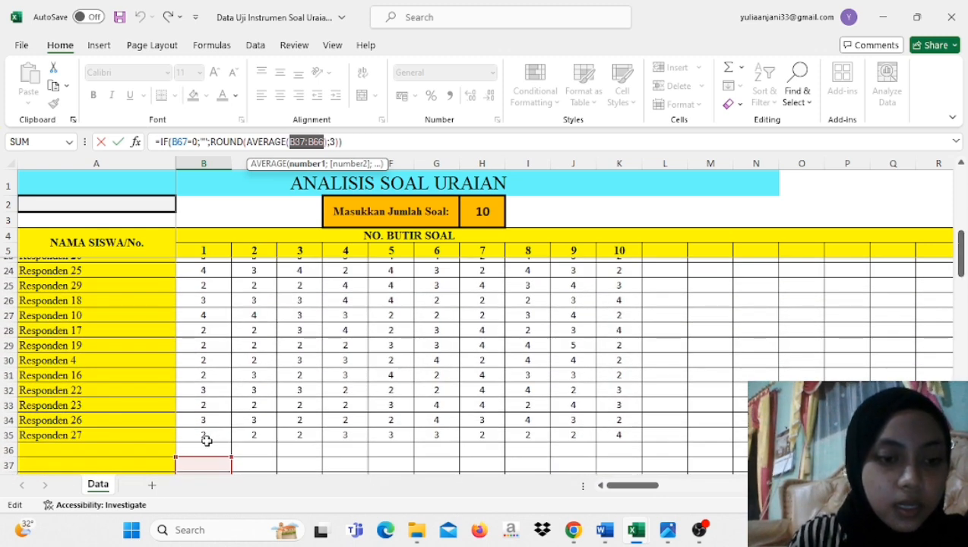
{"action": "left_click_drag", "start_coordinate": [207, 438], "coordinate": [205, 319]}
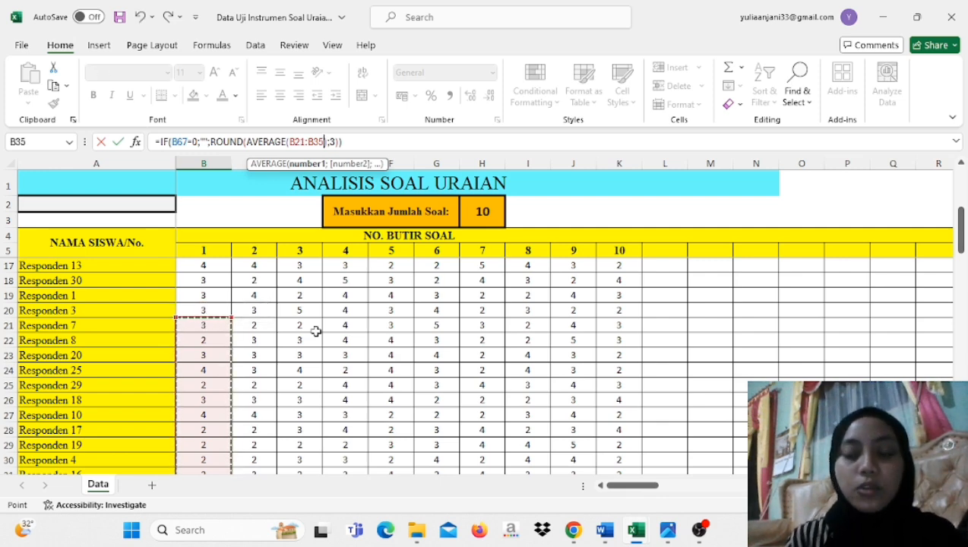
{"action": "key", "text": "Return"}
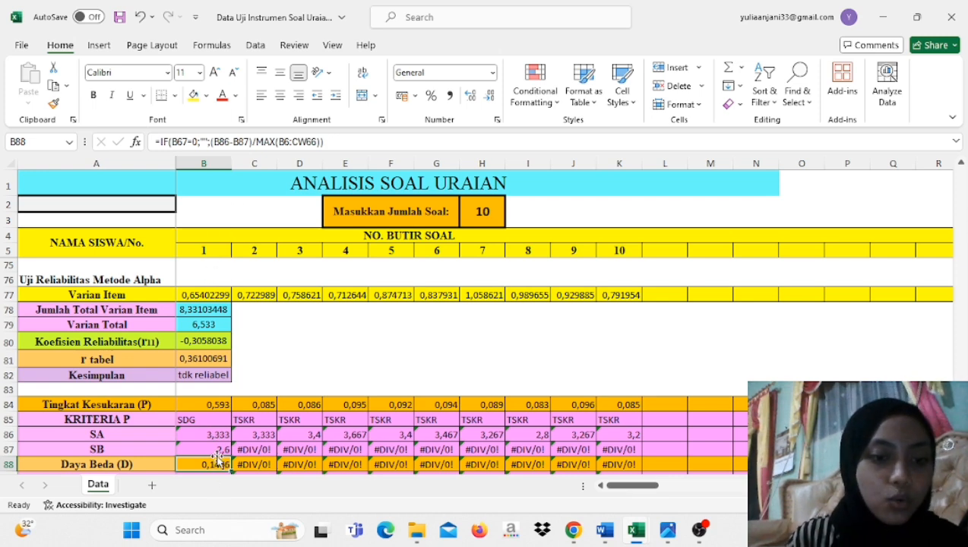
Step: Fill the SB formula from B87 across to K87 for all 10 items
{"action": "left_click", "coordinate": [249, 451]}
{"action": "left_click", "coordinate": [226, 449]}
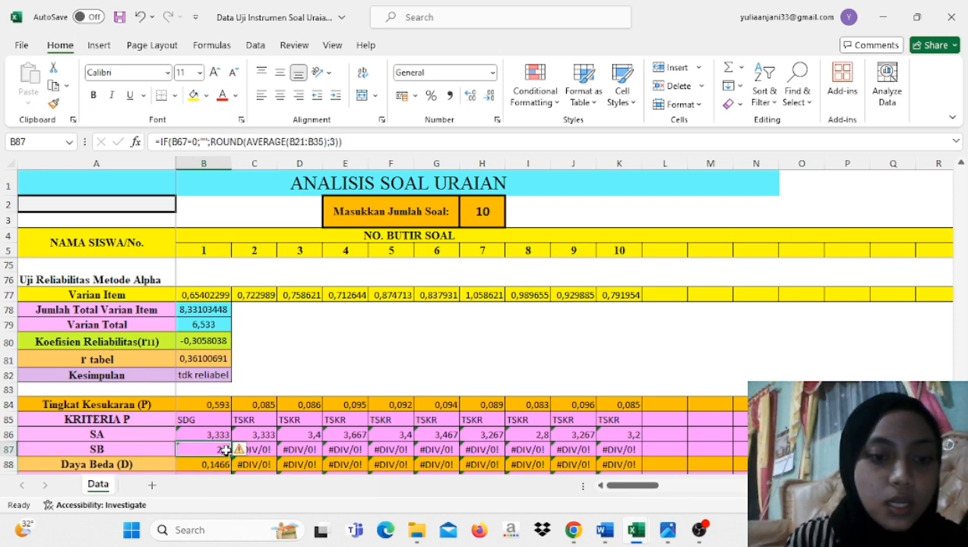
{"action": "left_click", "coordinate": [266, 450]}
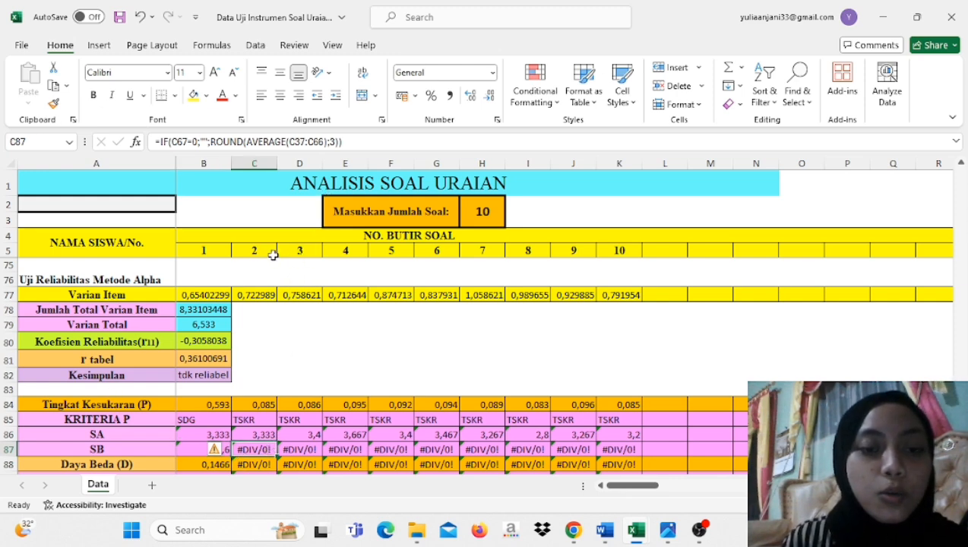
{"action": "left_click", "coordinate": [225, 454]}
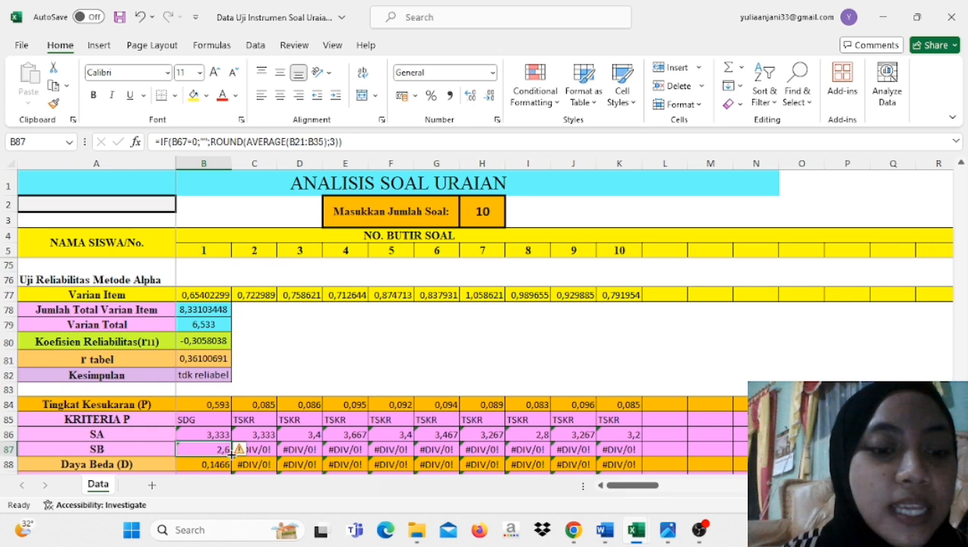
{"action": "left_click_drag", "start_coordinate": [231, 455], "coordinate": [651, 460]}
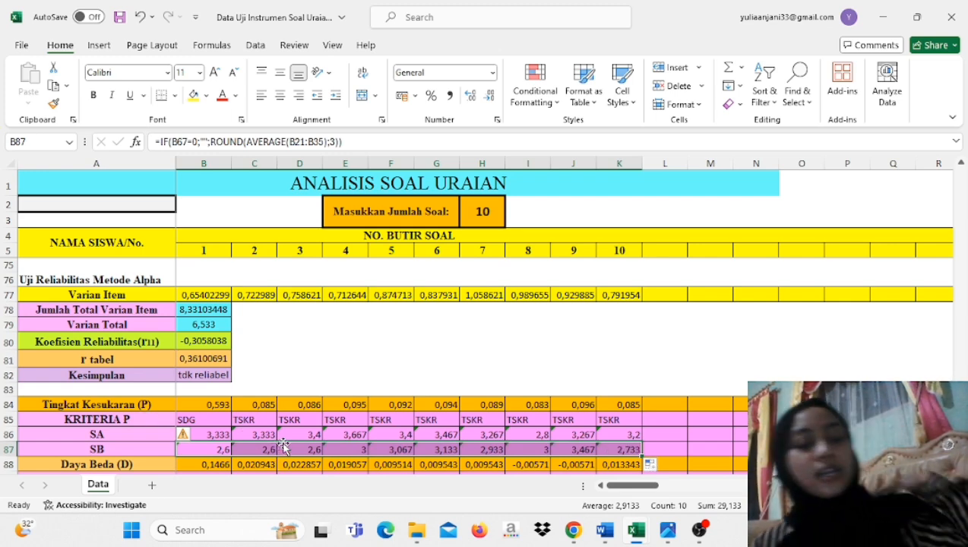
{"action": "left_click", "coordinate": [703, 465]}
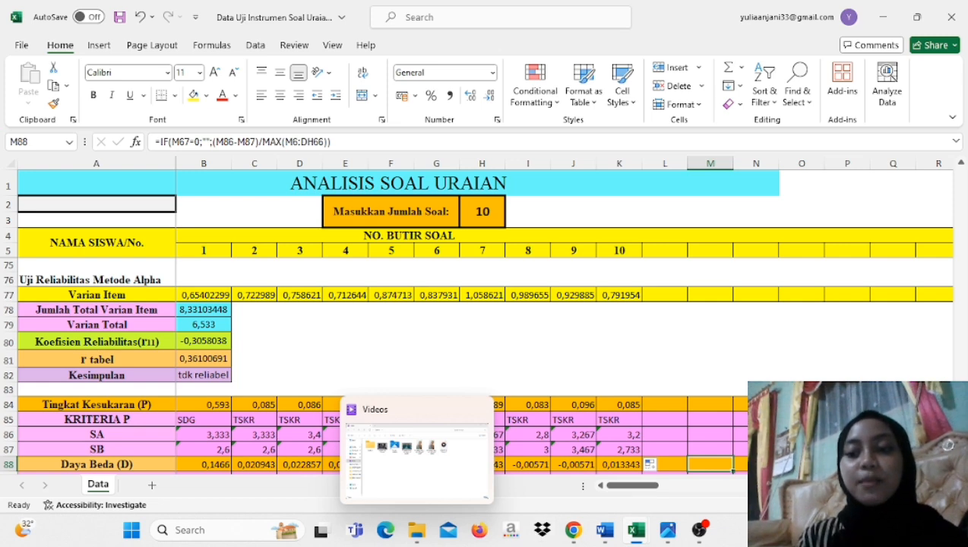
Step: Check the Daya Beda formula in B88, review the DP interpretation table and essay formula in Scribd in Chrome, then return to the workbook
{"action": "scroll", "coordinate": [318, 419], "scroll_direction": "down", "scroll_amount": 2}
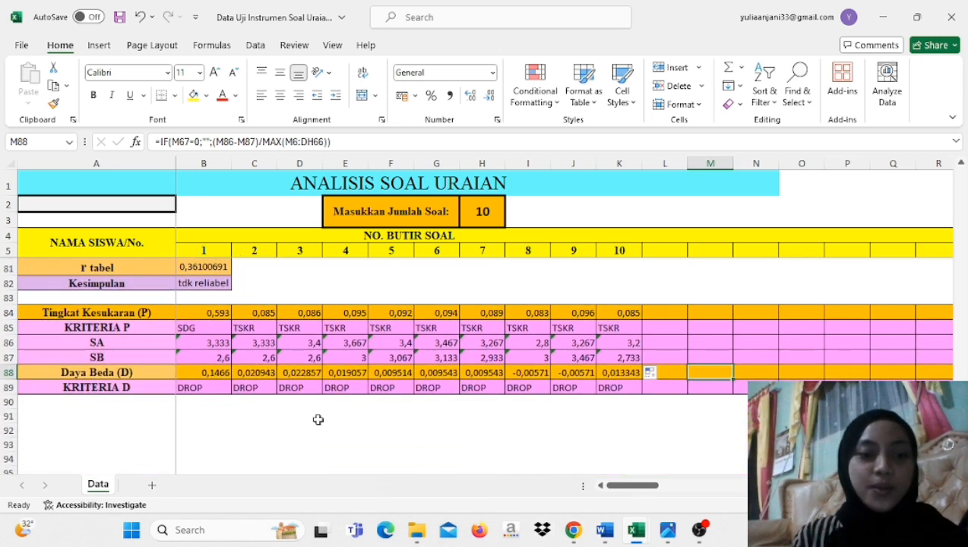
{"action": "left_click", "coordinate": [199, 369]}
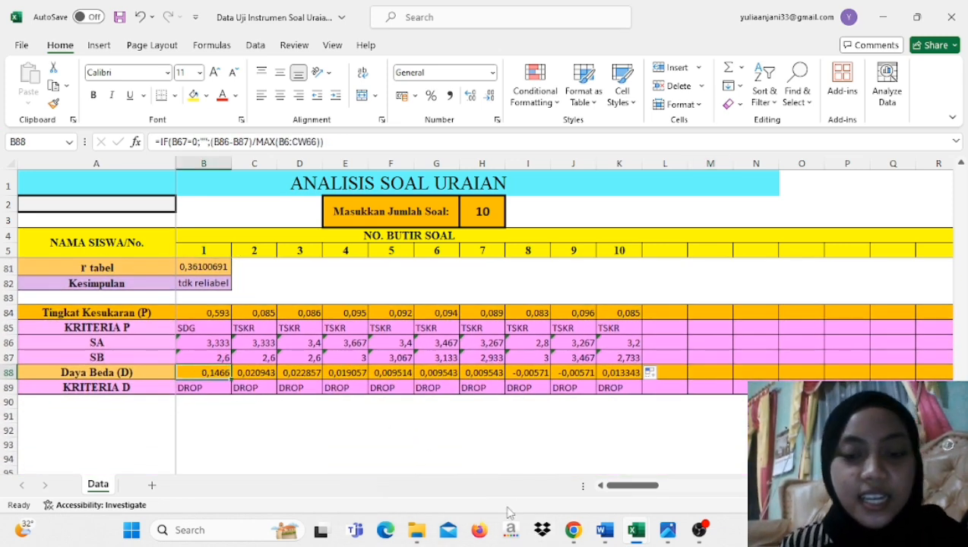
{"action": "left_click", "coordinate": [578, 536]}
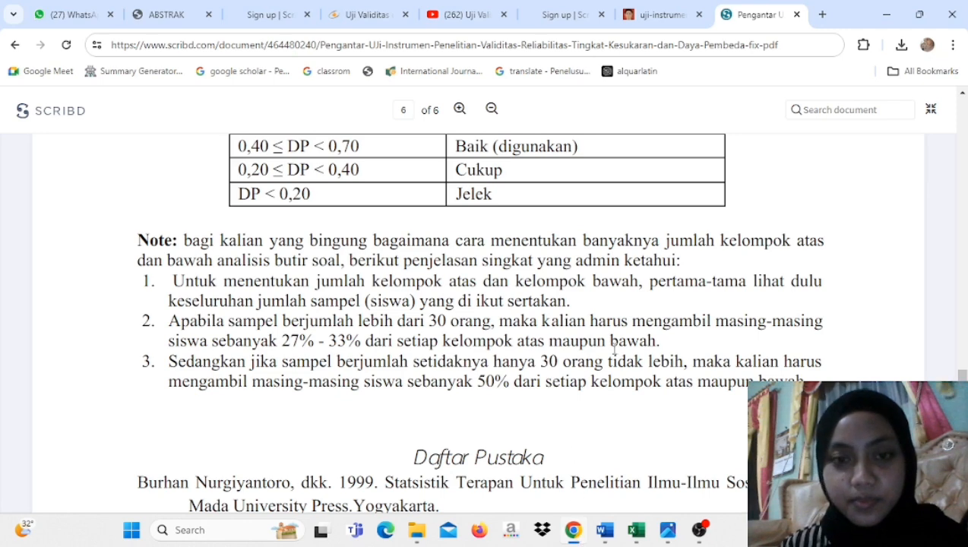
{"action": "scroll", "coordinate": [617, 318], "scroll_direction": "up", "scroll_amount": 4}
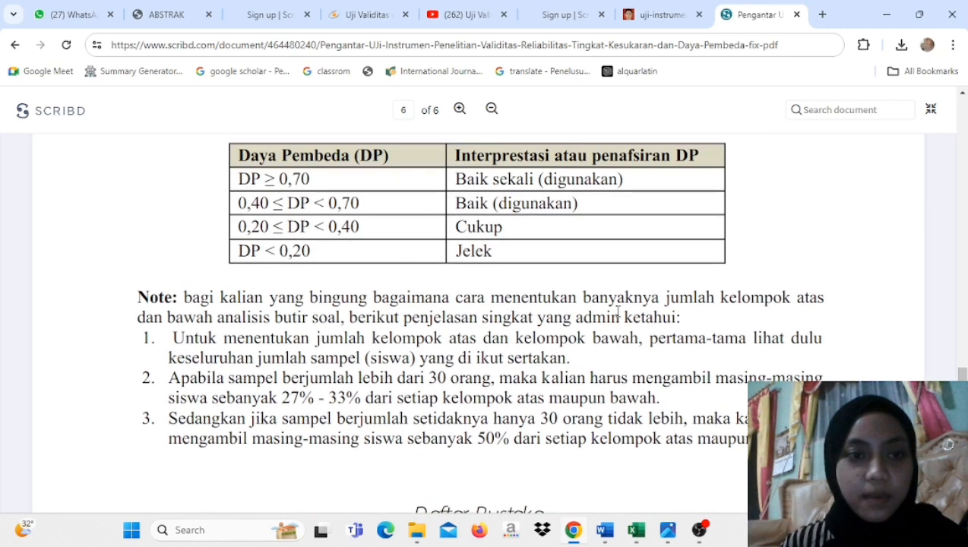
{"action": "scroll", "coordinate": [618, 313], "scroll_direction": "up", "scroll_amount": 5}
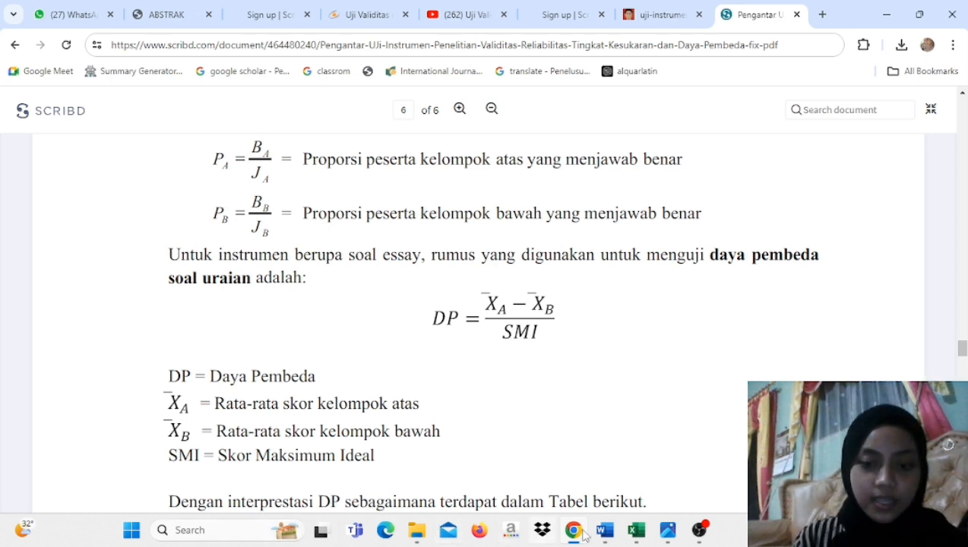
{"action": "mouse_move", "coordinate": [637, 530]}
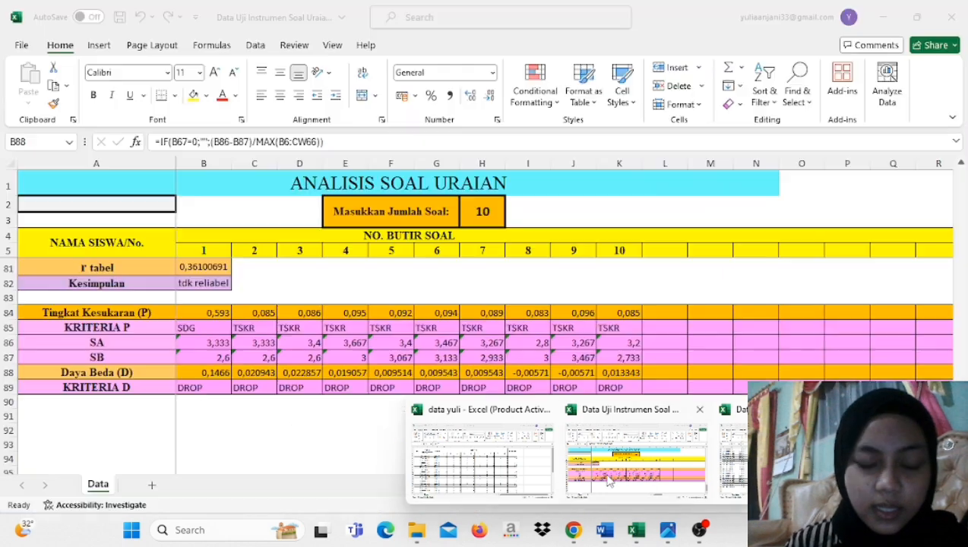
{"action": "left_click", "coordinate": [610, 481]}
{"action": "scroll", "coordinate": [198, 418], "scroll_direction": "up", "scroll_amount": 2}
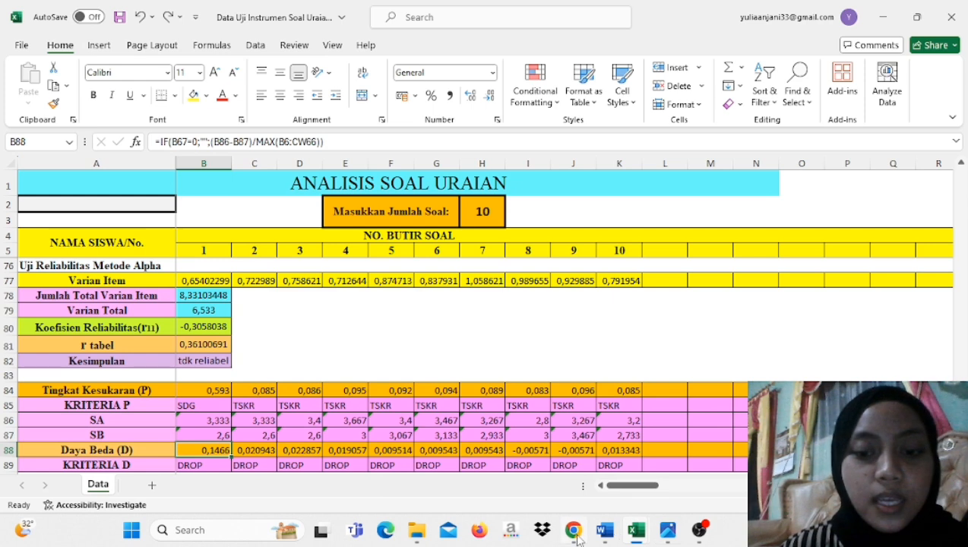
Step: Review the essay-item DP formula in the Scribd document in Chrome, then return to the Data Uji Instrumen Soal Uraian workbook in Excel
{"action": "mouse_move", "coordinate": [577, 537]}
{"action": "left_click", "coordinate": [561, 453]}
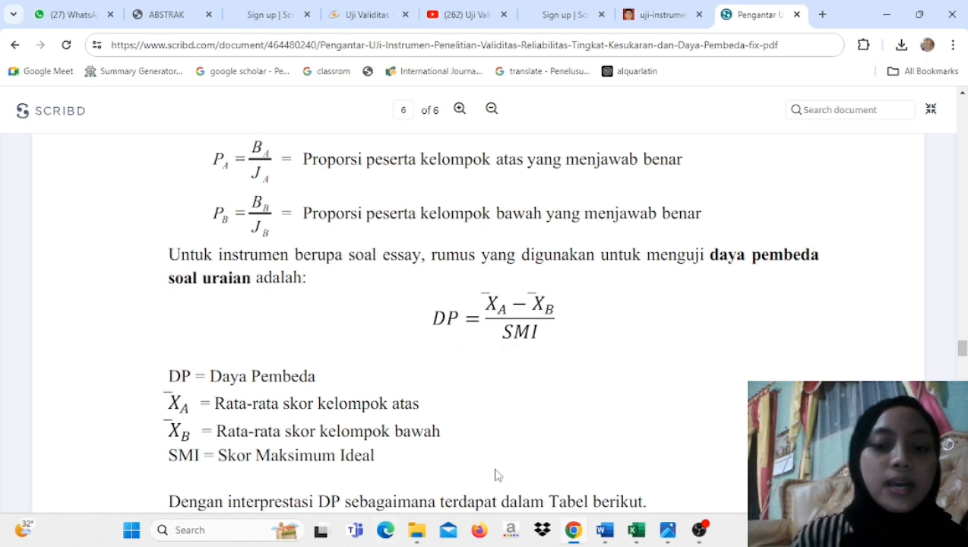
{"action": "mouse_move", "coordinate": [637, 530]}
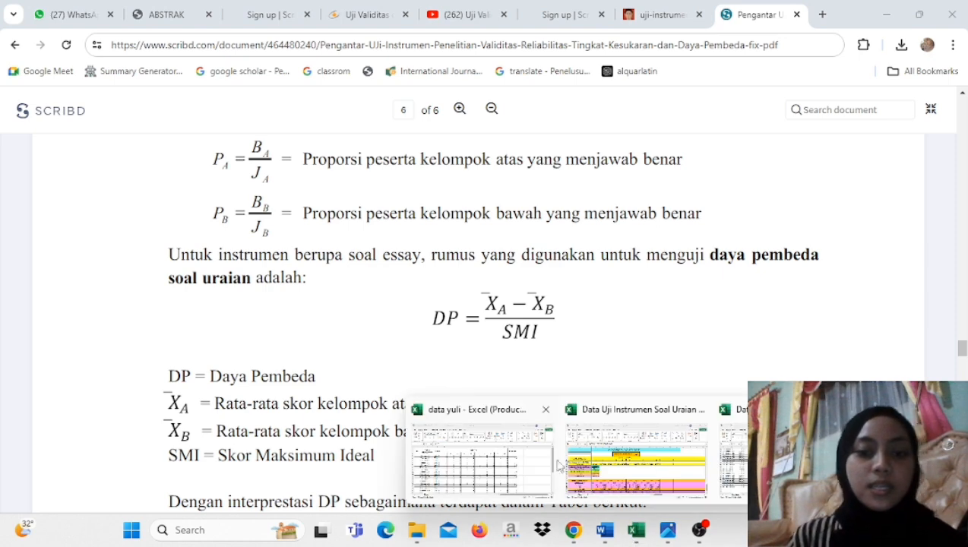
{"action": "mouse_move", "coordinate": [562, 465]}
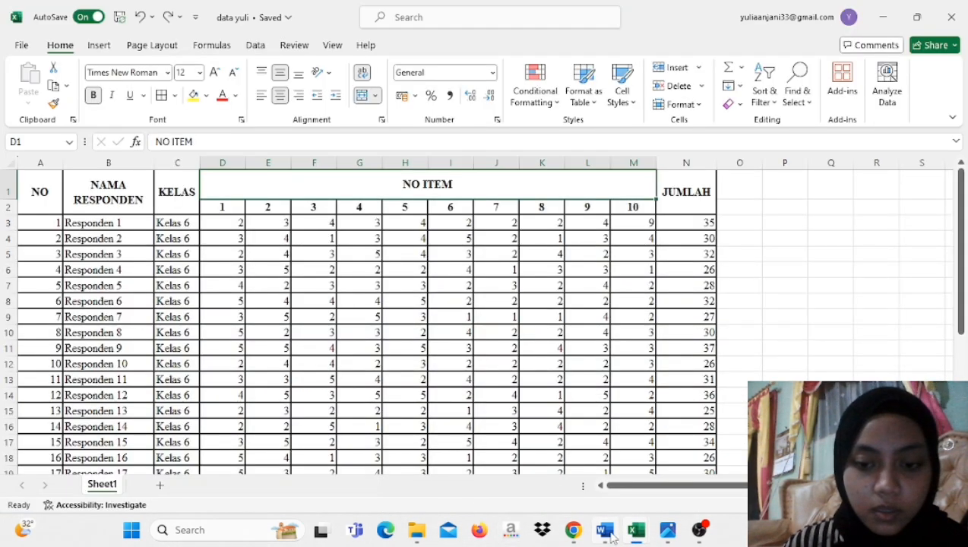
{"action": "left_click", "coordinate": [646, 452]}
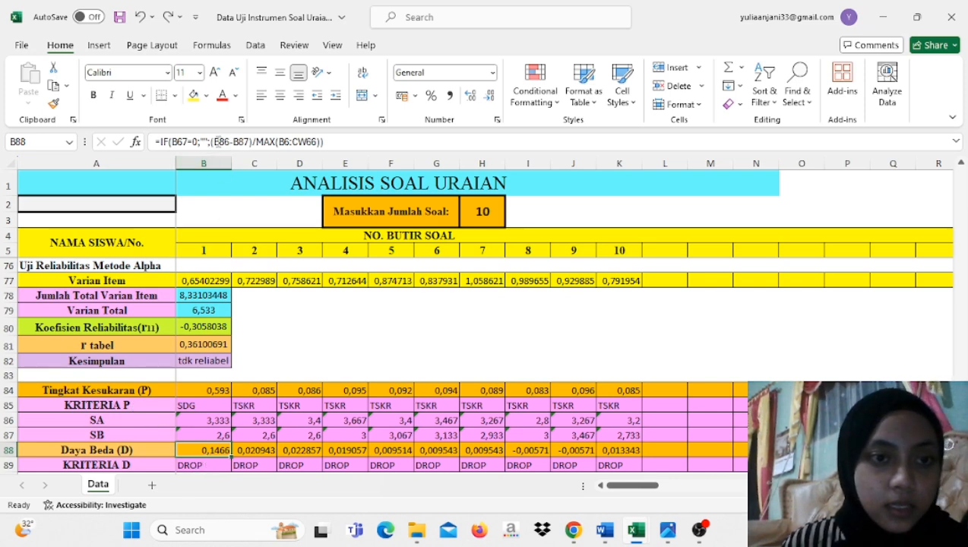
Step: Re-enter the Daya Beda formula in B88 with SA minus SB, (B86-B87), divided by the maximum of all scores, MAX(B6:CW66)
{"action": "left_click", "coordinate": [216, 142]}
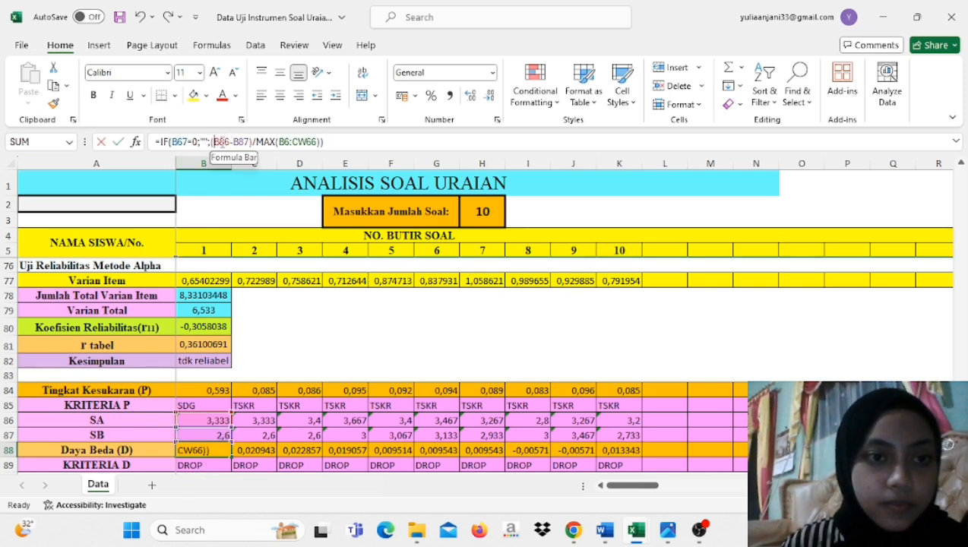
{"action": "left_click_drag", "start_coordinate": [213, 142], "coordinate": [247, 142]}
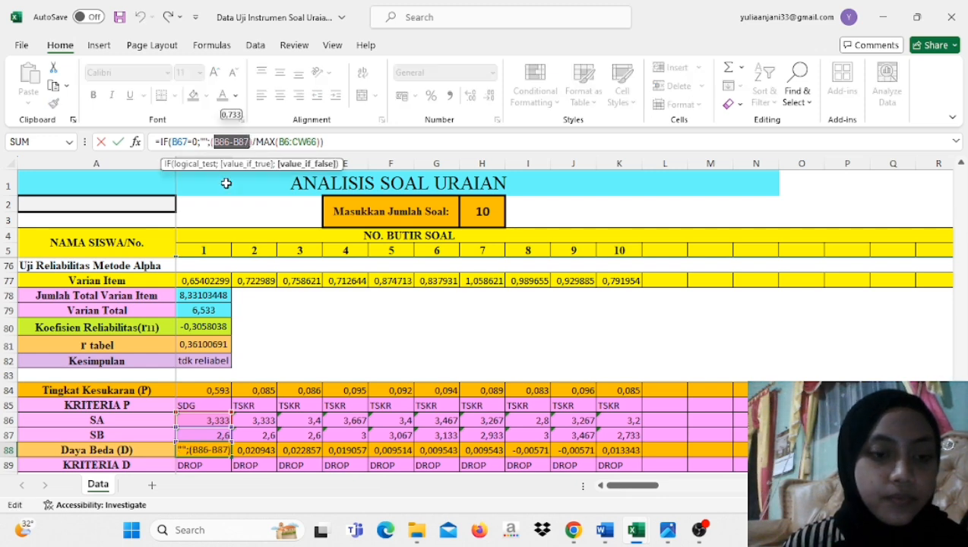
{"action": "left_click", "coordinate": [203, 423]}
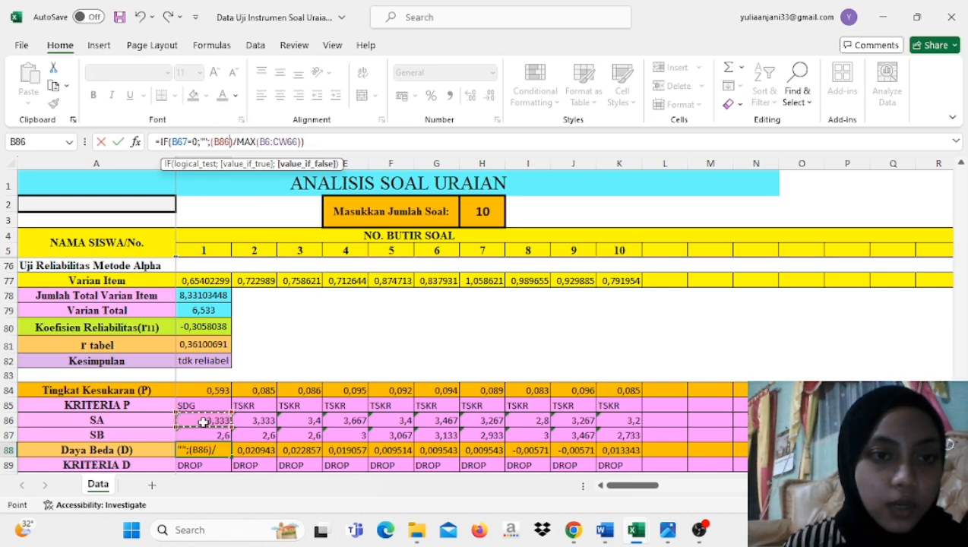
{"action": "type", "text": "-"}
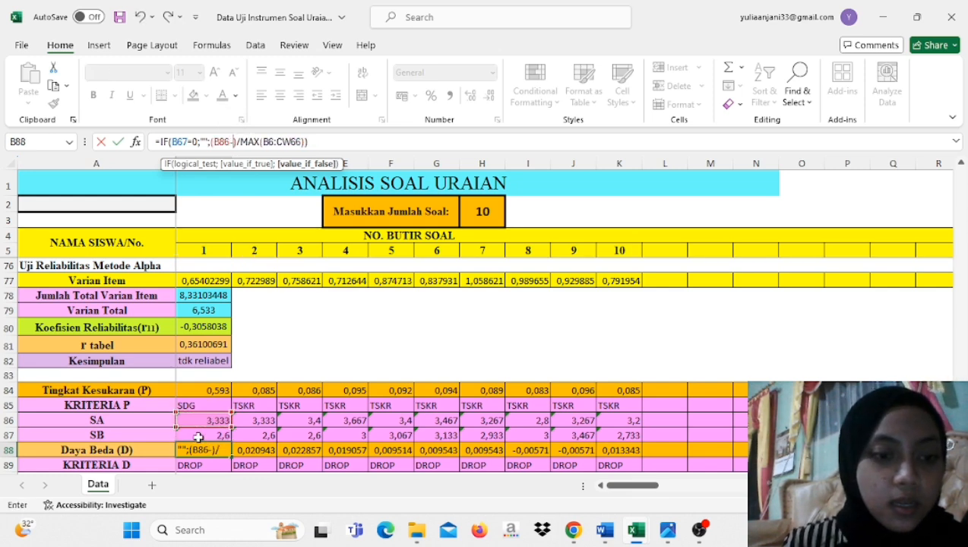
{"action": "left_click", "coordinate": [198, 438]}
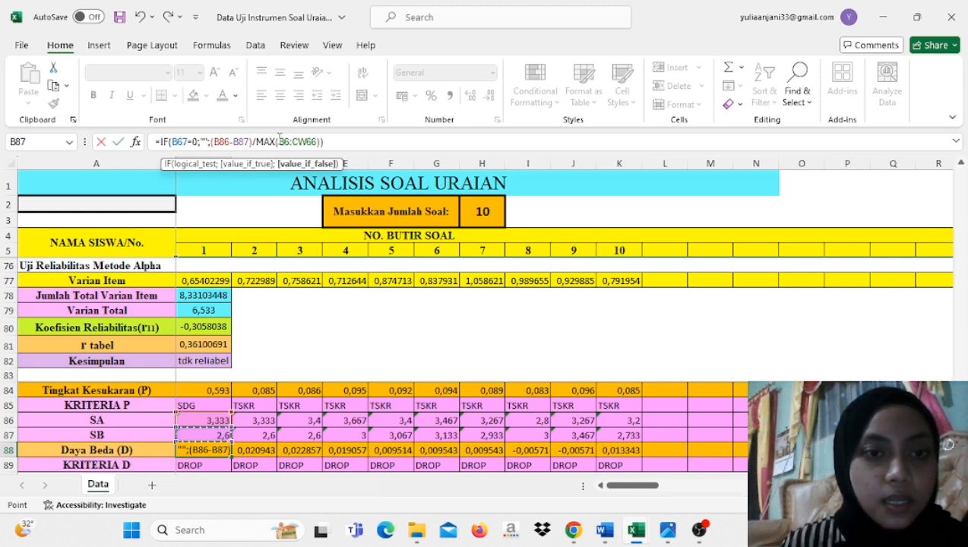
{"action": "left_click_drag", "start_coordinate": [279, 142], "coordinate": [320, 143]}
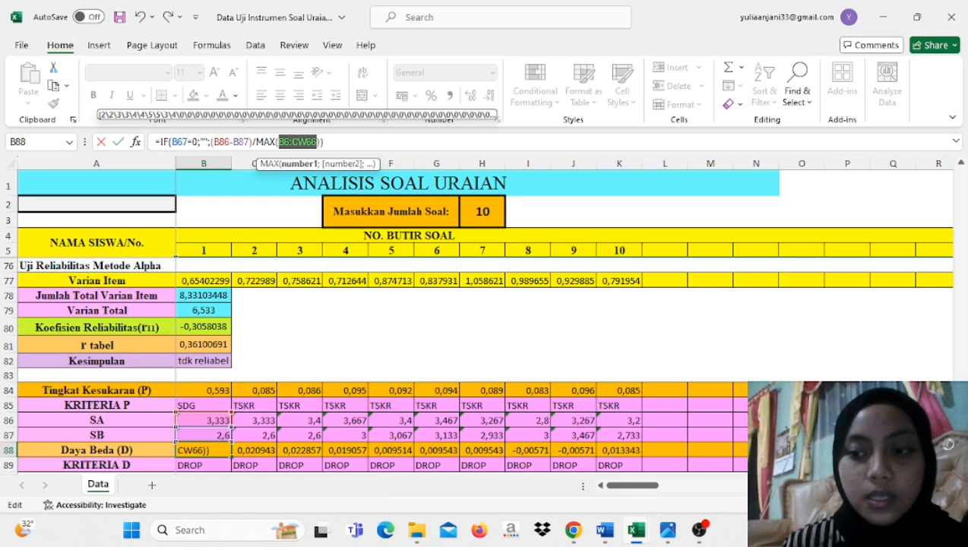
{"action": "scroll", "coordinate": [937, 149], "scroll_direction": "up", "scroll_amount": 20}
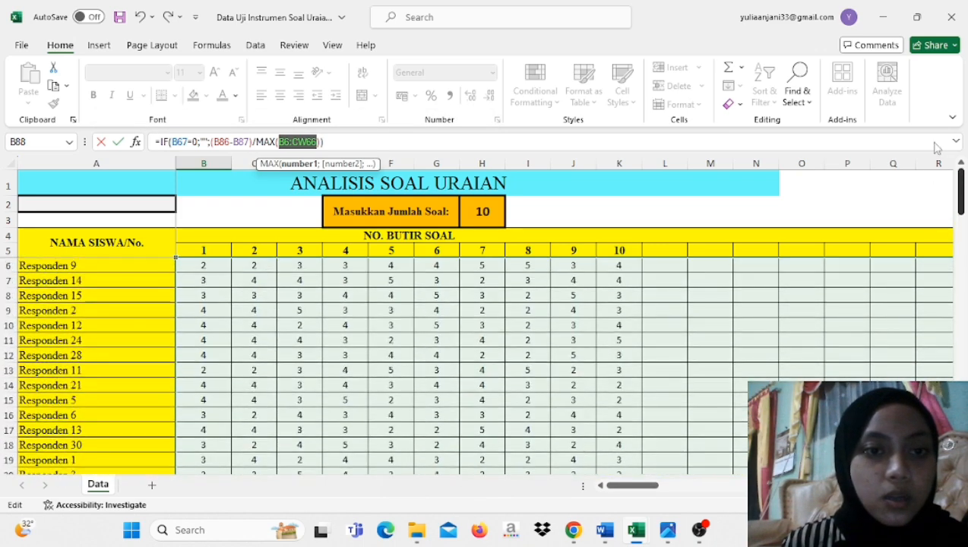
{"action": "left_click_drag", "start_coordinate": [216, 265], "coordinate": [807, 324]}
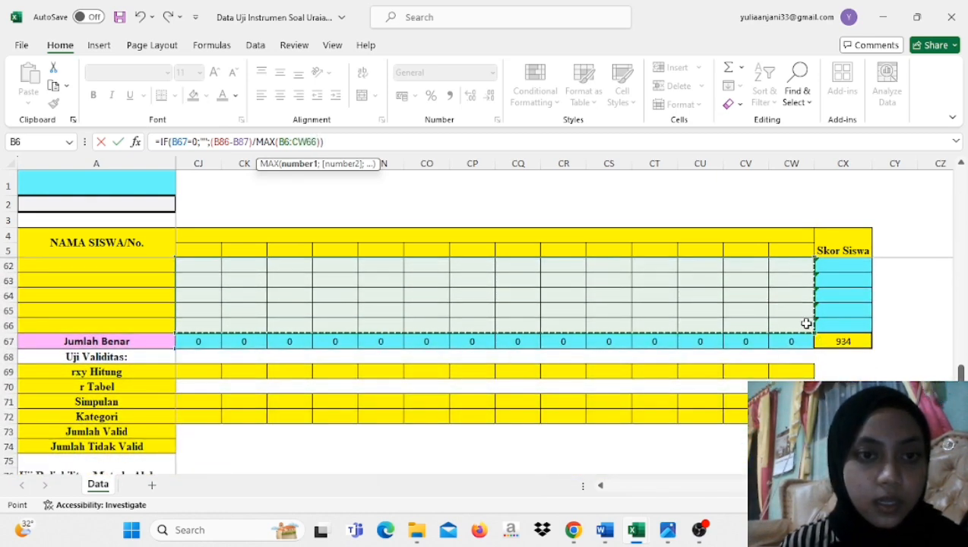
{"action": "key", "text": "Return"}
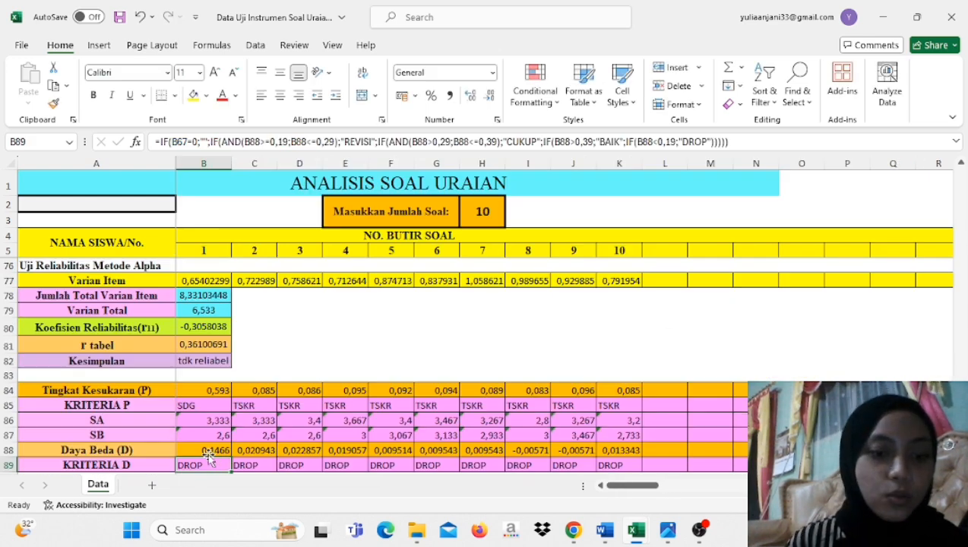
Step: Check the formulas in C88 and B89 against the DP interpretation table on page 6 of the Scribd document in Chrome
{"action": "left_click", "coordinate": [250, 451]}
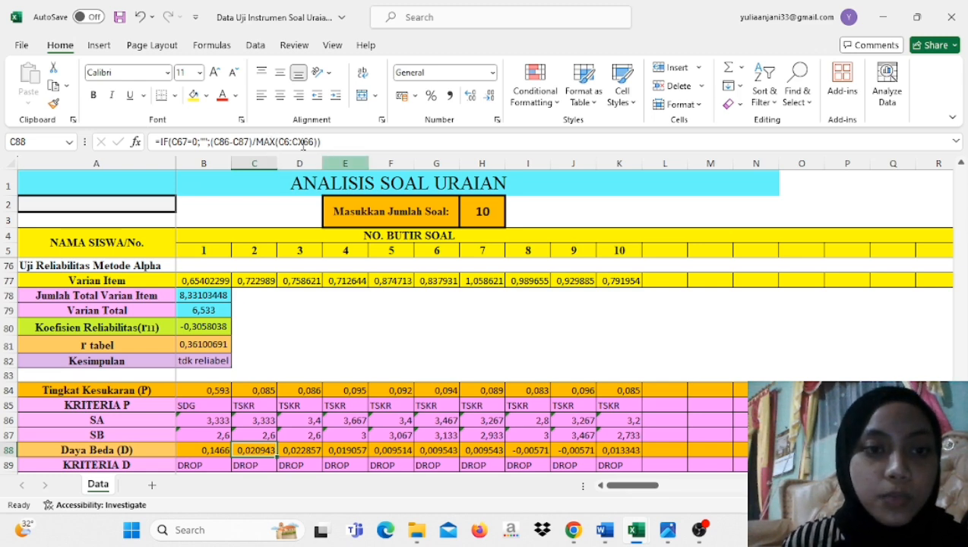
{"action": "left_click", "coordinate": [195, 464]}
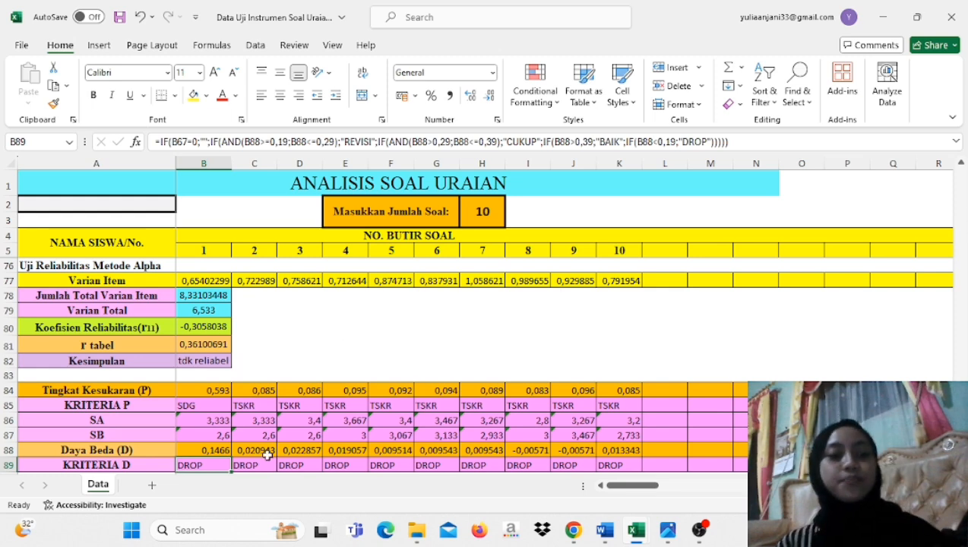
{"action": "mouse_move", "coordinate": [574, 530]}
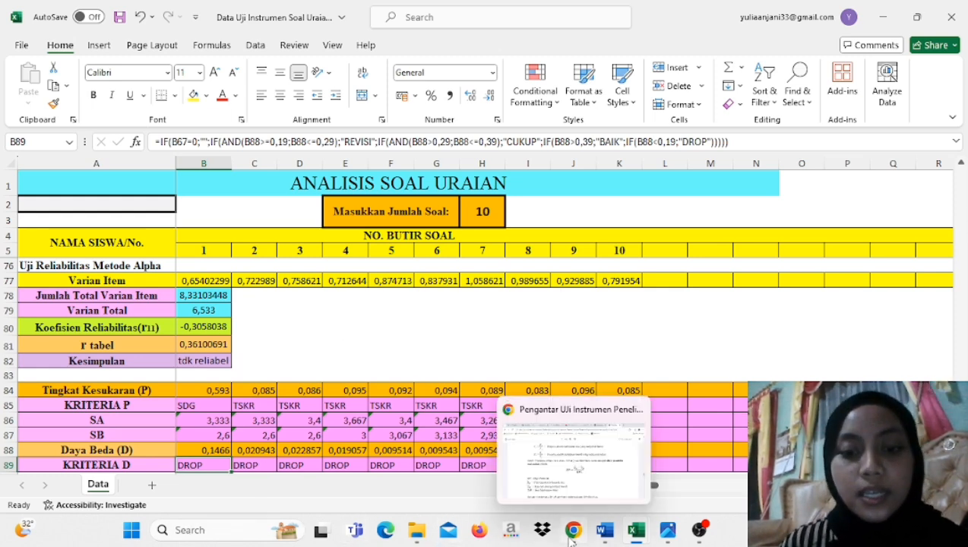
{"action": "left_click", "coordinate": [556, 480]}
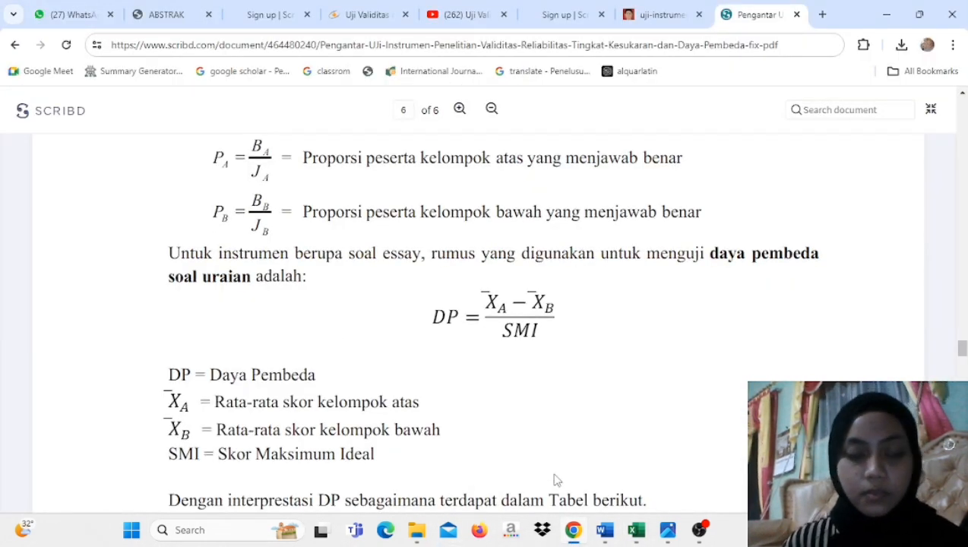
{"action": "scroll", "coordinate": [556, 480], "scroll_direction": "down", "scroll_amount": 2}
{"action": "scroll", "coordinate": [555, 480], "scroll_direction": "down", "scroll_amount": 4}
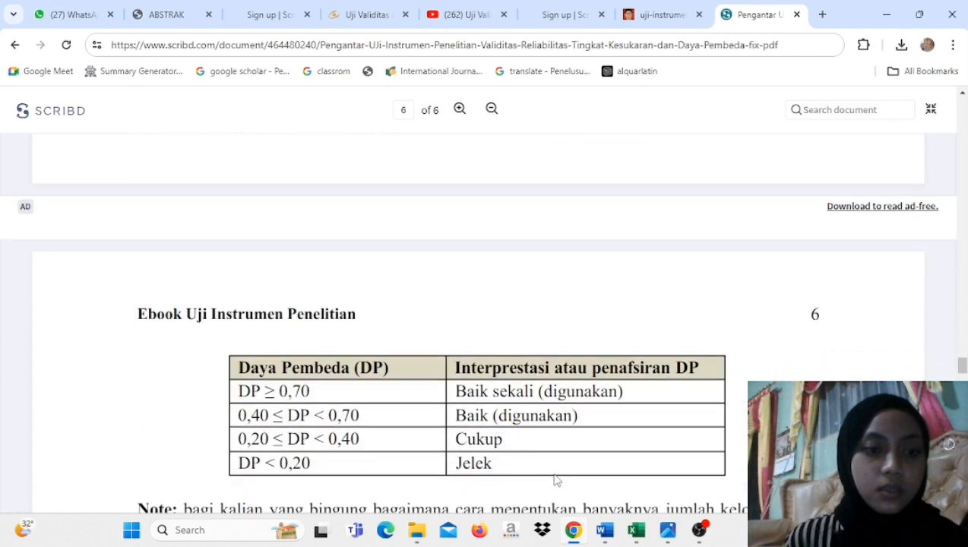
{"action": "scroll", "coordinate": [555, 480], "scroll_direction": "down", "scroll_amount": 2}
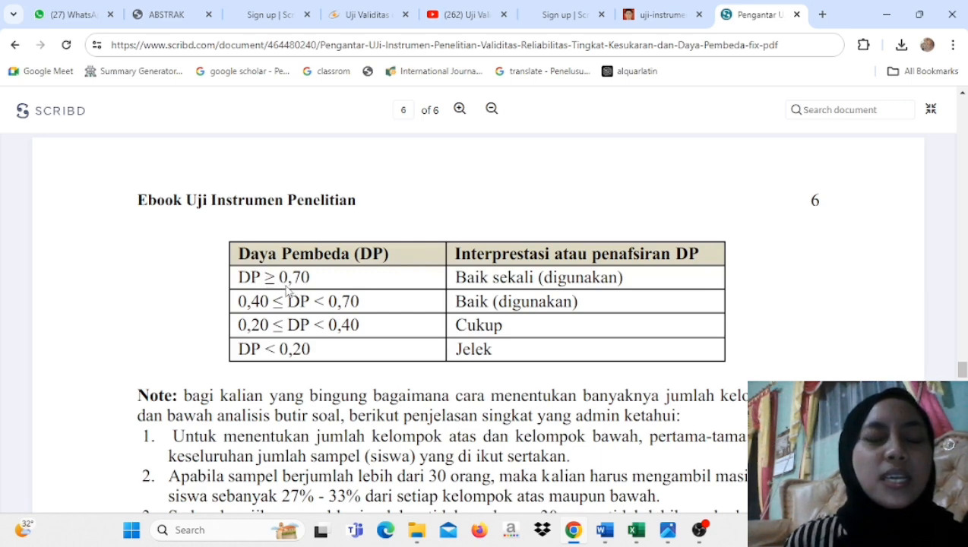
{"action": "scroll", "coordinate": [281, 293], "scroll_direction": "up", "scroll_amount": 3}
{"action": "scroll", "coordinate": [448, 498], "scroll_direction": "down", "scroll_amount": 2}
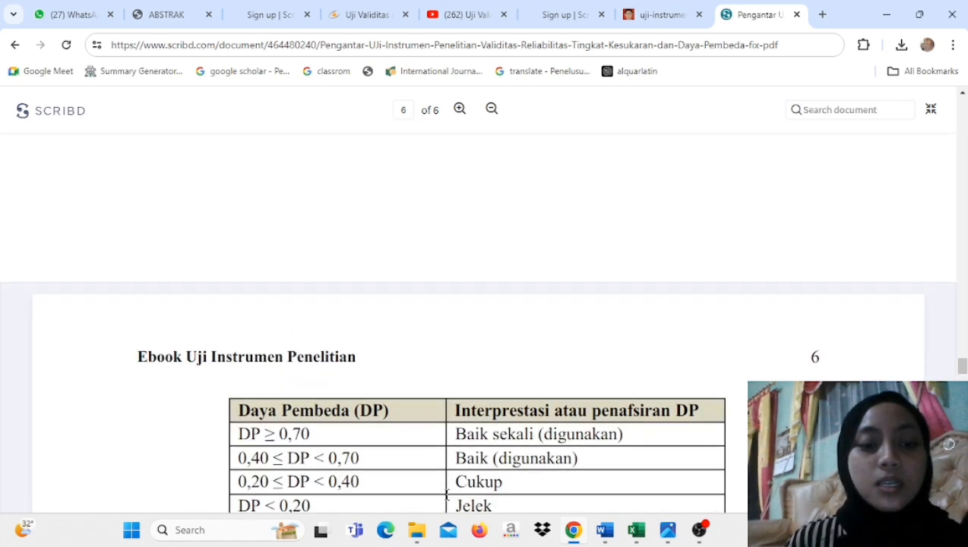
{"action": "scroll", "coordinate": [447, 495], "scroll_direction": "down", "scroll_amount": 1}
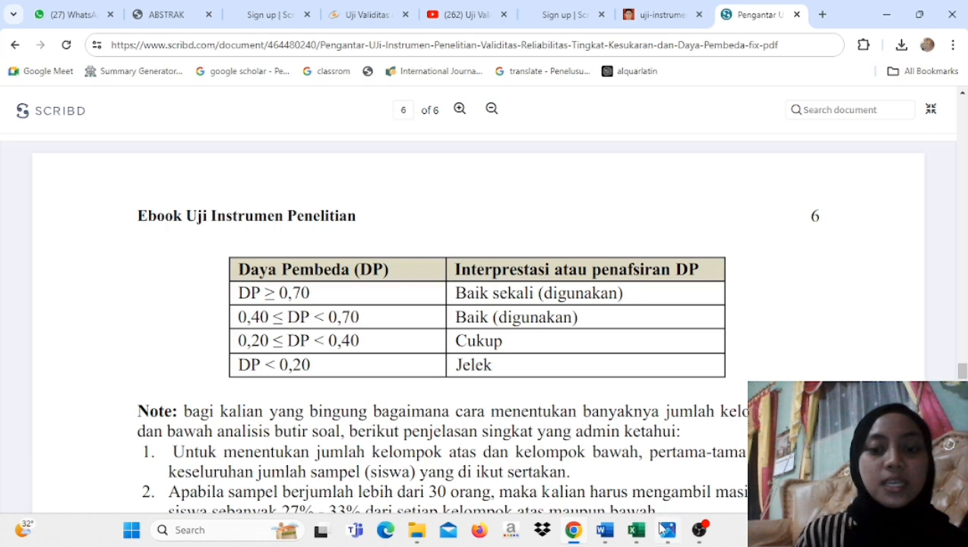
Step: Compare the workbook's KRITERIA D row with the DP interpretation table in Chrome, finishing back in the Excel workbook
{"action": "mouse_move", "coordinate": [636, 530]}
{"action": "left_click", "coordinate": [622, 487]}
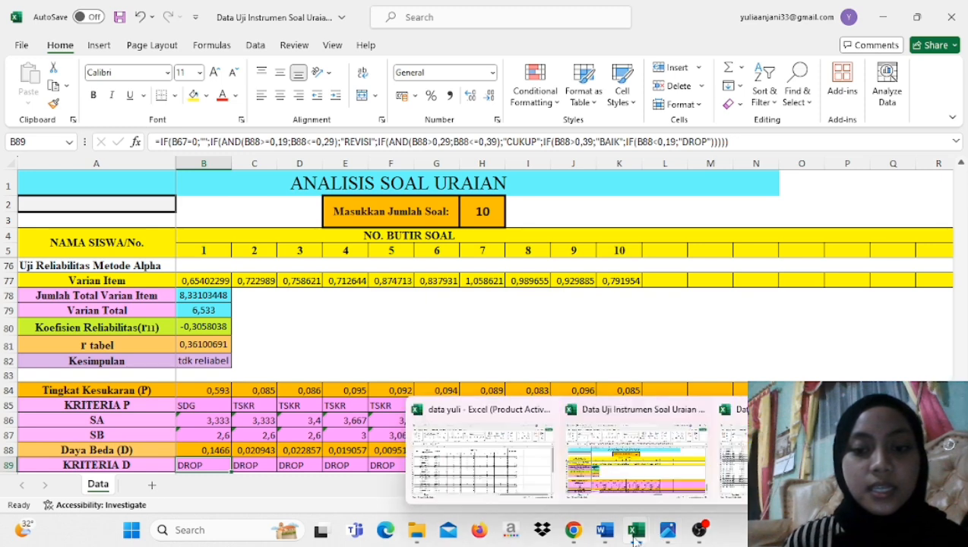
{"action": "mouse_move", "coordinate": [580, 535]}
{"action": "left_click", "coordinate": [574, 448]}
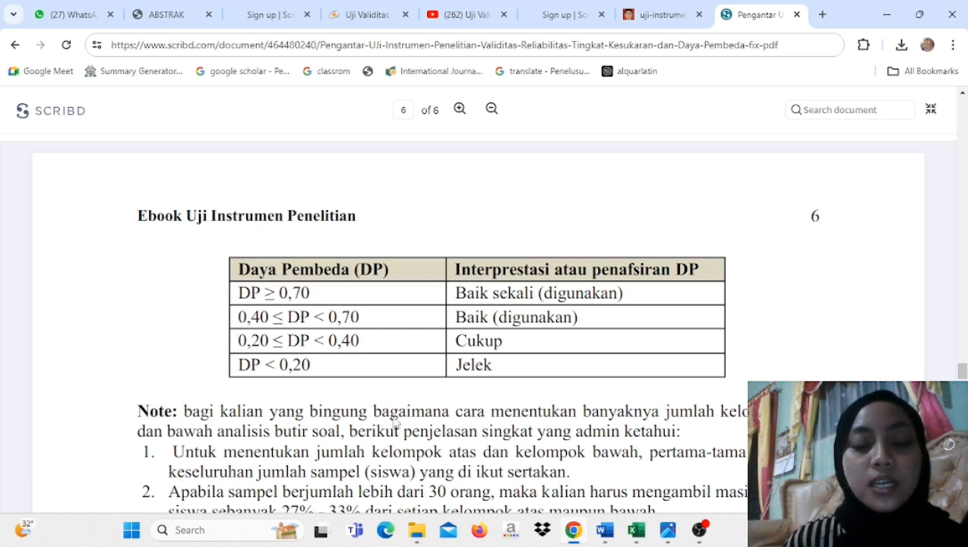
{"action": "mouse_move", "coordinate": [607, 534]}
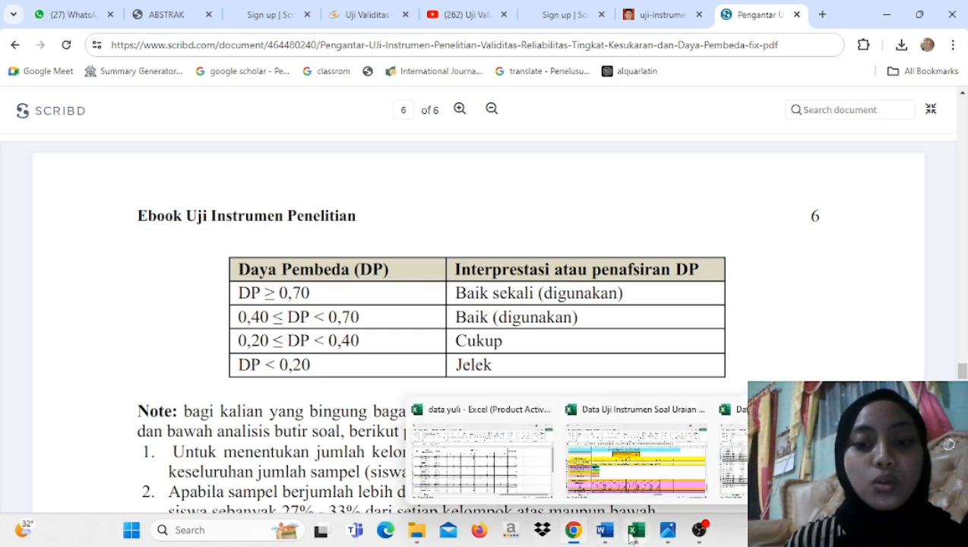
{"action": "left_click", "coordinate": [630, 487]}
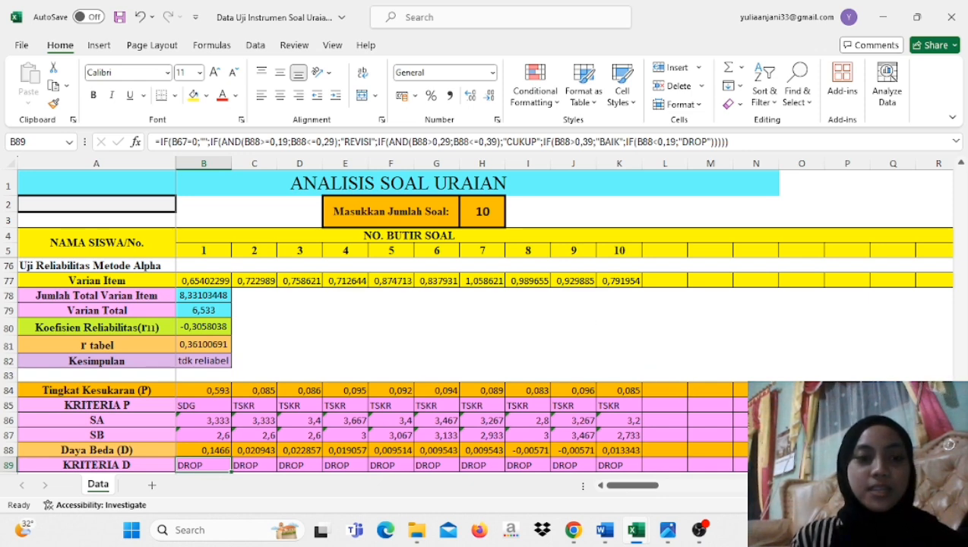
Step: Review the validity, reliability, difficulty and discriminating power results for the 10 items, down to the KRITERIA D row
{"action": "scroll", "coordinate": [477, 365], "scroll_direction": "up", "scroll_amount": 8}
{"action": "scroll", "coordinate": [477, 364], "scroll_direction": "down", "scroll_amount": 9}
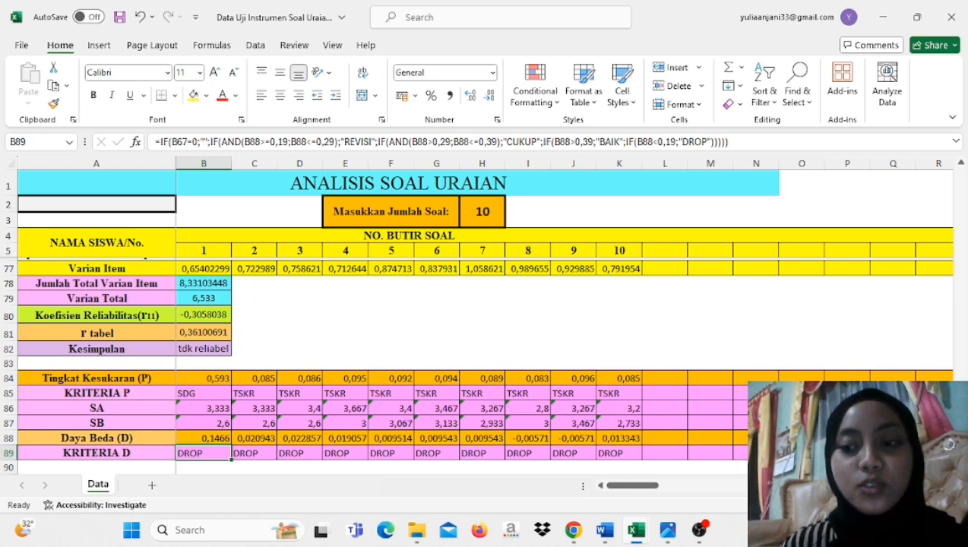
{"action": "scroll", "coordinate": [475, 365], "scroll_direction": "up", "scroll_amount": 1}
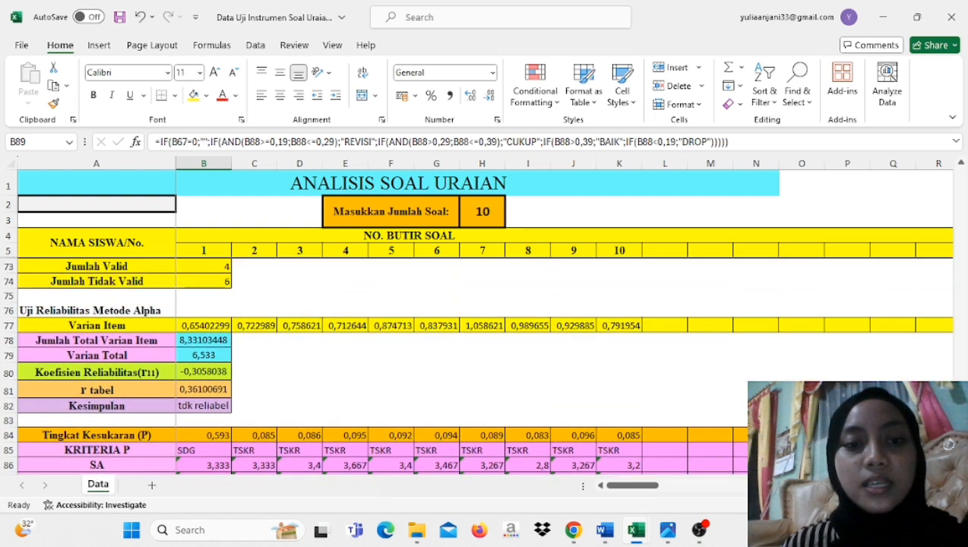
{"action": "scroll", "coordinate": [475, 365], "scroll_direction": "down", "scroll_amount": 1}
{"action": "scroll", "coordinate": [475, 365], "scroll_direction": "up", "scroll_amount": 2}
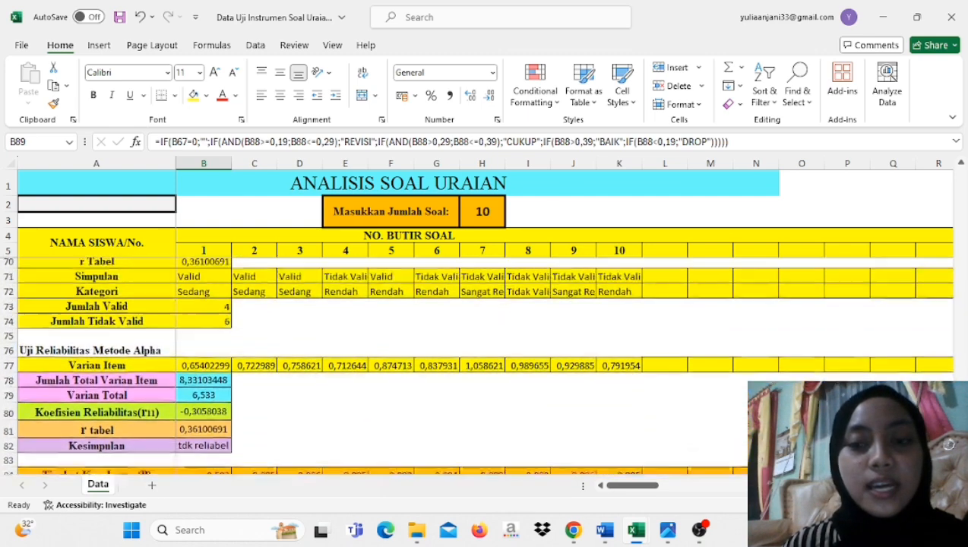
{"action": "scroll", "coordinate": [475, 365], "scroll_direction": "down", "scroll_amount": 2}
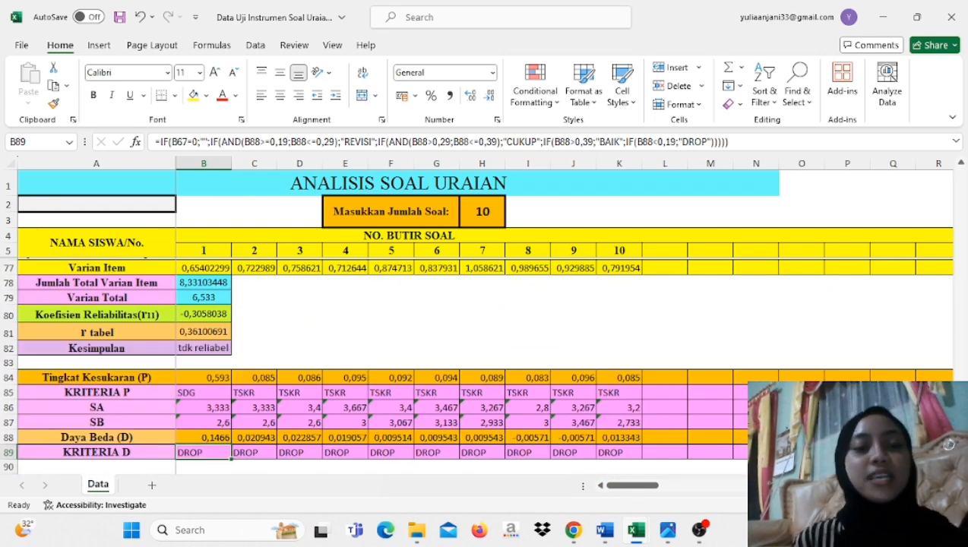